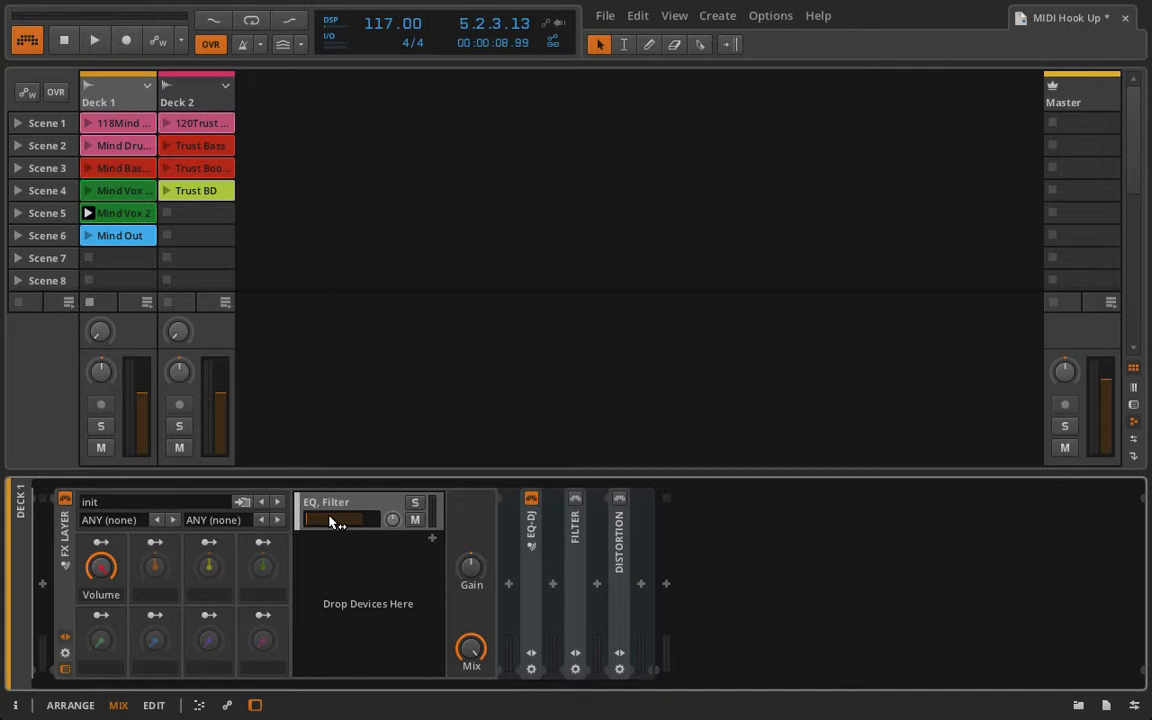
# - Audition the Mind Vox 2 clip on Deck 1, stop playback, and expand the EQ-DJ device in the chain
pyautogui.click(88, 214)
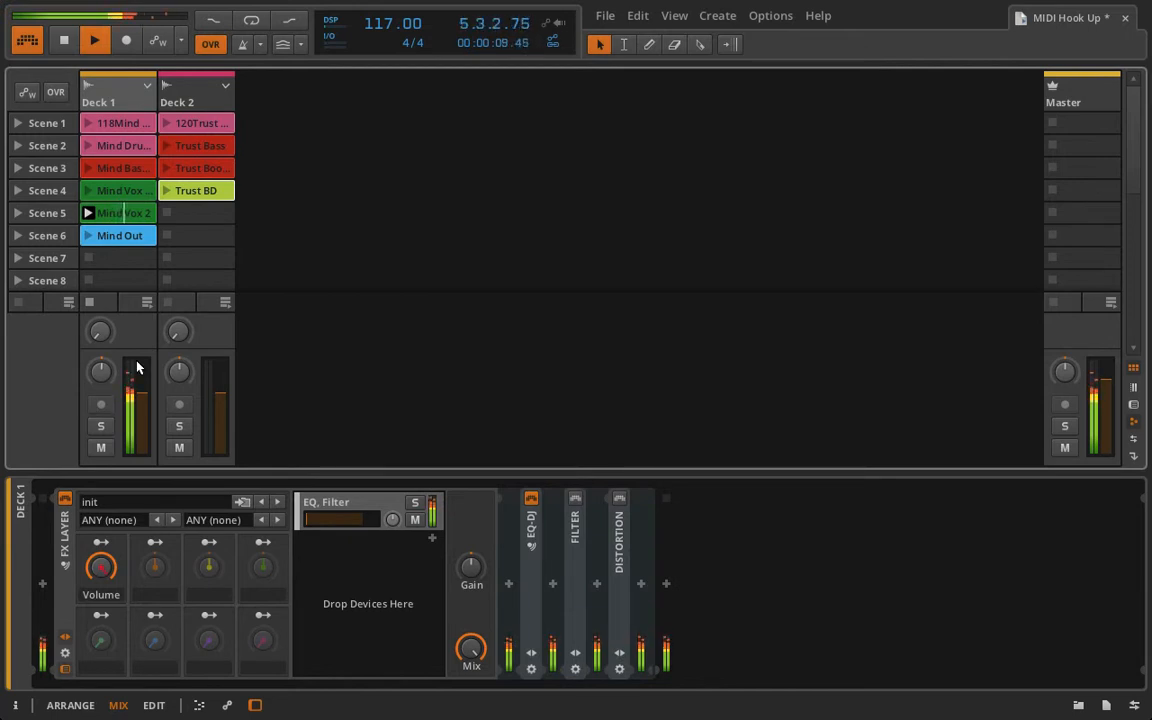
pyautogui.press('space')
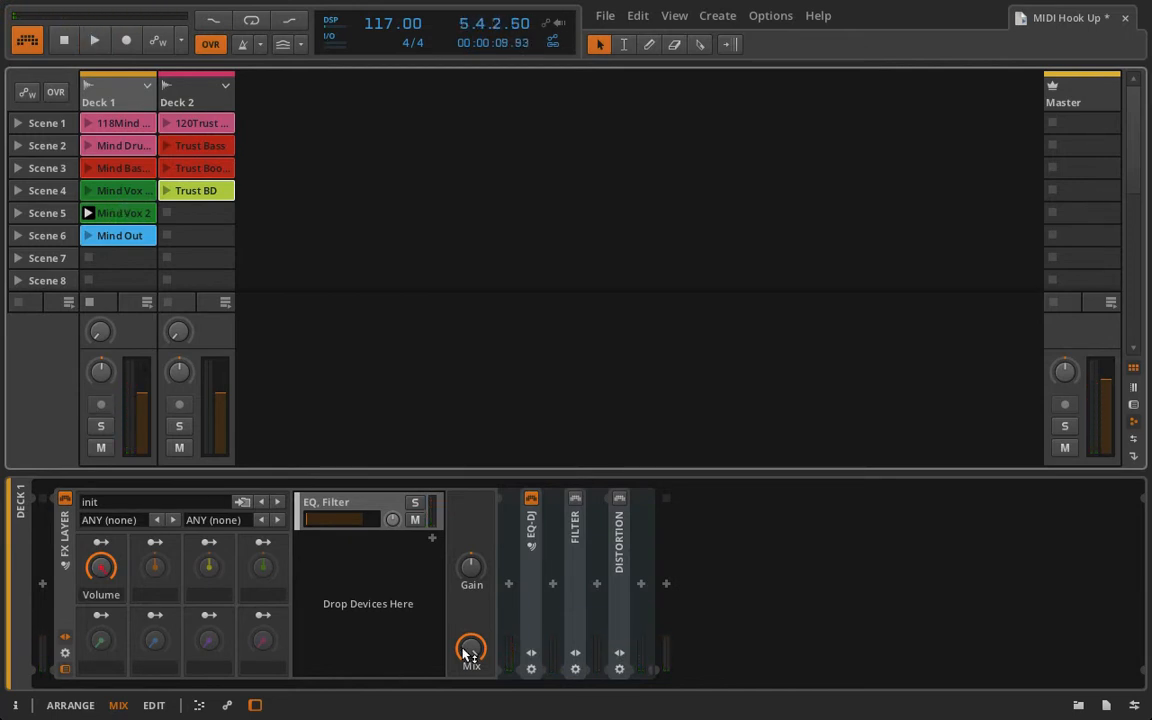
pyautogui.doubleClick(530, 578)
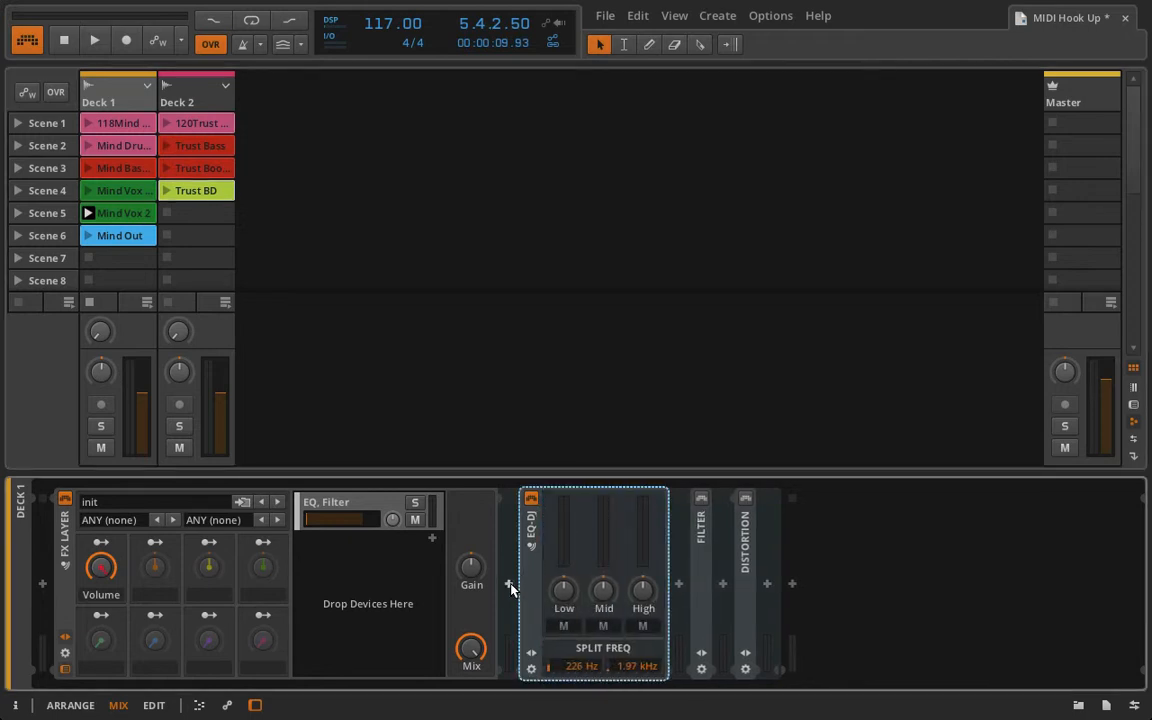
# - Examine where EQ-DJ is listed among the Audio FX in the device chooser and the device browser
pyautogui.click(509, 586)
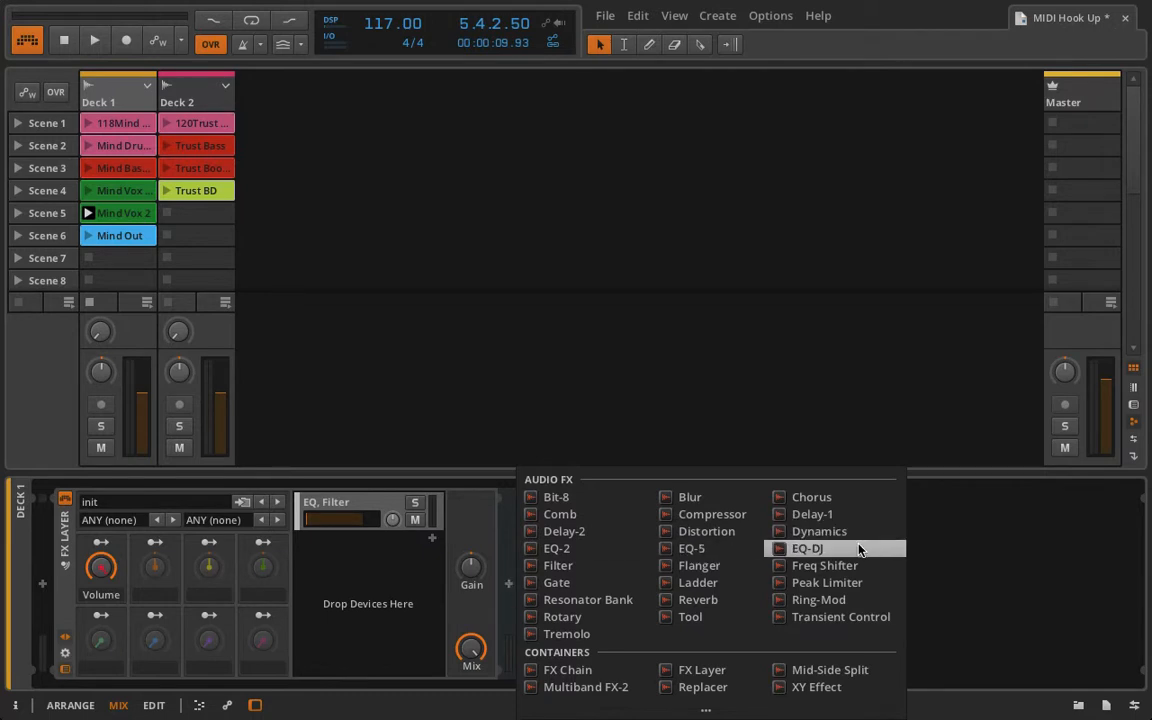
pyautogui.click(1003, 597)
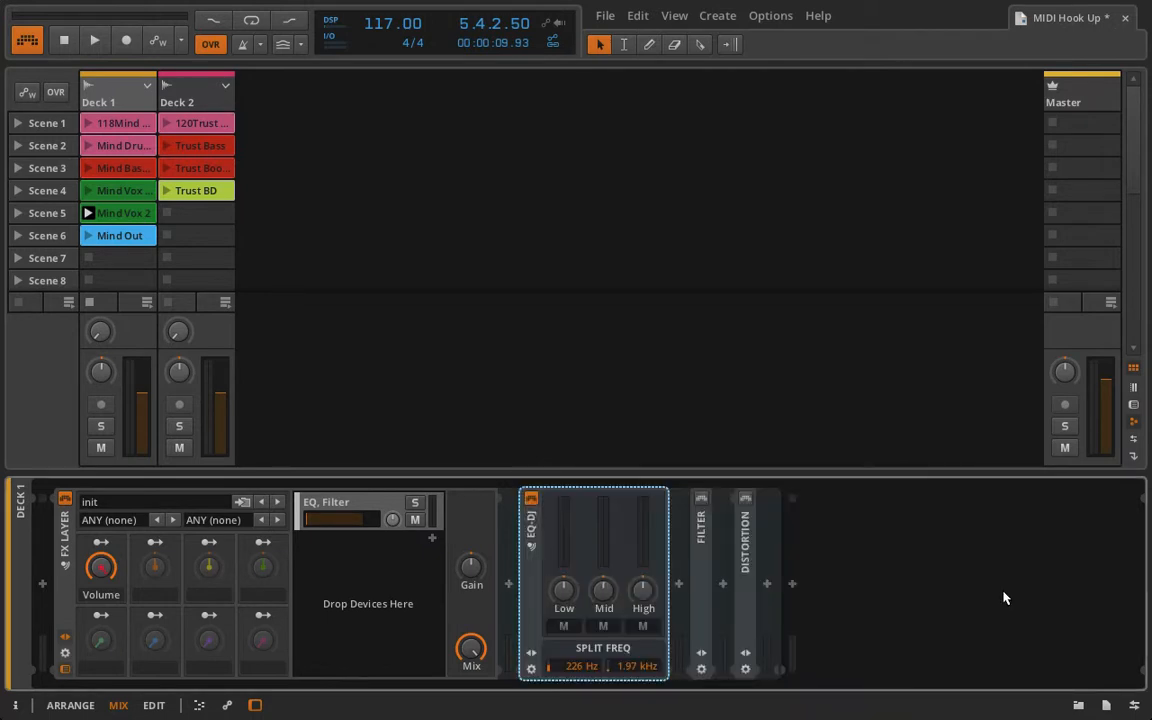
pyautogui.click(1078, 706)
pyautogui.click(962, 280)
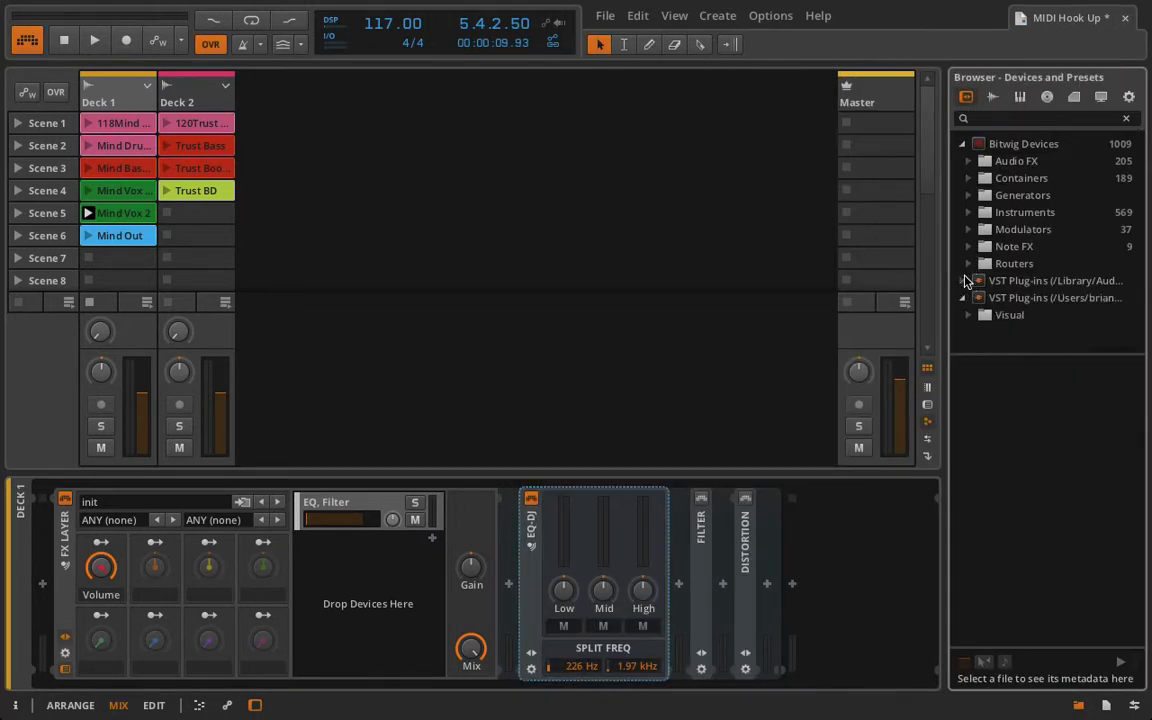
pyautogui.click(965, 165)
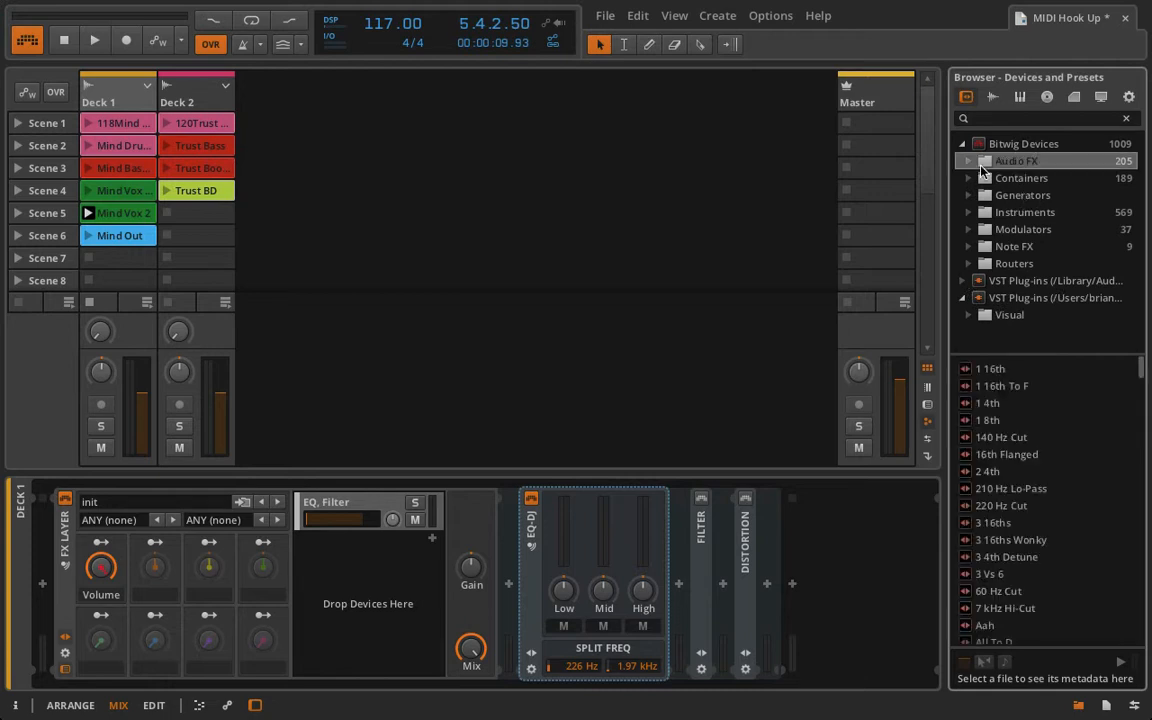
pyautogui.click(965, 164)
pyautogui.scroll(-3, 1005, 250)
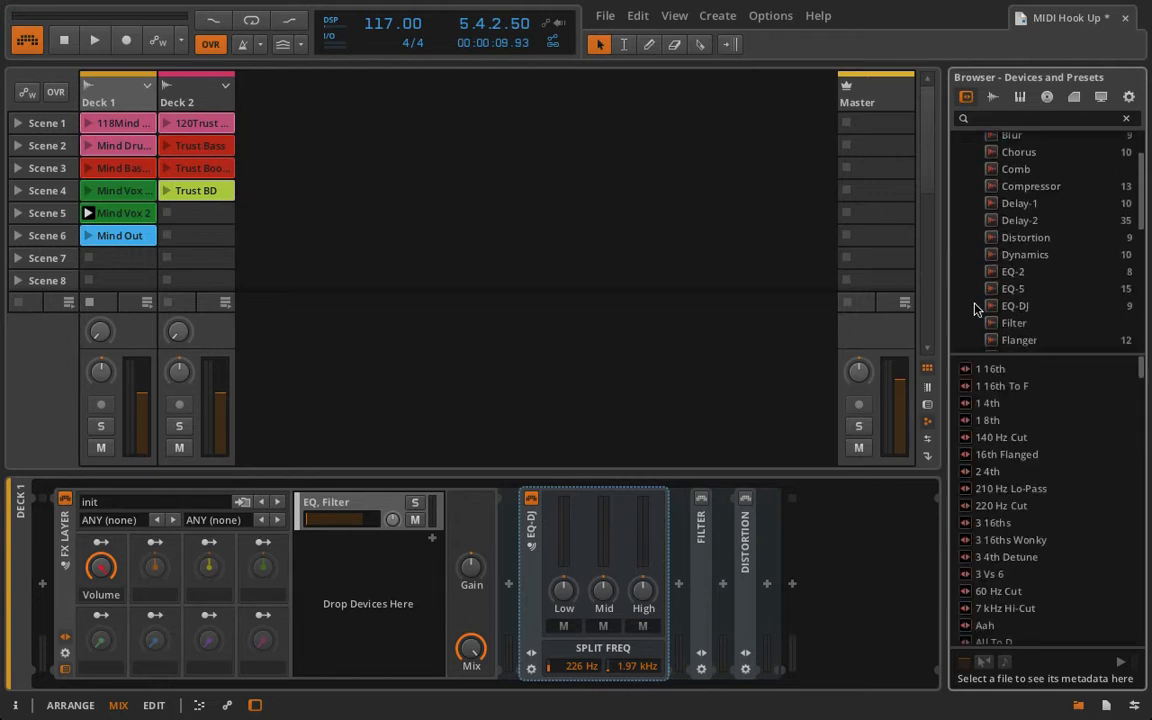
pyautogui.click(1078, 705)
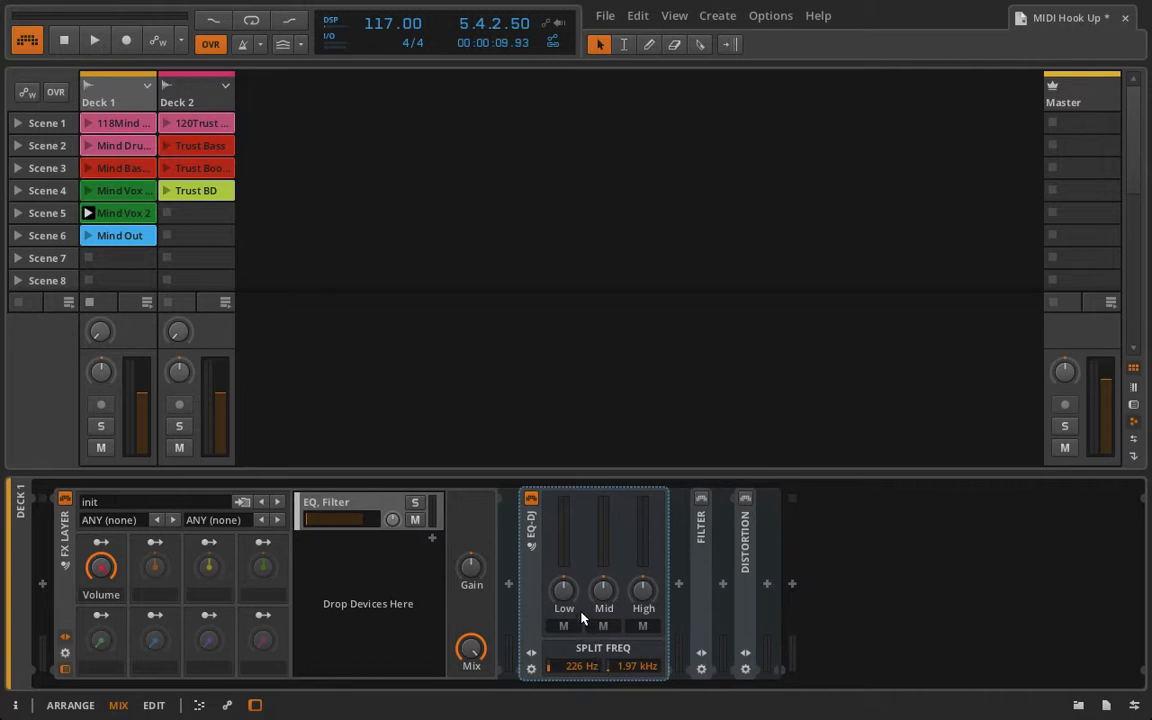
# - Turn Bipolar off for the FX Layer's second macro, try its knob, and turn Bipolar back on
pyautogui.rightClick(155, 570)
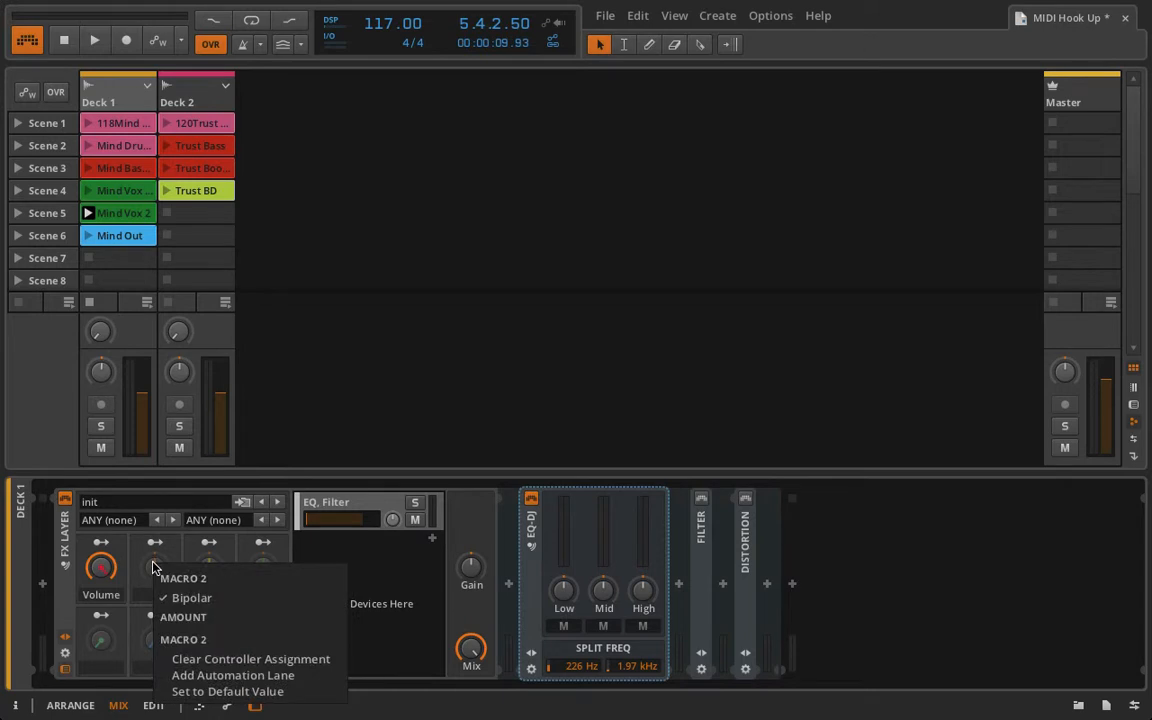
pyautogui.click(166, 600)
pyautogui.moveTo(156, 571); pyautogui.dragTo(152, 652)
pyautogui.rightClick(157, 570)
pyautogui.click(166, 598)
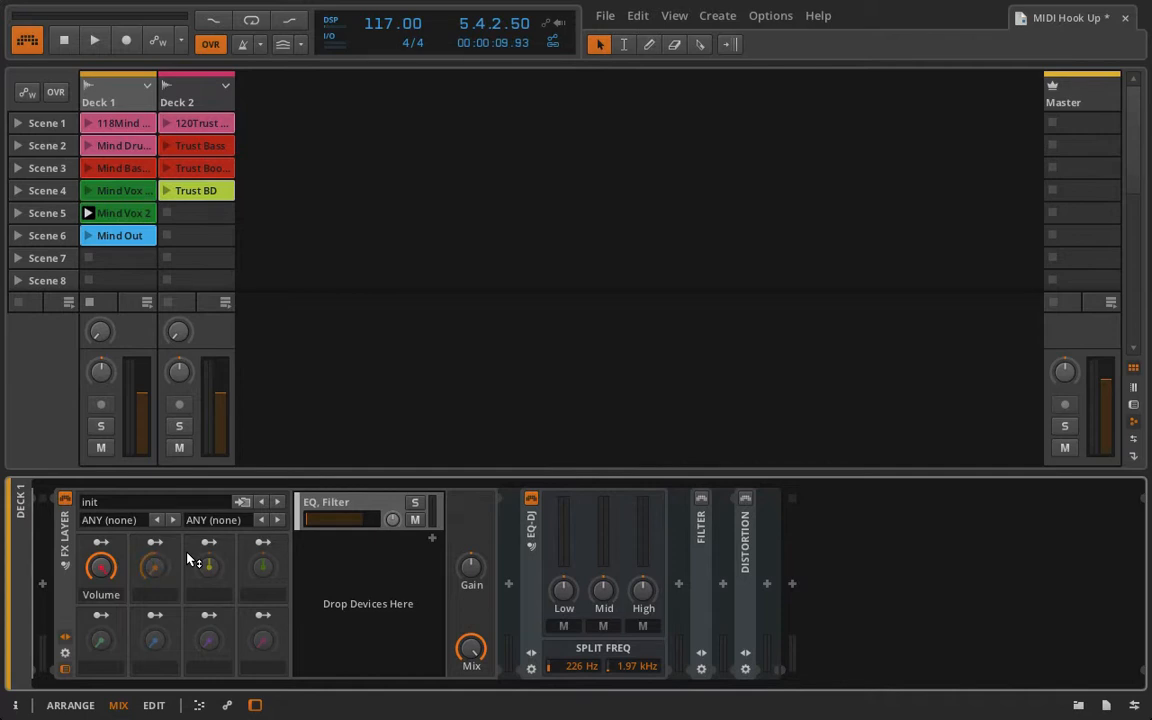
pyautogui.rightClick(158, 567)
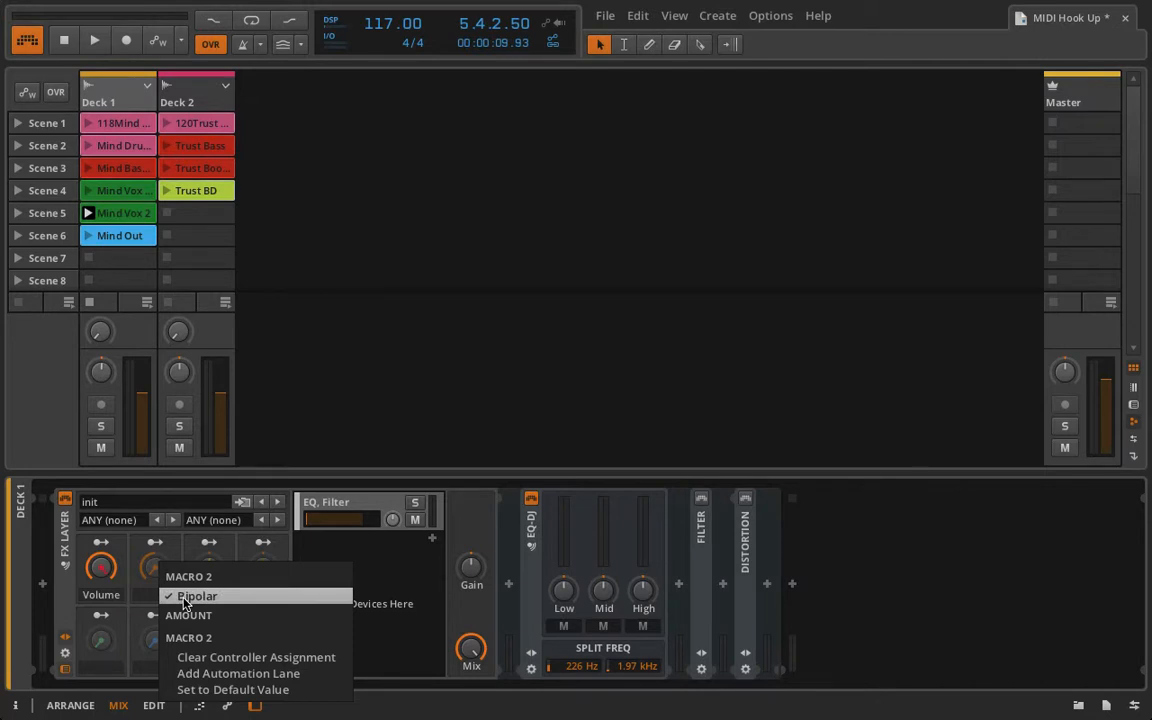
pyautogui.click(140, 567)
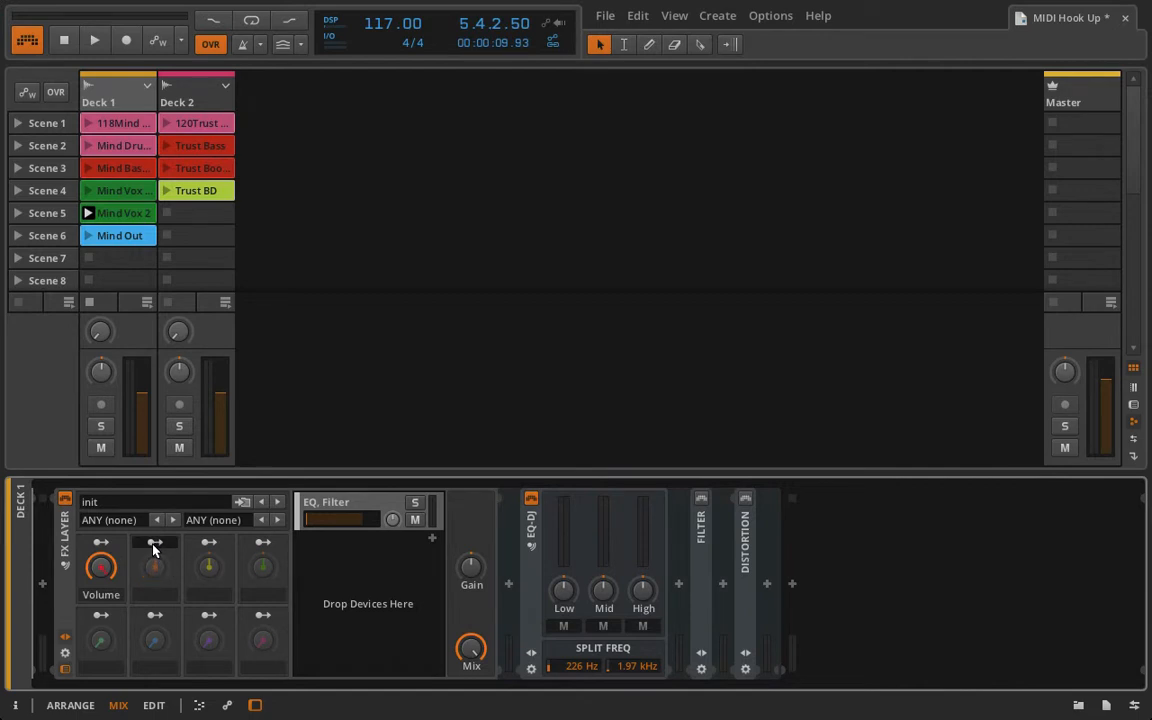
# - Map the second macro to the EQ-DJ Low gain and test it by lowering the macro to -100% and resetting it
pyautogui.click(153, 549)
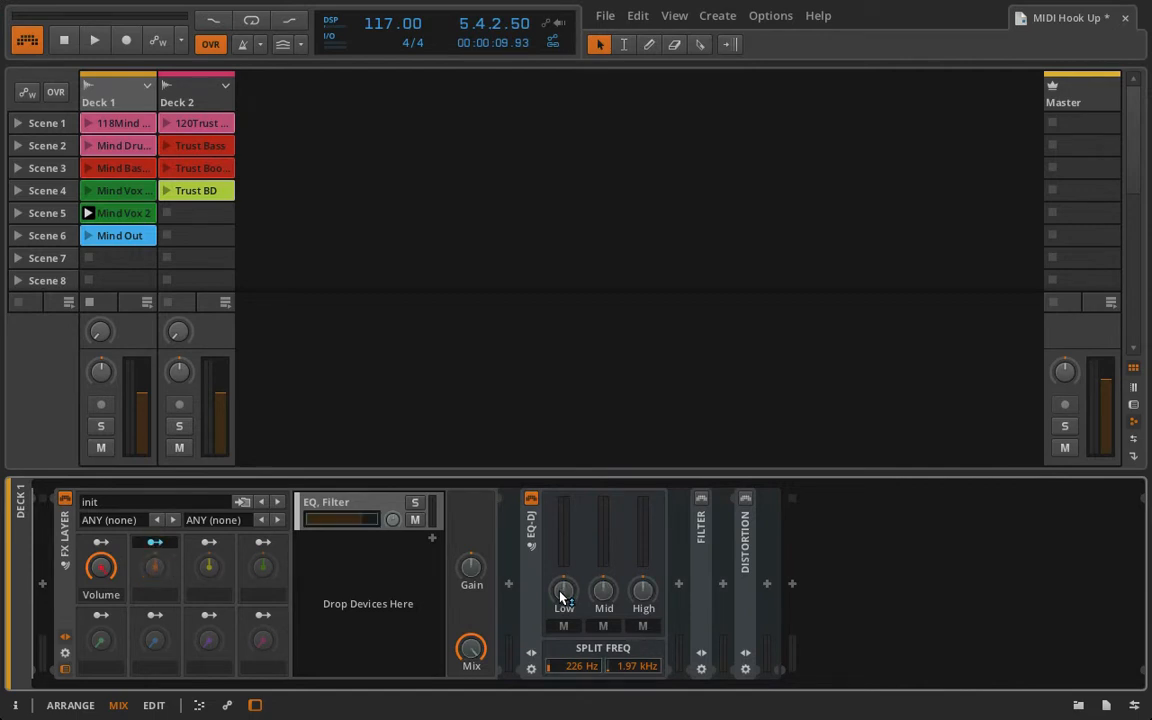
pyautogui.click(562, 592)
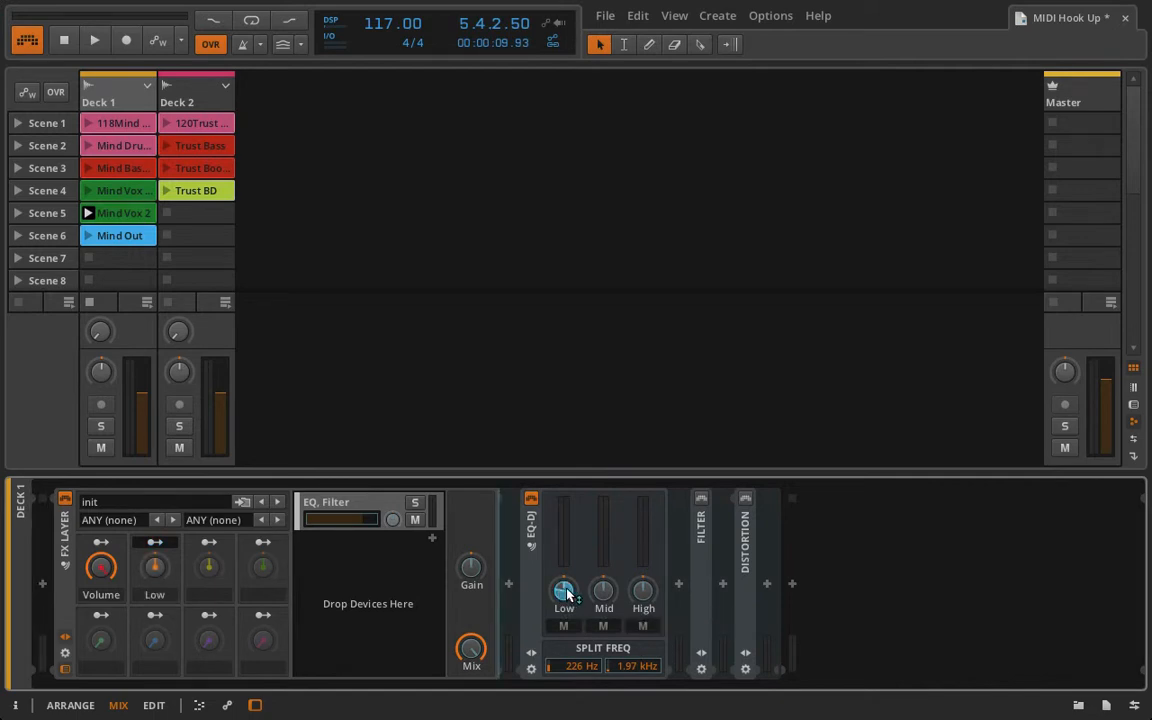
pyautogui.click(153, 543)
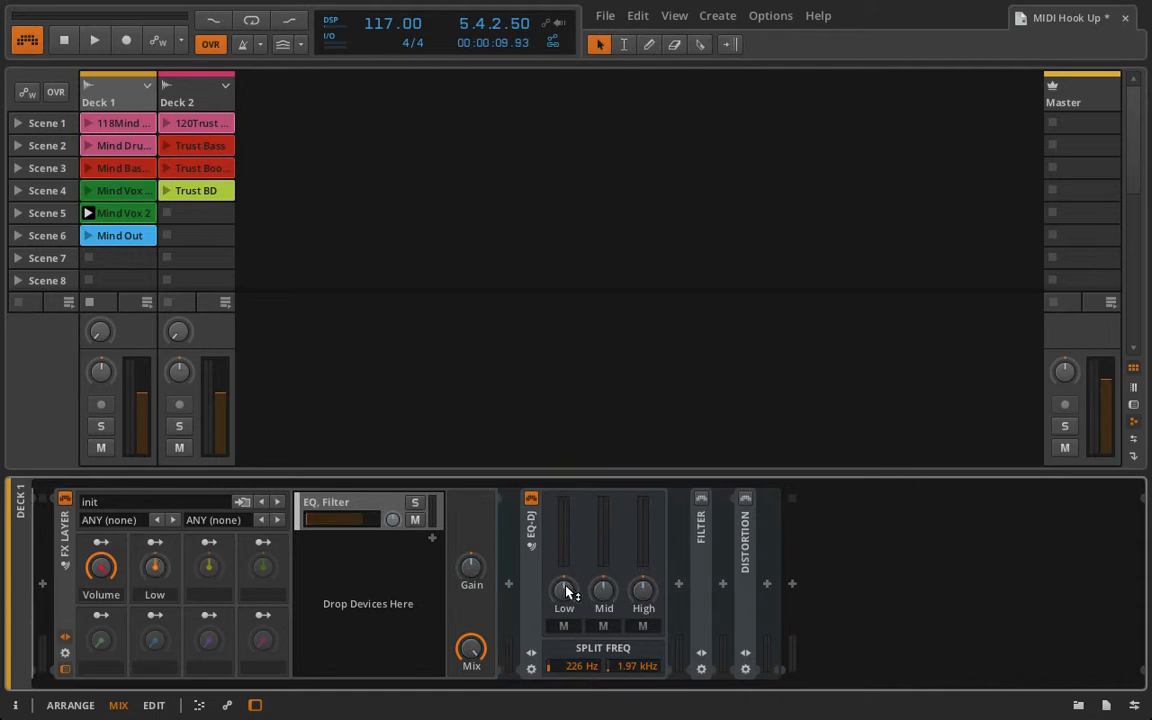
pyautogui.moveTo(155, 566); pyautogui.dragTo(163, 615)
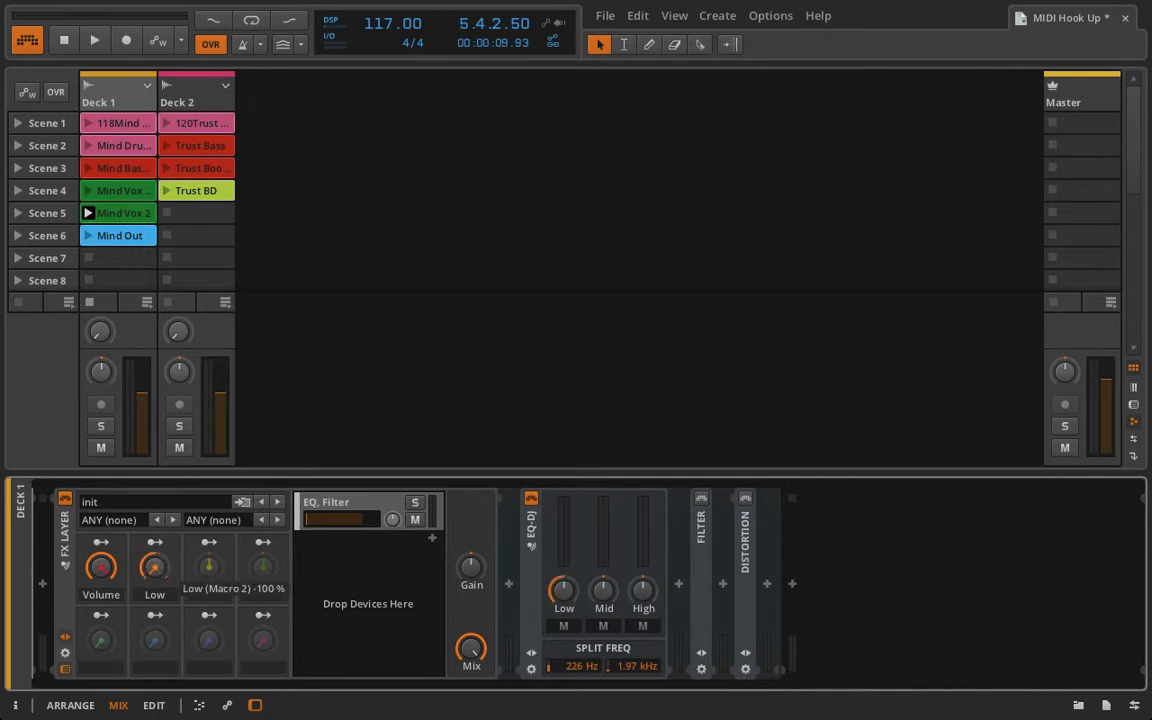
pyautogui.doubleClick(154, 573)
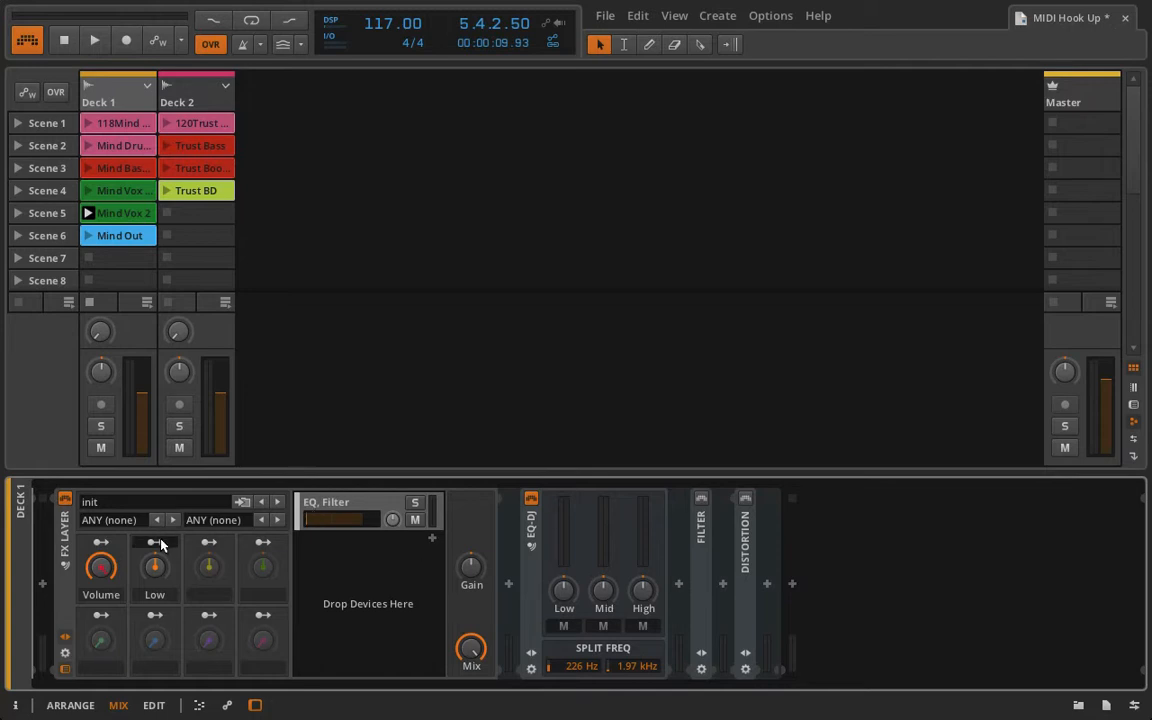
# - Clear the modulation on the EQ-DJ Low gain and turn Bipolar off for the second macro
pyautogui.rightClick(562, 590)
pyautogui.click(594, 707)
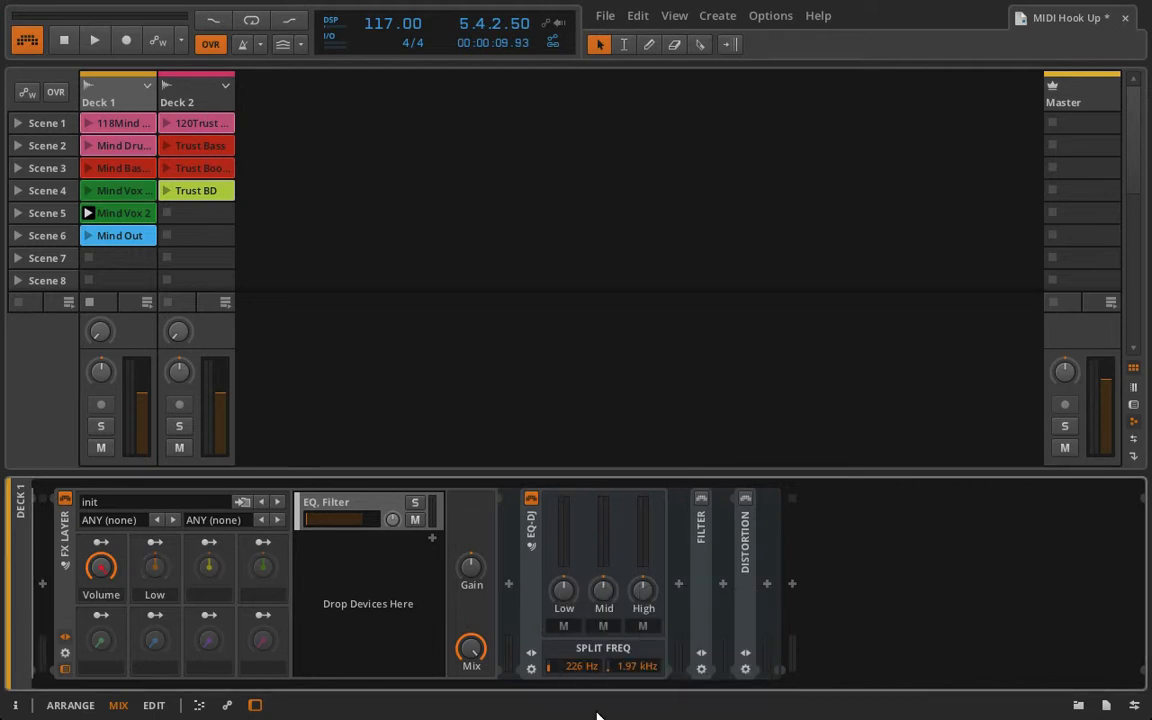
pyautogui.rightClick(157, 562)
pyautogui.click(179, 591)
# - Lower the EQ-DJ Low gain to its minimum and map the second macro to it with a modulation amount of +1.00
pyautogui.moveTo(565, 595); pyautogui.dragTo(565, 660)
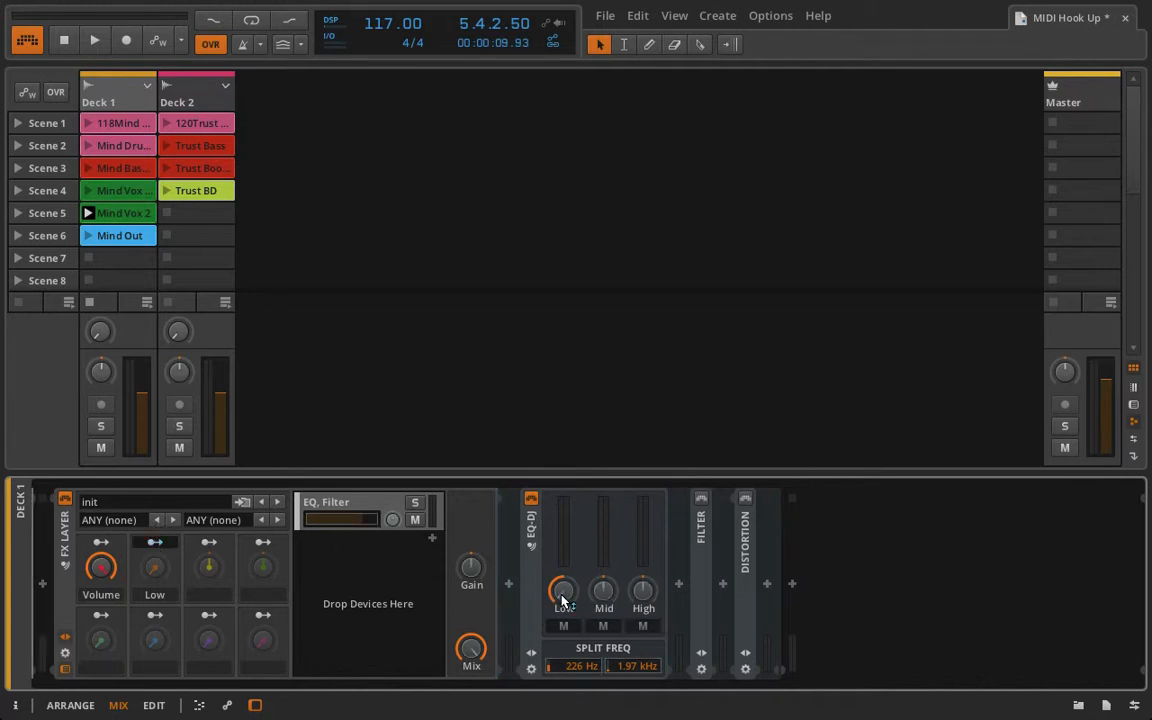
pyautogui.moveTo(563, 600); pyautogui.dragTo(563, 510)
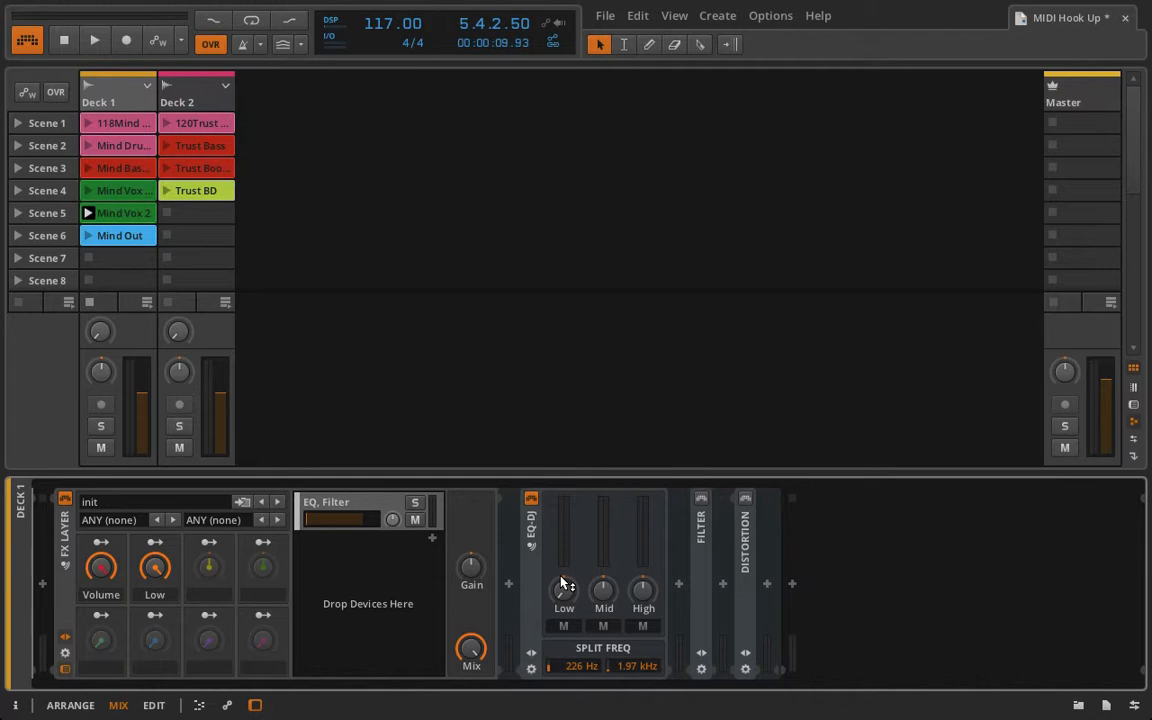
# - Clear the second macro's controller assignment and learn a new one for it
pyautogui.rightClick(150, 567)
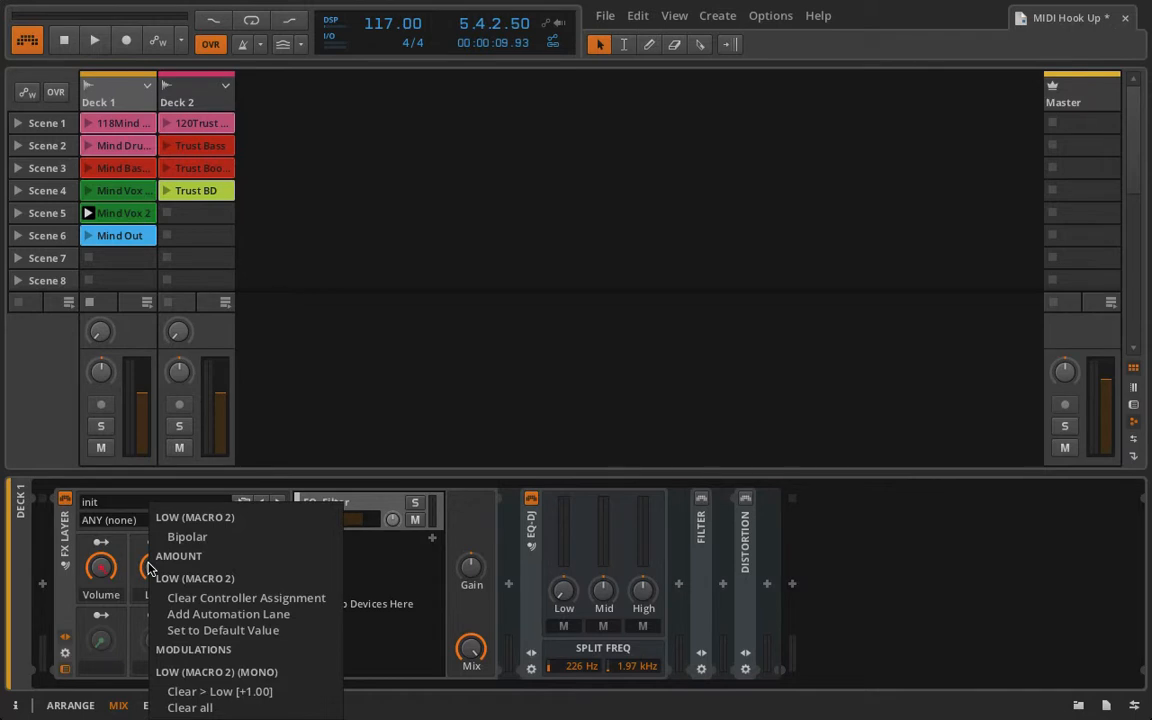
pyautogui.click(228, 598)
pyautogui.rightClick(155, 570)
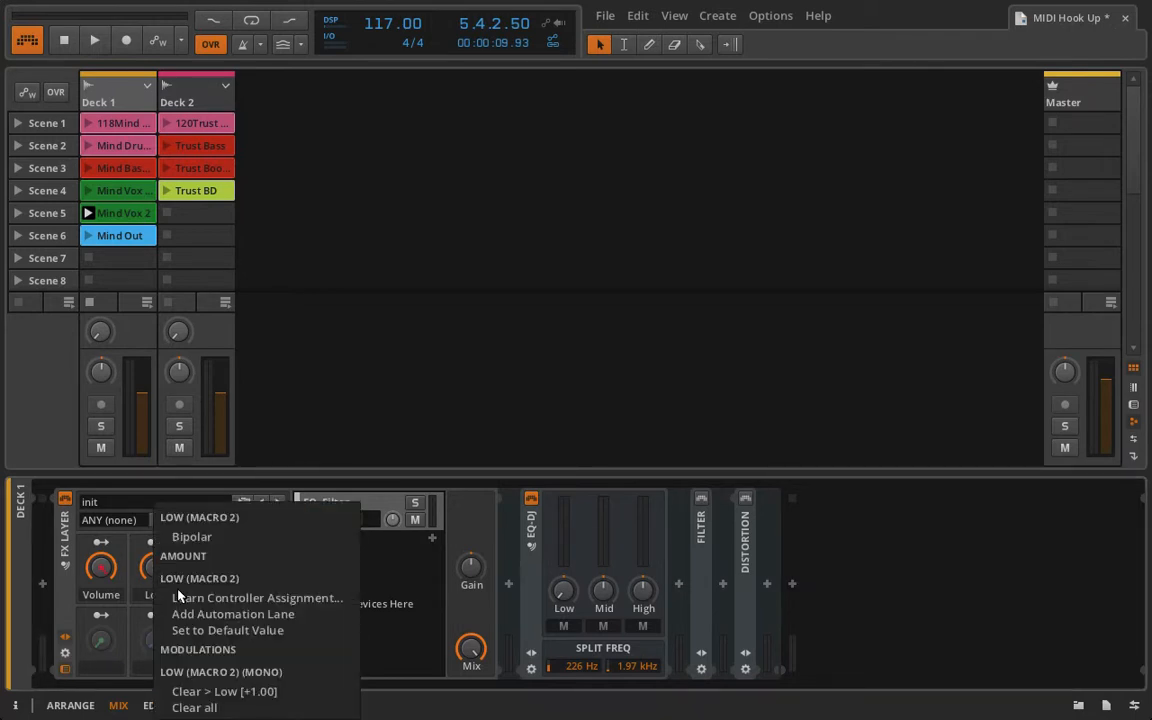
pyautogui.click(180, 597)
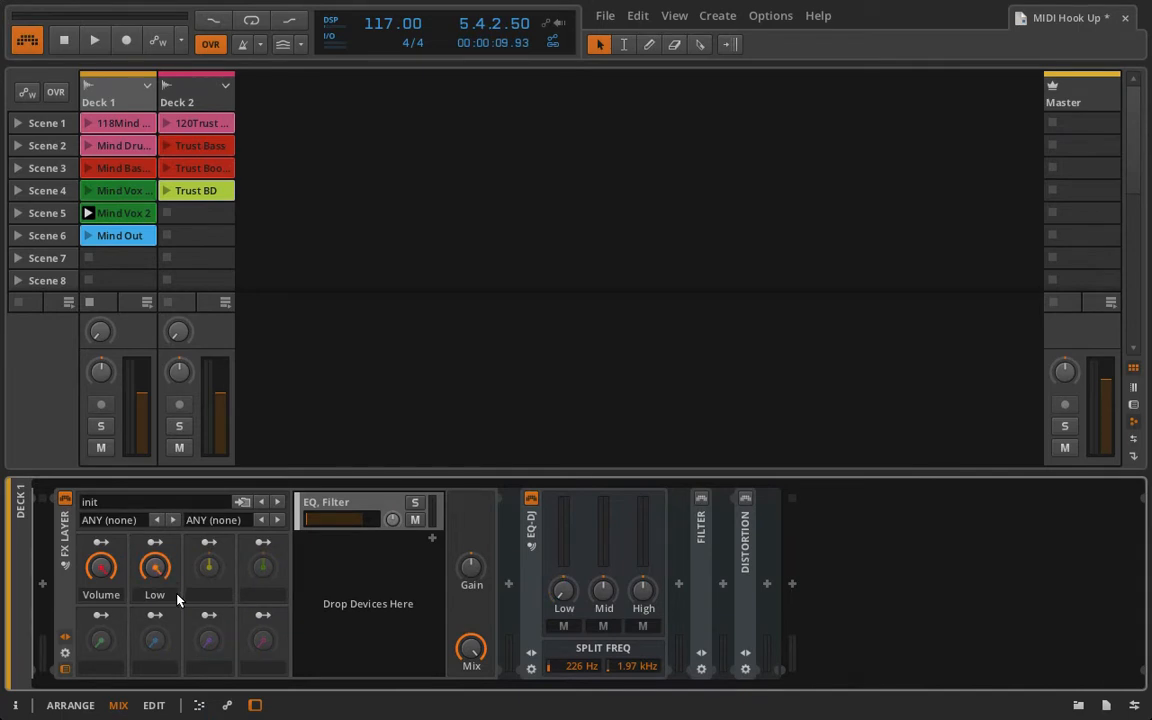
# - Play Deck 1's Mind Vox 2 clip and its Scene 3 bass clip to audition the Low macro, and stop playback
pyautogui.click(88, 214)
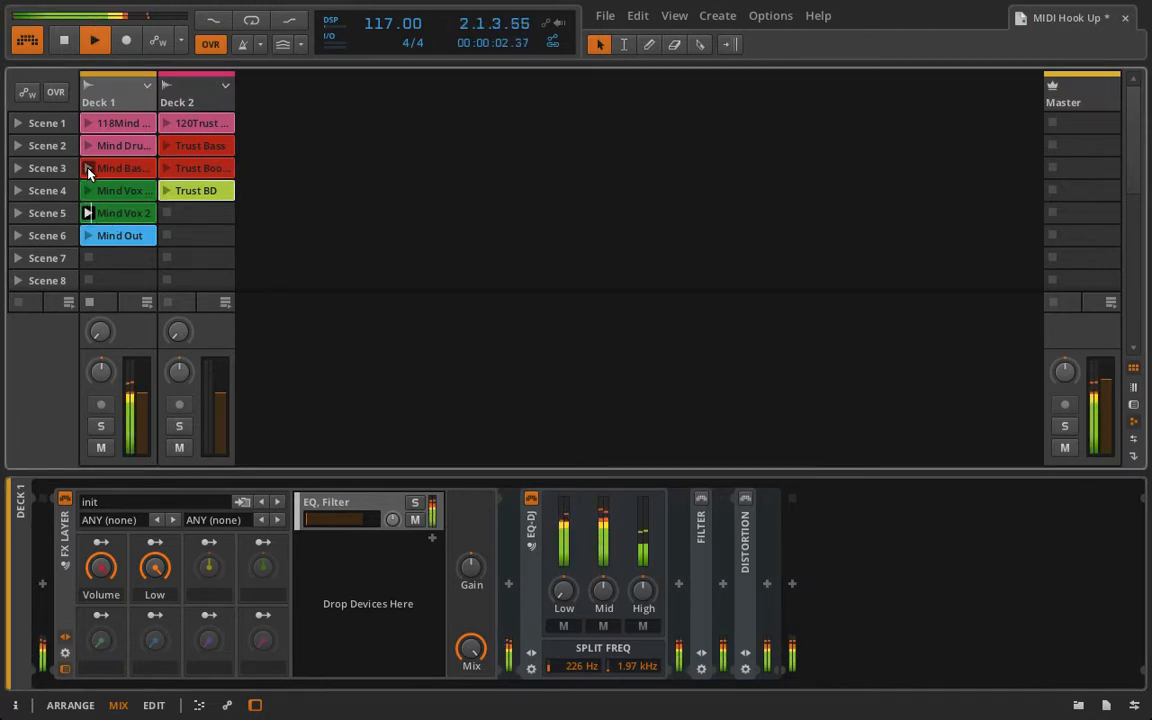
pyautogui.click(88, 168)
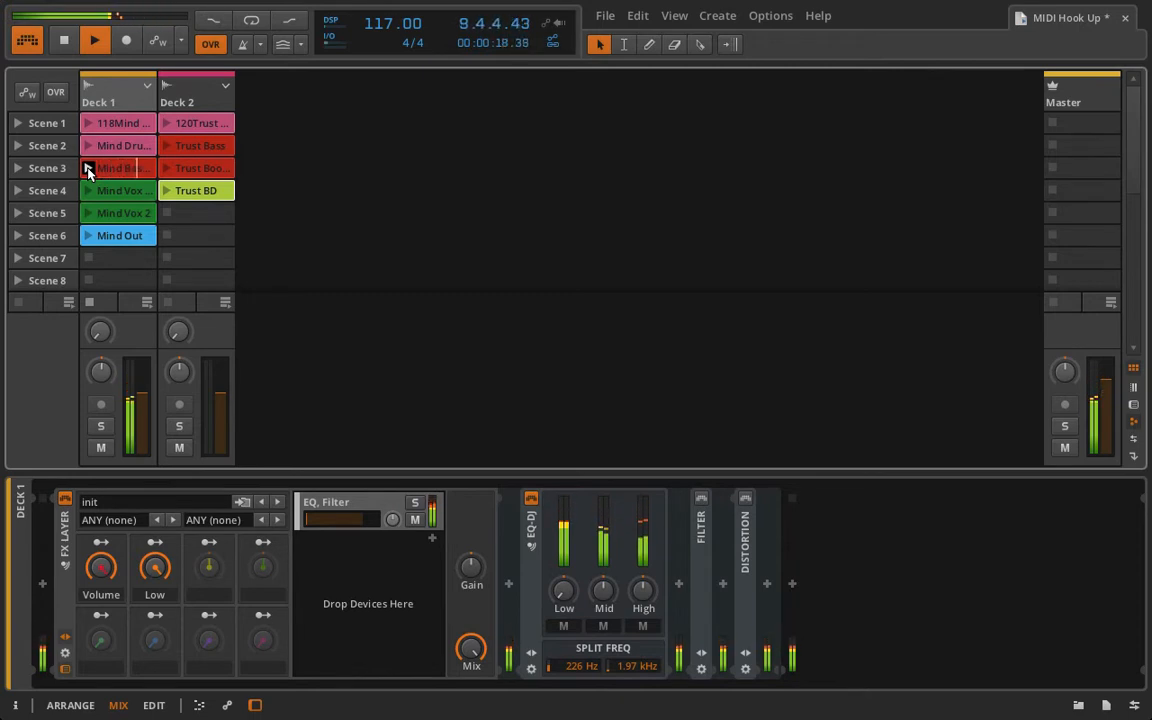
pyautogui.press('space')
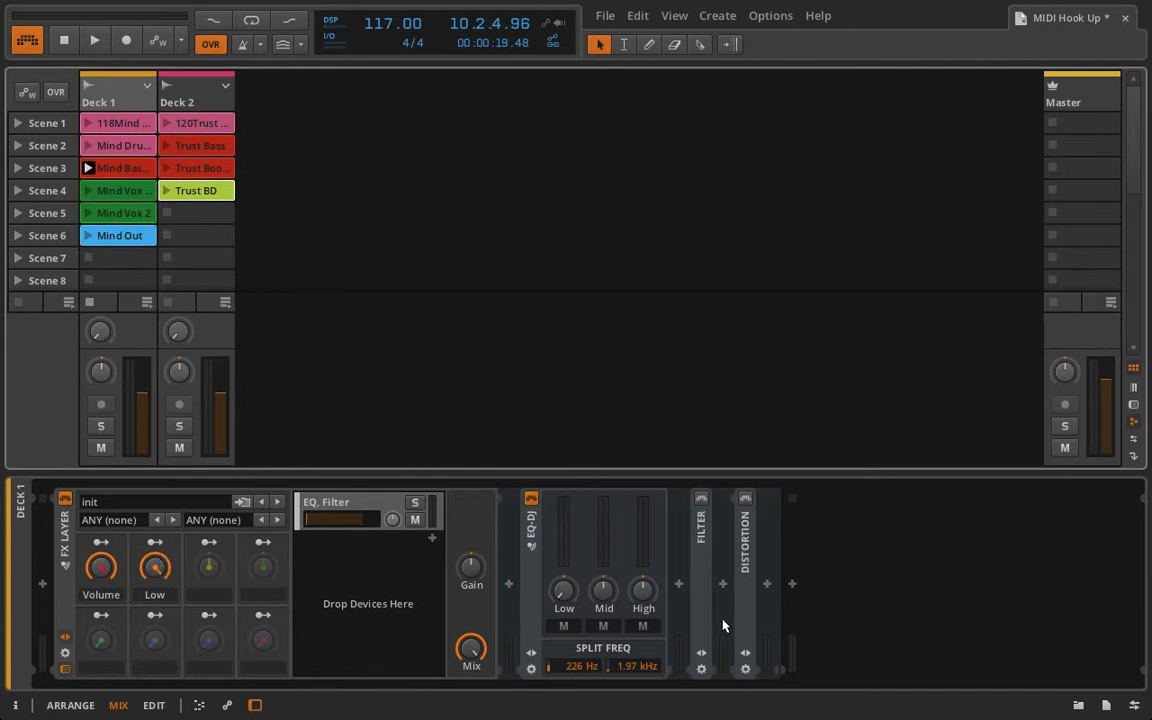
# - Clear the modulation on the EQ-DJ Low gain and return the second macro to Bipolar mode at its centre position
pyautogui.rightClick(562, 592)
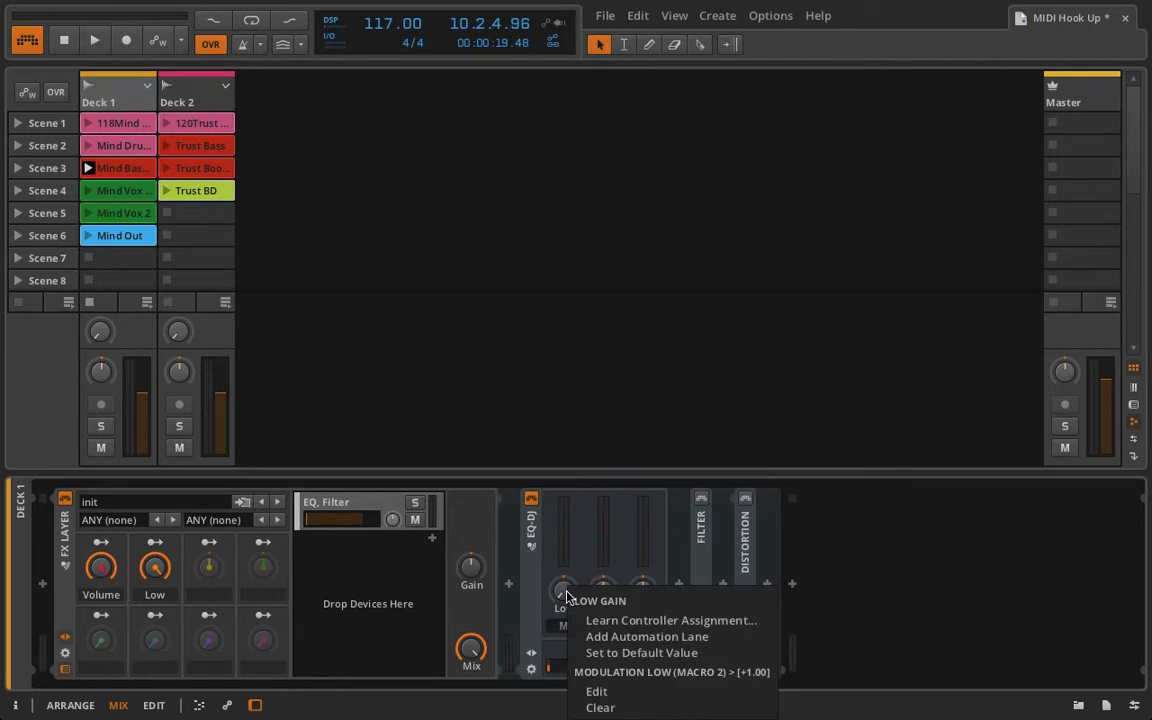
pyautogui.click(597, 707)
pyautogui.rightClick(156, 577)
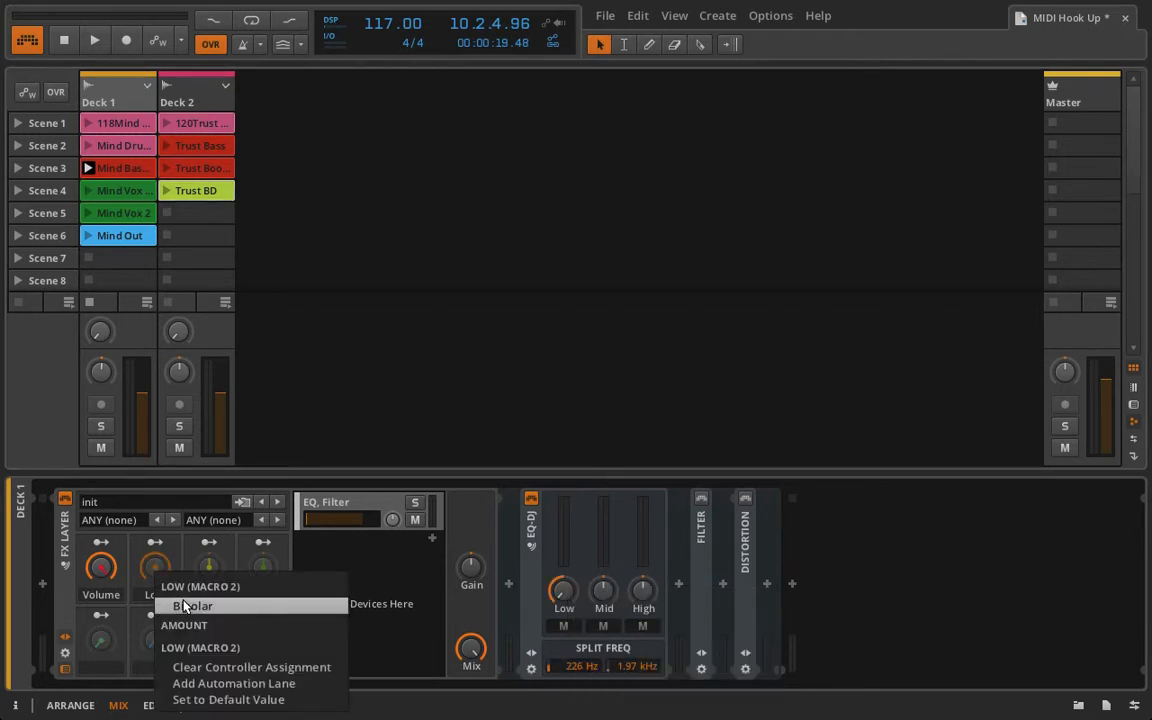
pyautogui.click(184, 606)
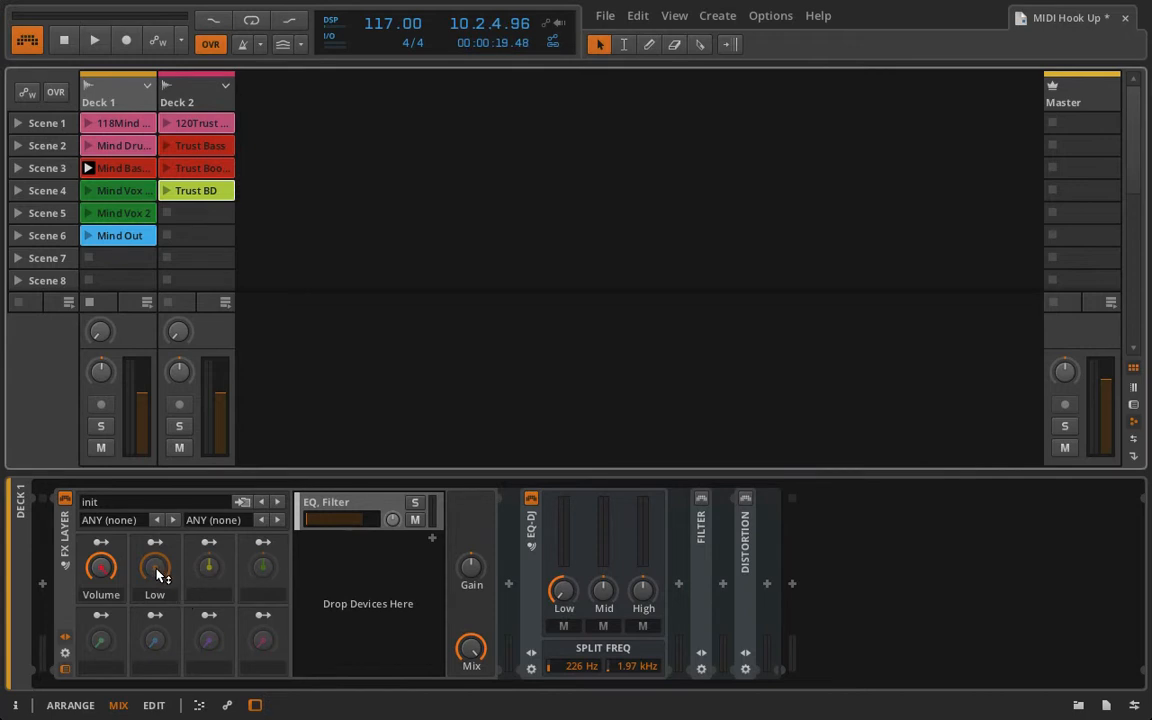
pyautogui.rightClick(155, 572)
pyautogui.click(187, 607)
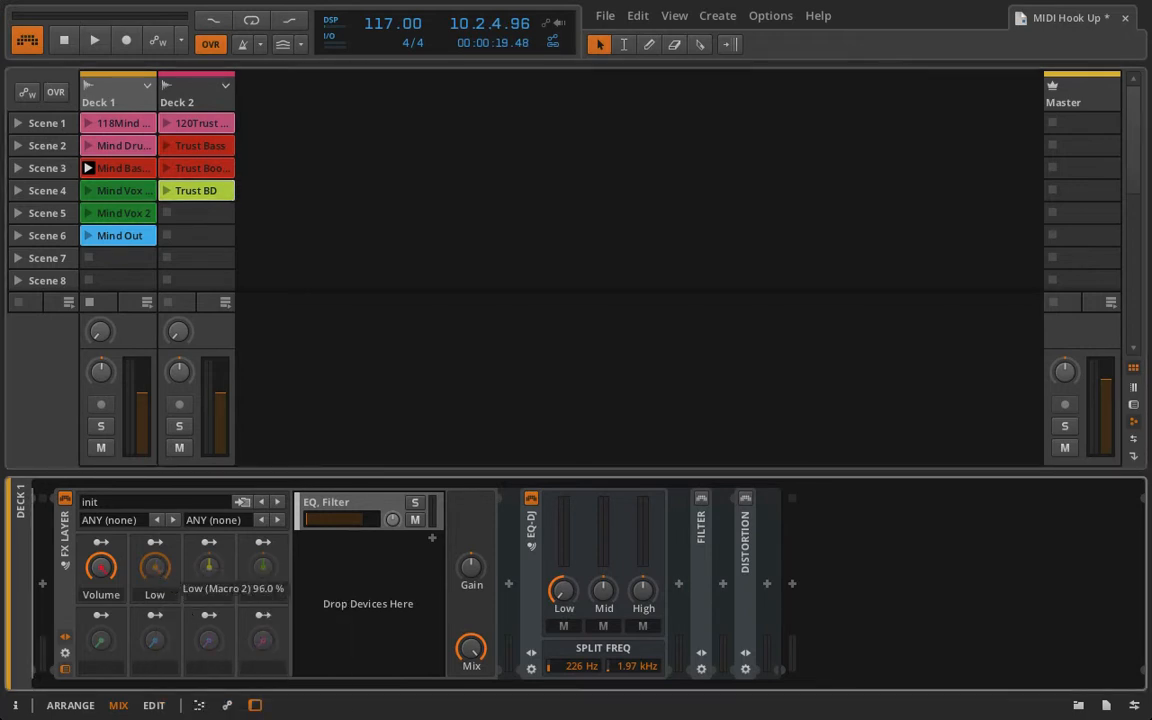
pyautogui.rightClick(155, 572)
pyautogui.click(185, 606)
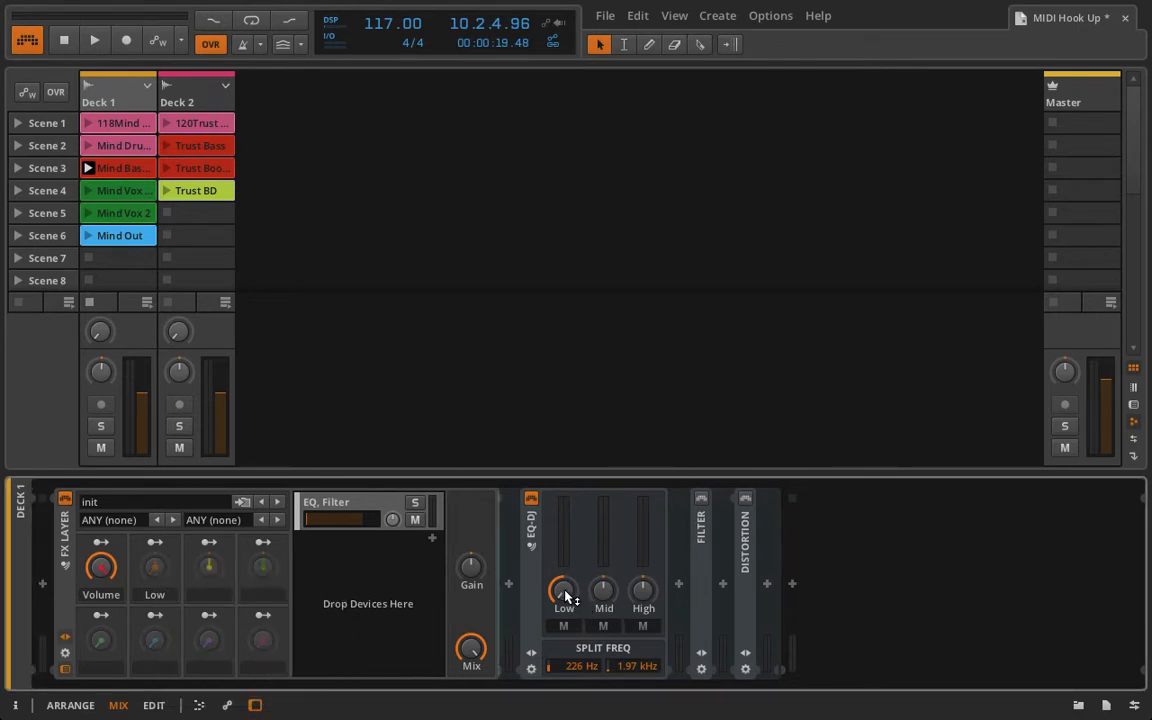
# - Return the EQ-DJ Low gain to its centre value and map the second macro to it
pyautogui.click(155, 542)
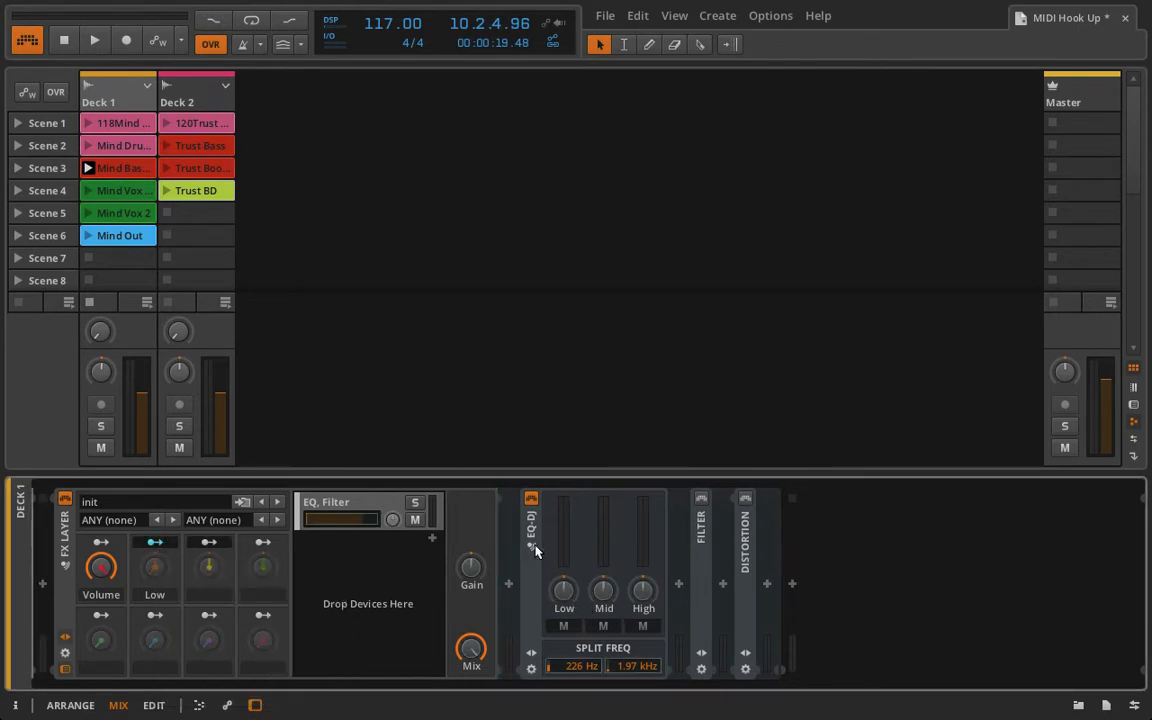
pyautogui.moveTo(566, 589); pyautogui.dragTo(566, 572)
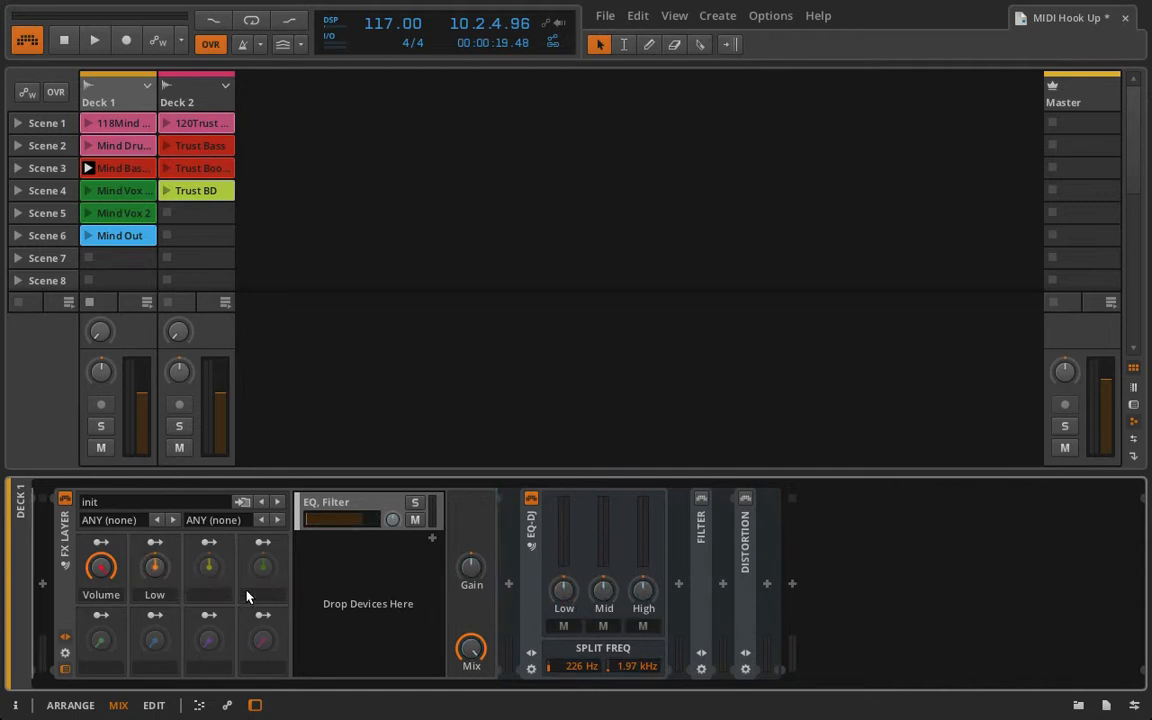
# - Map the FX Layer's third macro to the EQ-DJ Mid gain and the fourth macro to the High gain
pyautogui.click(209, 542)
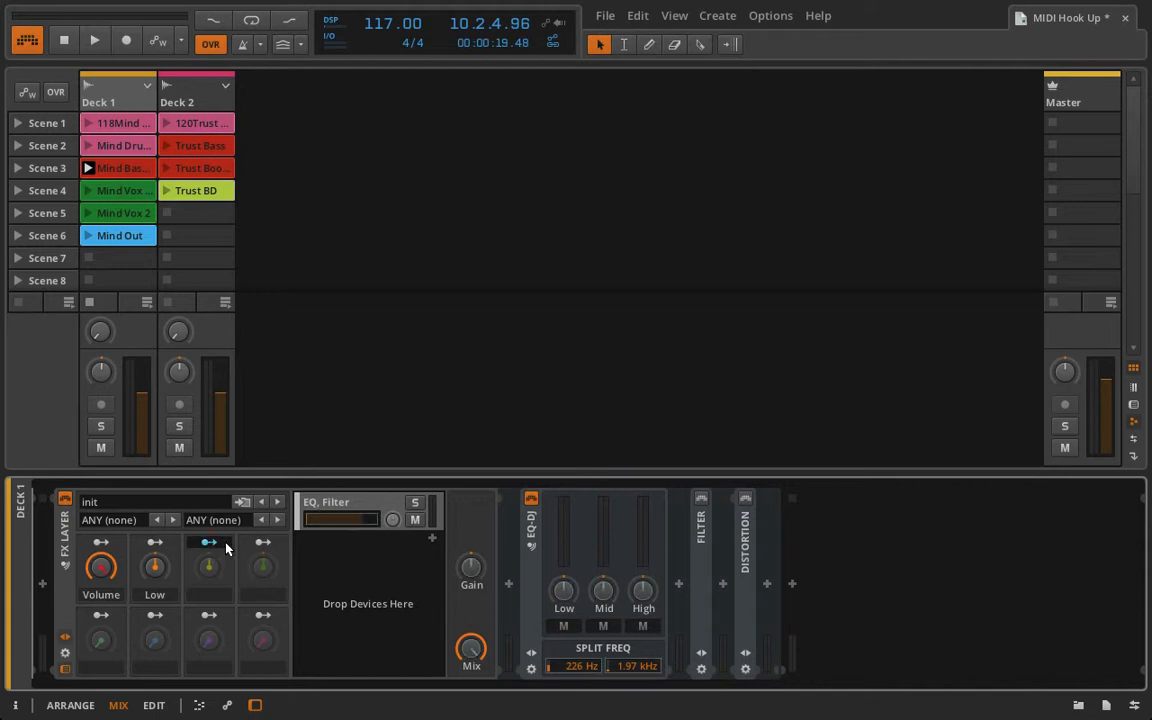
pyautogui.click(603, 595)
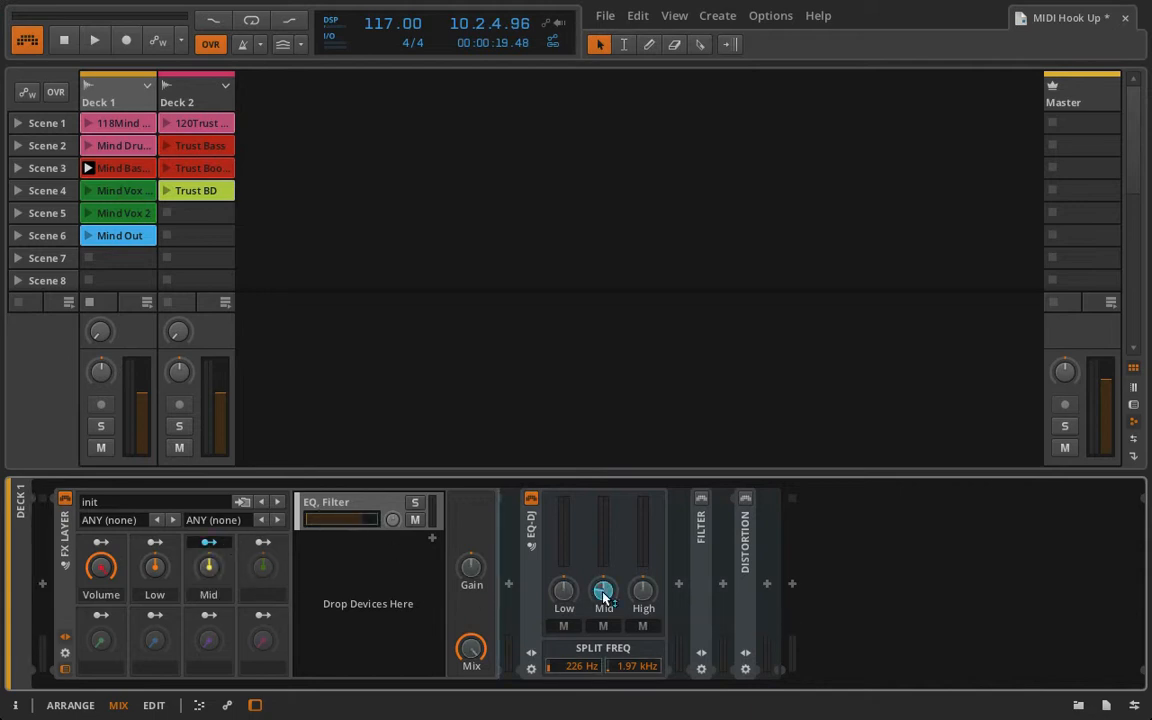
pyautogui.click(263, 542)
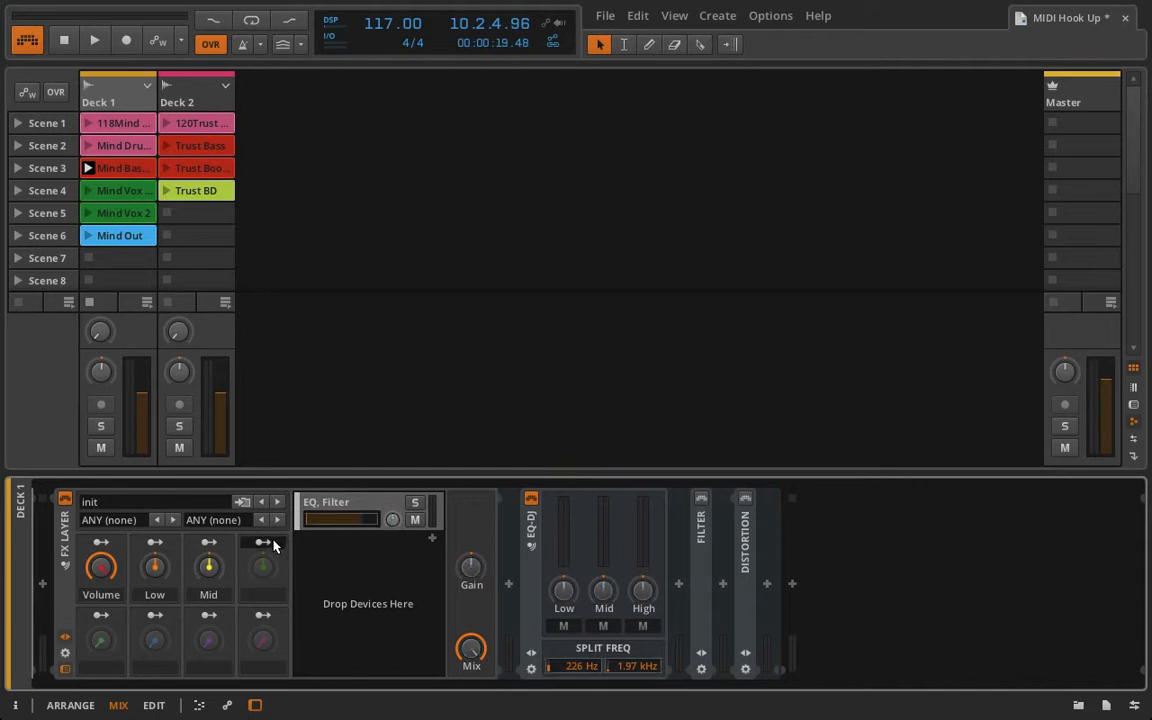
pyautogui.click(645, 598)
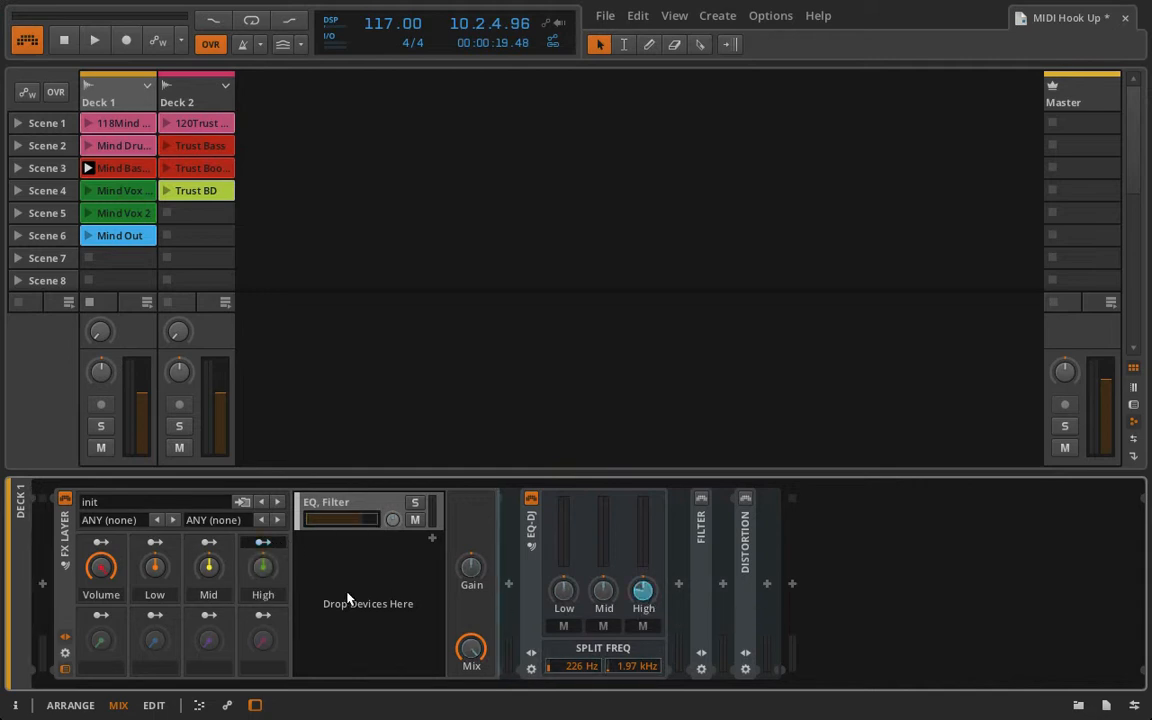
pyautogui.click(263, 544)
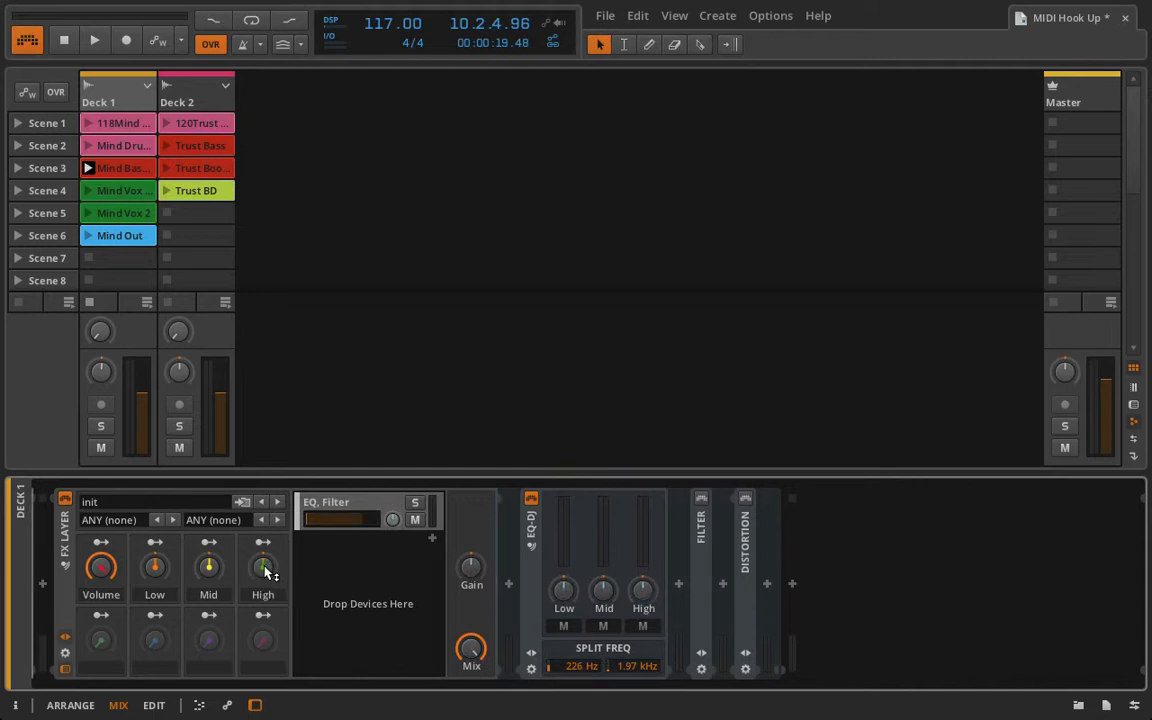
pyautogui.moveTo(264, 570); pyautogui.dragTo(265, 572)
# - Collapse the EQ-DJ device and fold the FX Layer down to its macro section
pyautogui.doubleClick(531, 540)
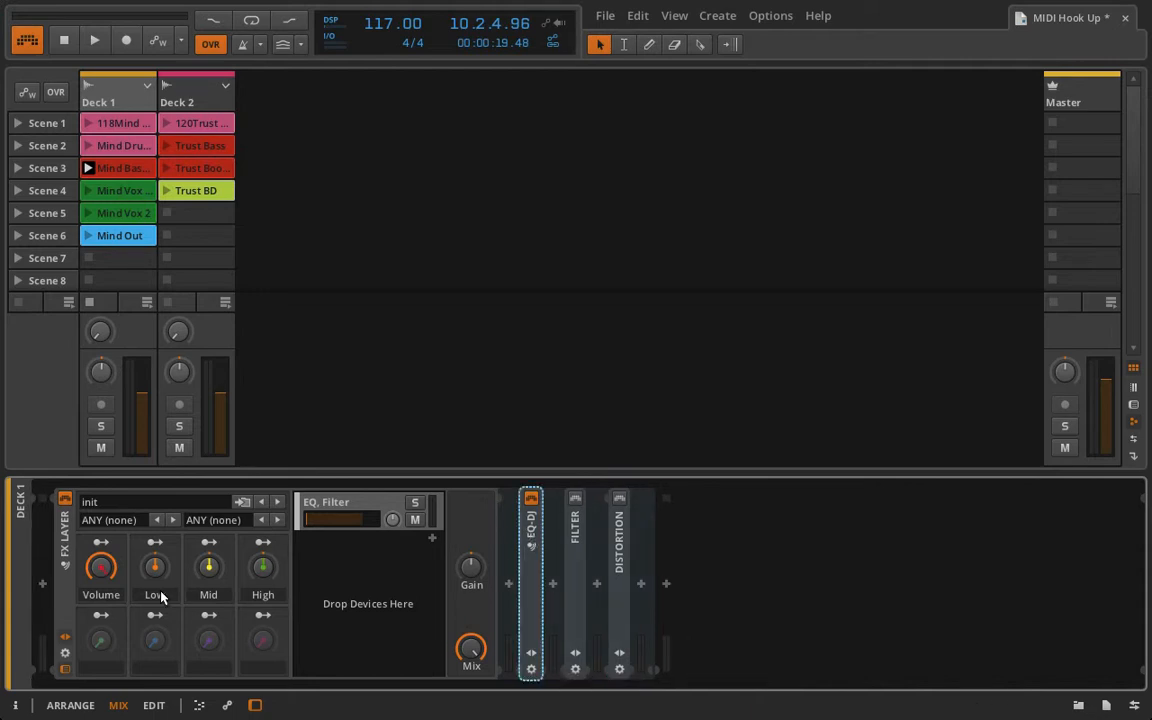
pyautogui.doubleClick(62, 551)
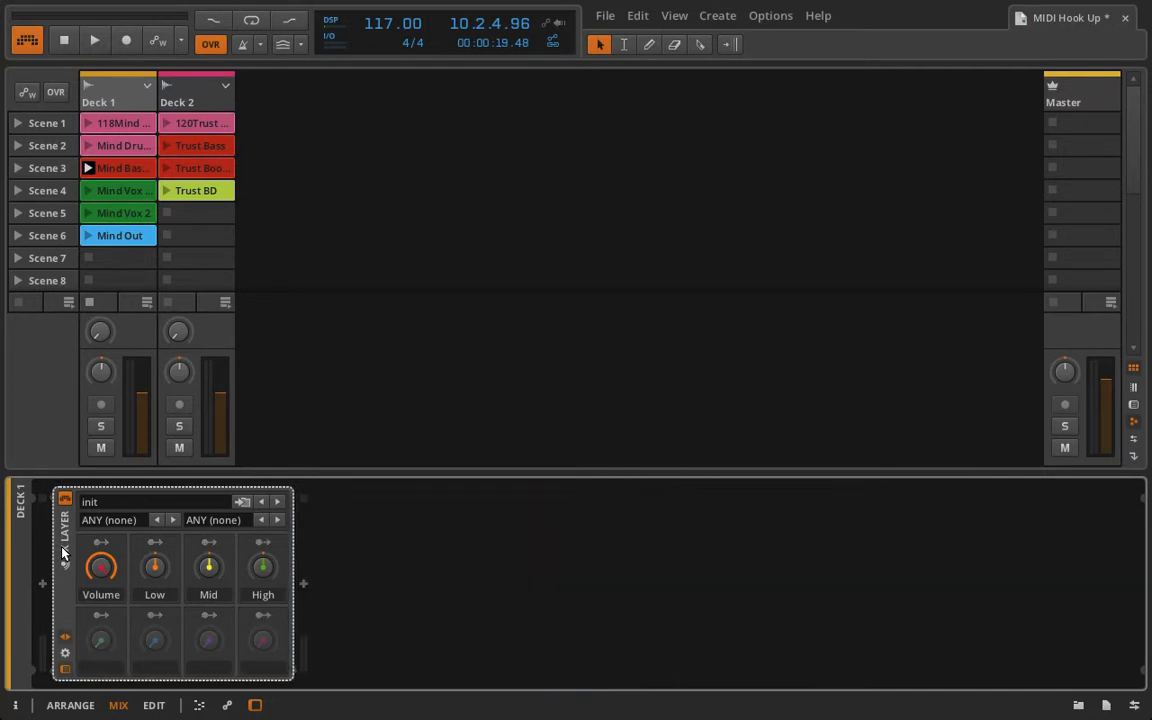
pyautogui.doubleClick(62, 551)
pyautogui.doubleClick(62, 551)
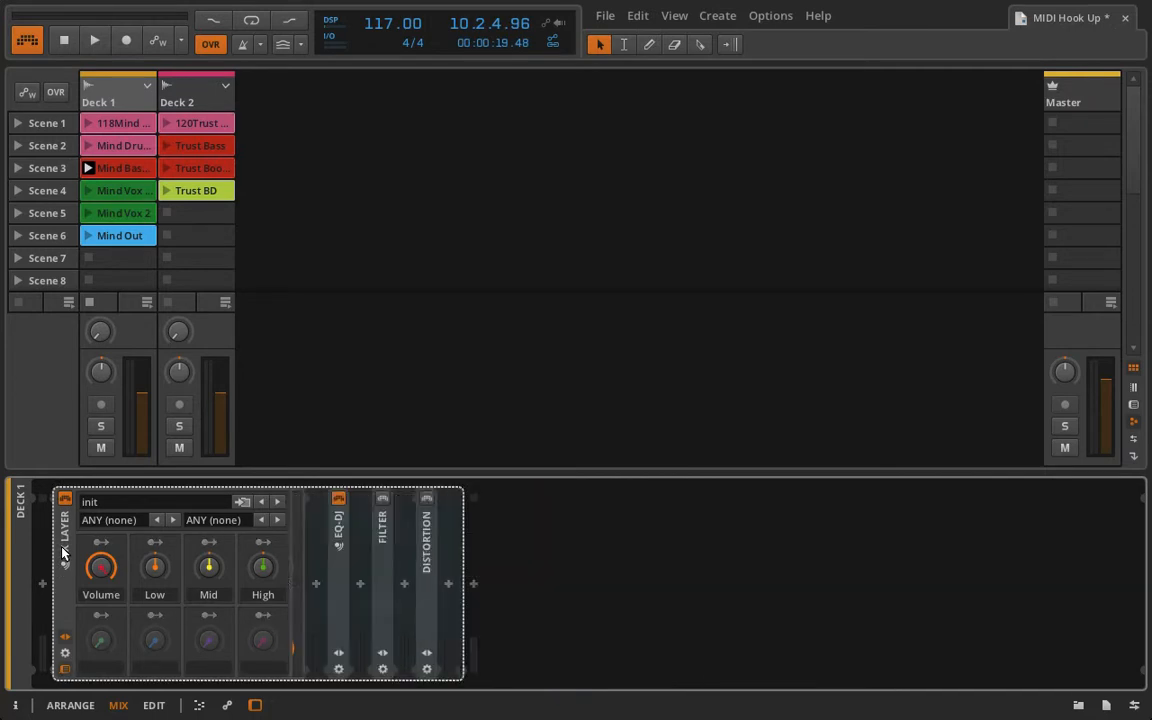
# - Learn controller assignments for the Mid and High macros, and play Deck 1 to test them
pyautogui.rightClick(206, 567)
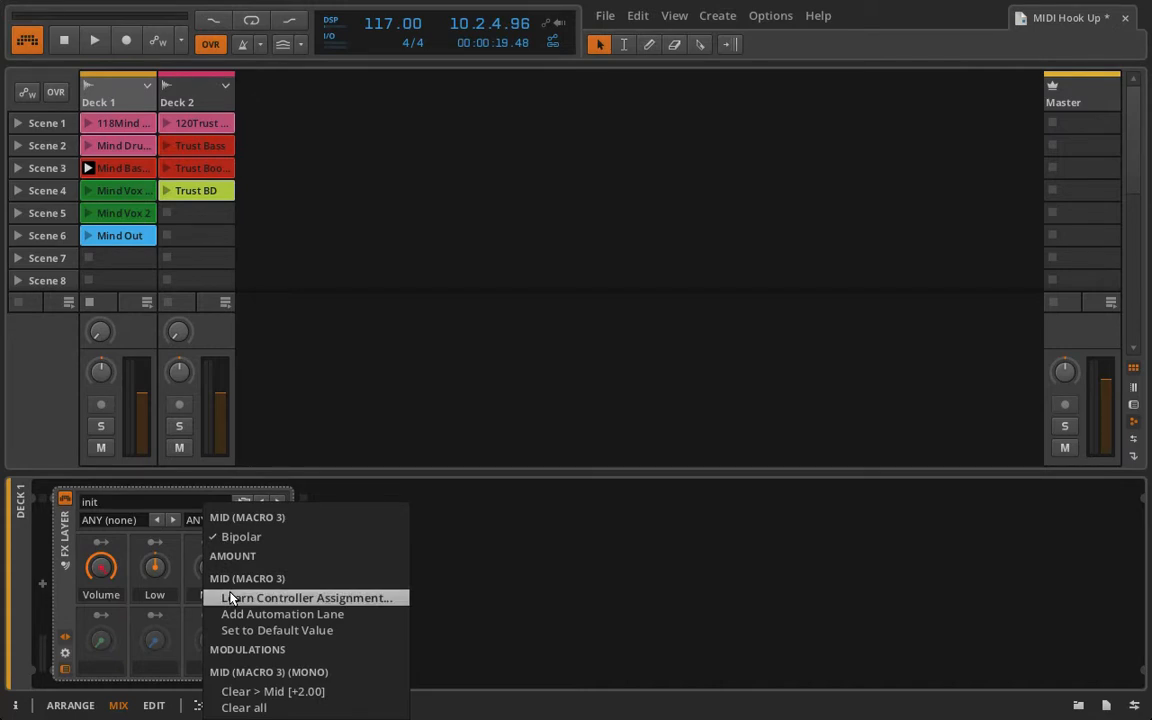
pyautogui.click(230, 598)
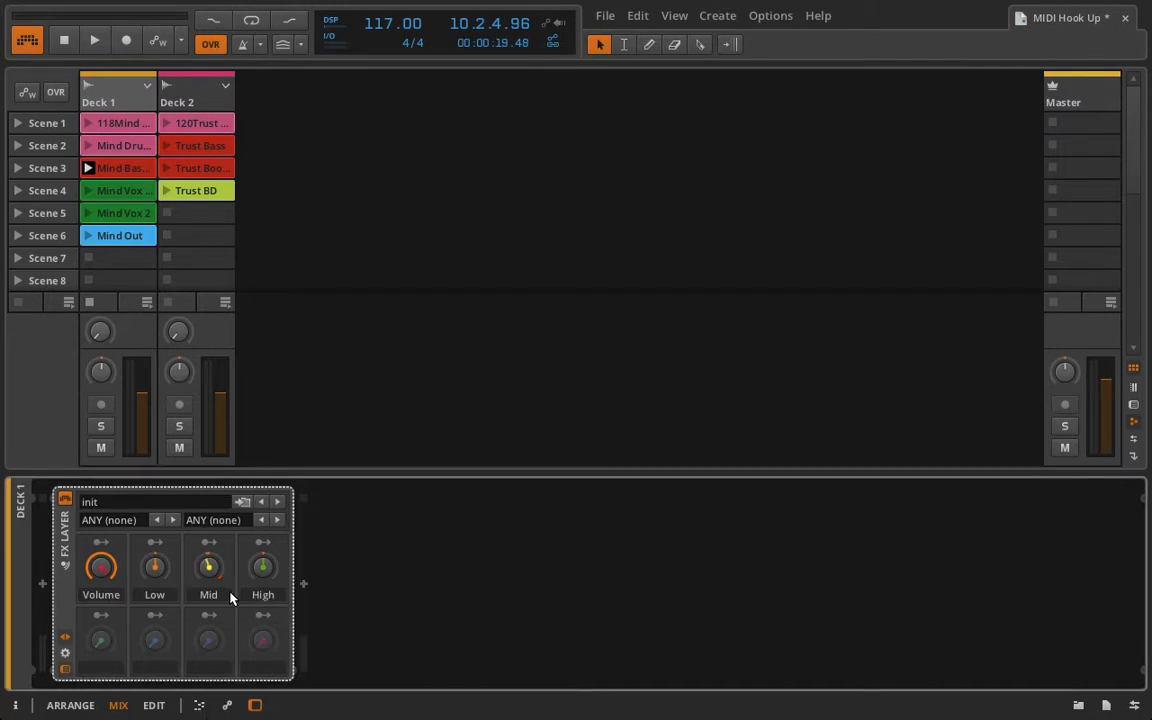
pyautogui.rightClick(268, 568)
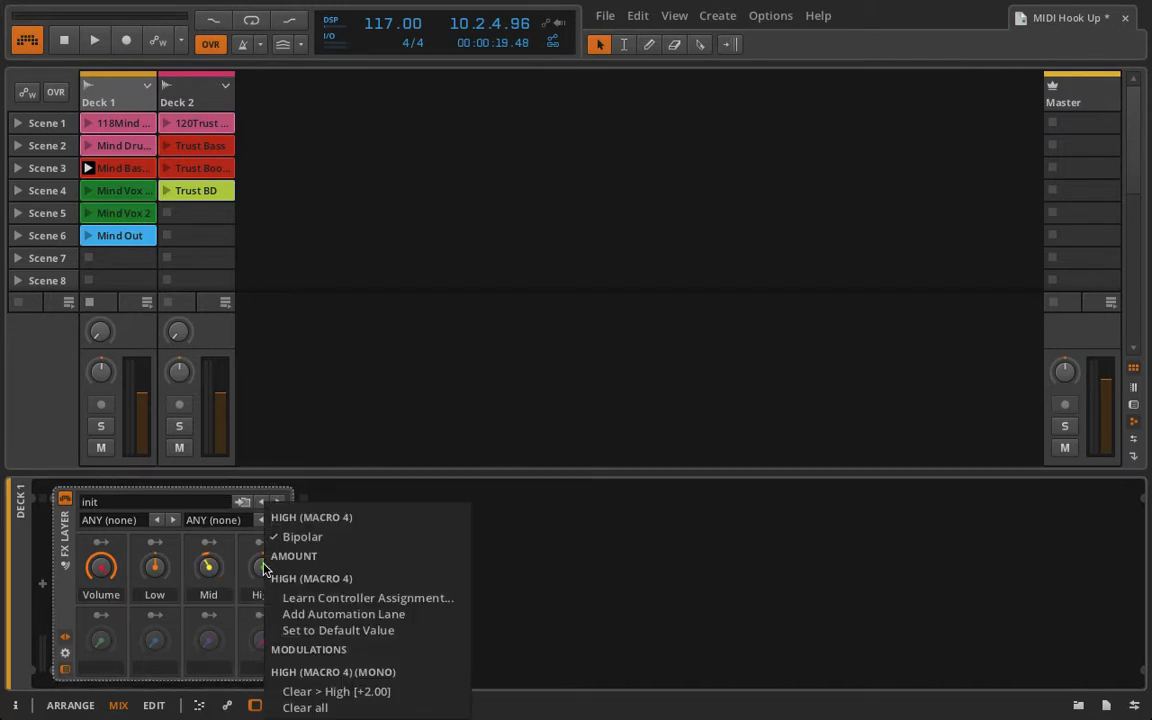
pyautogui.click(306, 598)
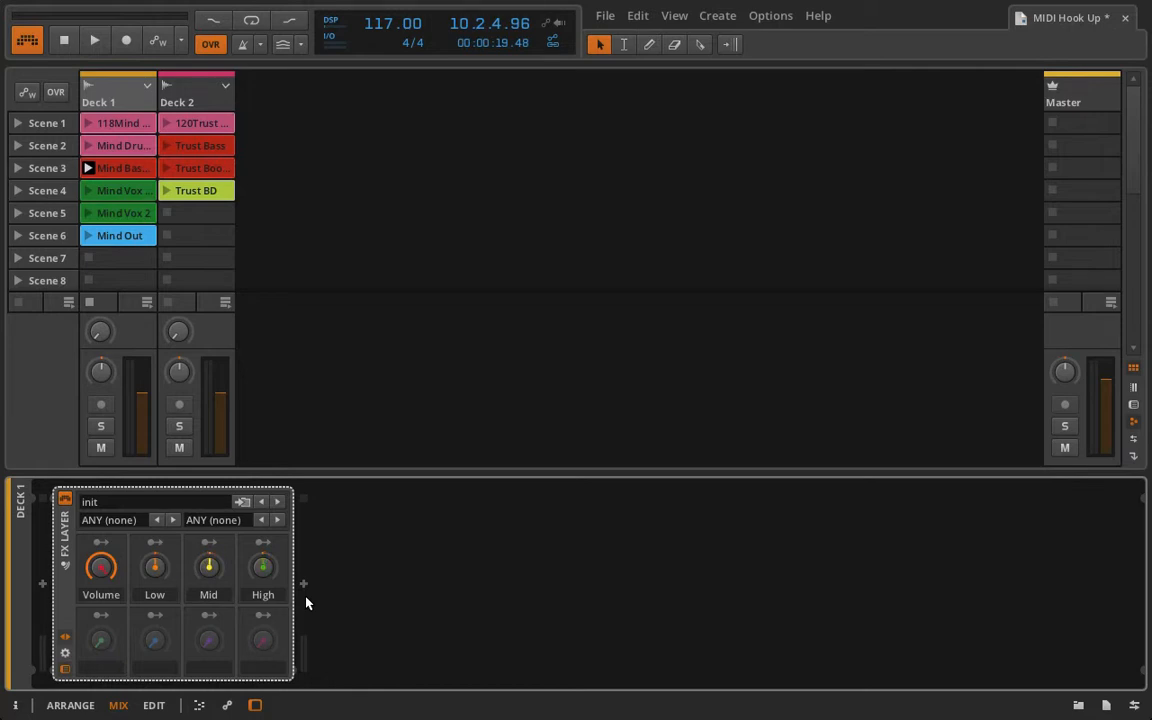
pyautogui.press('space')
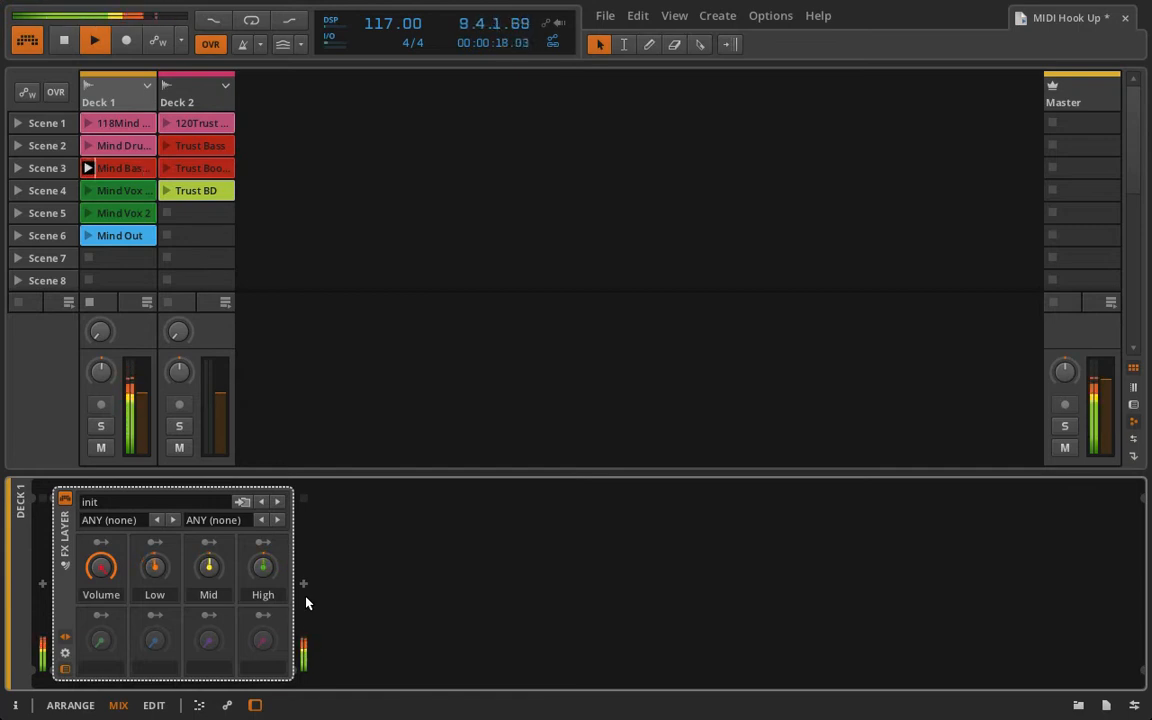
pyautogui.press('space')
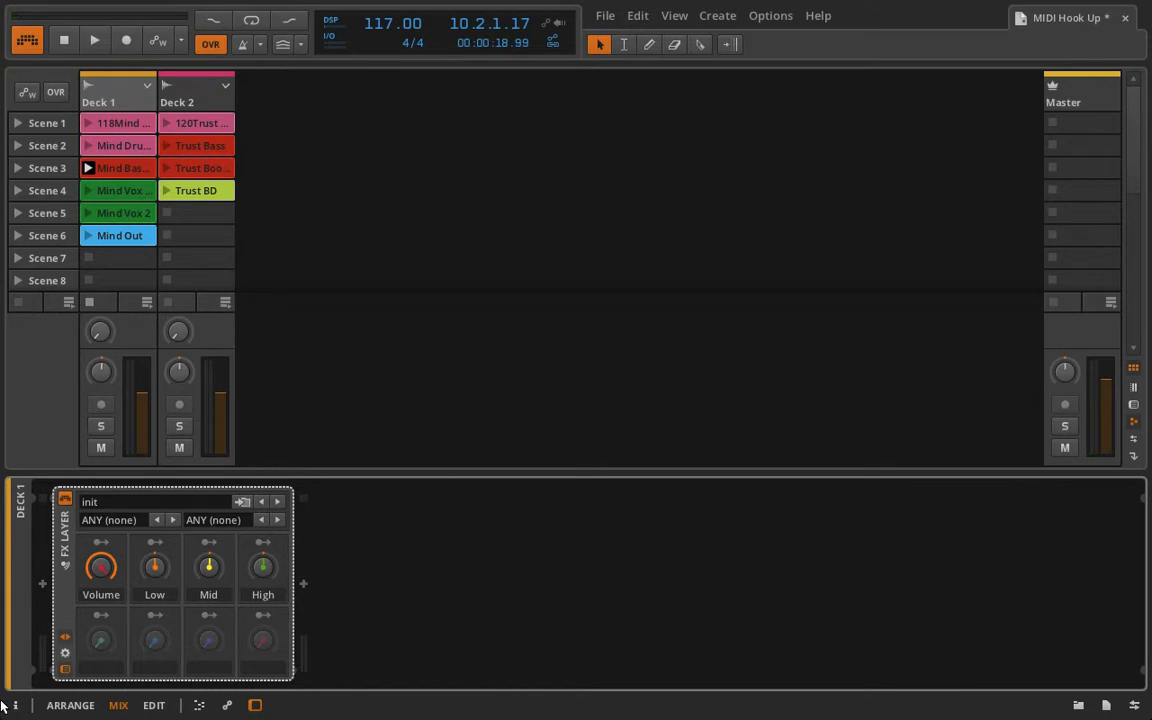
# - Unfold the FX Layer, then enable and expand its Filter device
pyautogui.click(64, 556)
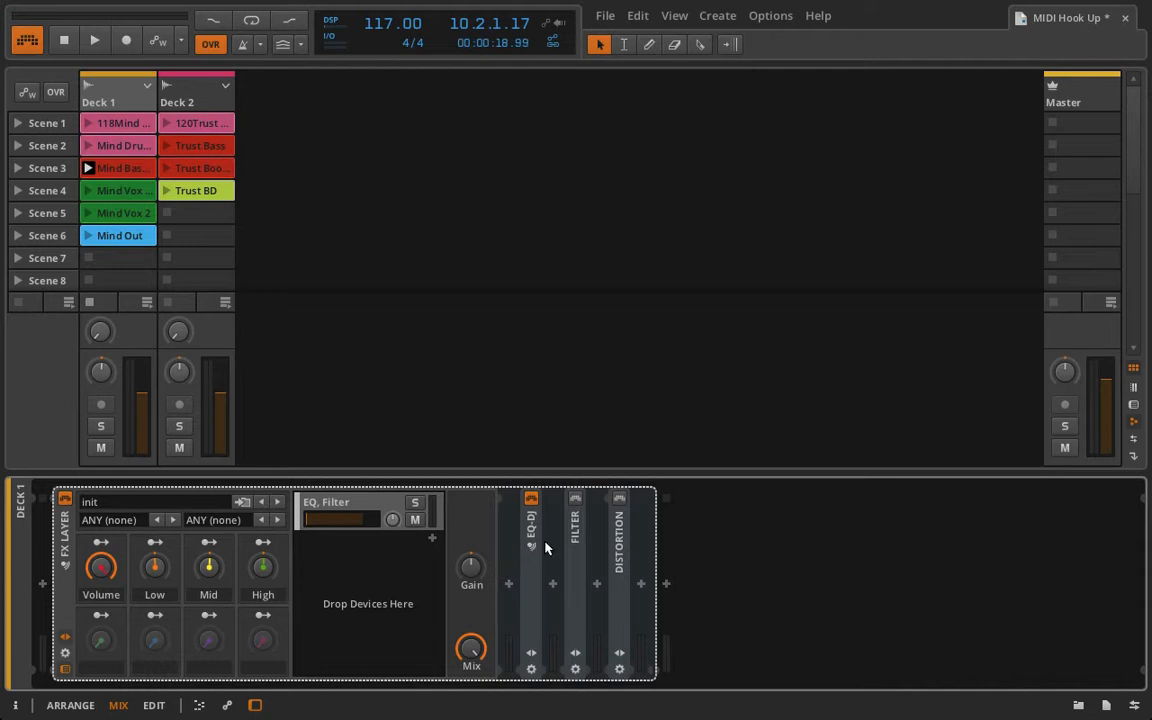
pyautogui.click(575, 500)
pyautogui.doubleClick(577, 545)
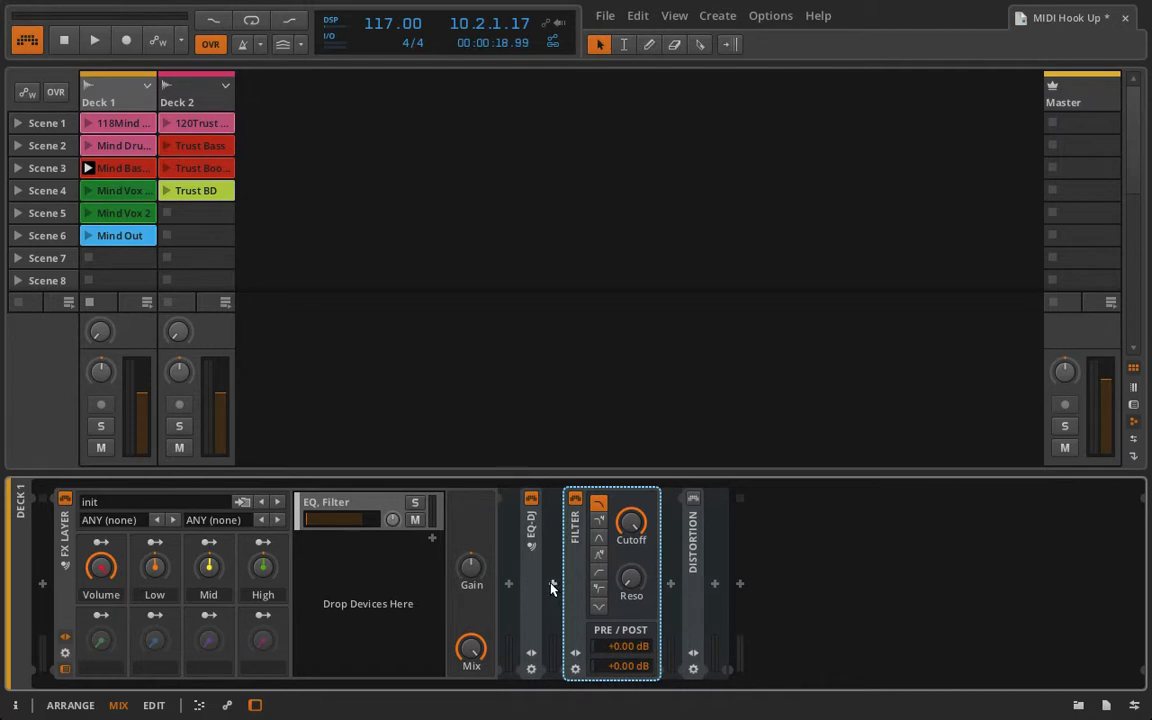
# - Play Deck 1's Scene 4 vocal clip while moving the Filter cutoff, and stop playback
pyautogui.click(89, 193)
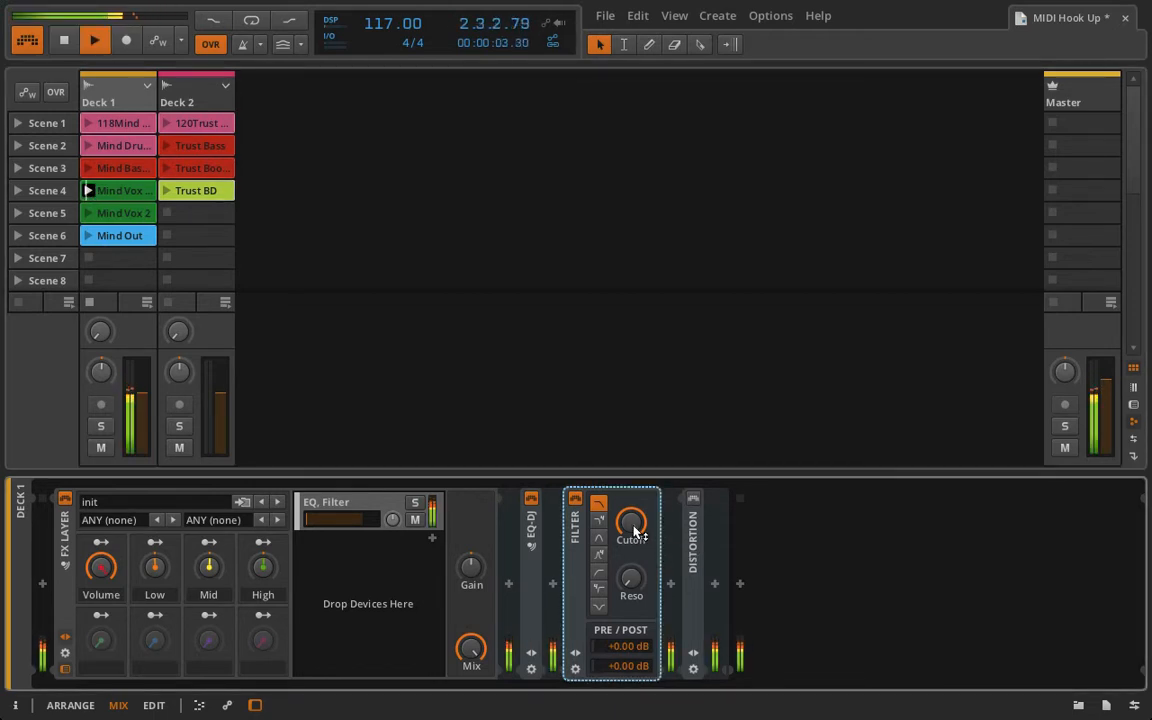
pyautogui.moveTo(634, 531)
pyautogui.mouseDown()
pyautogui.moveTo(634, 572)
pyautogui.moveTo(634, 533)
pyautogui.mouseUp()
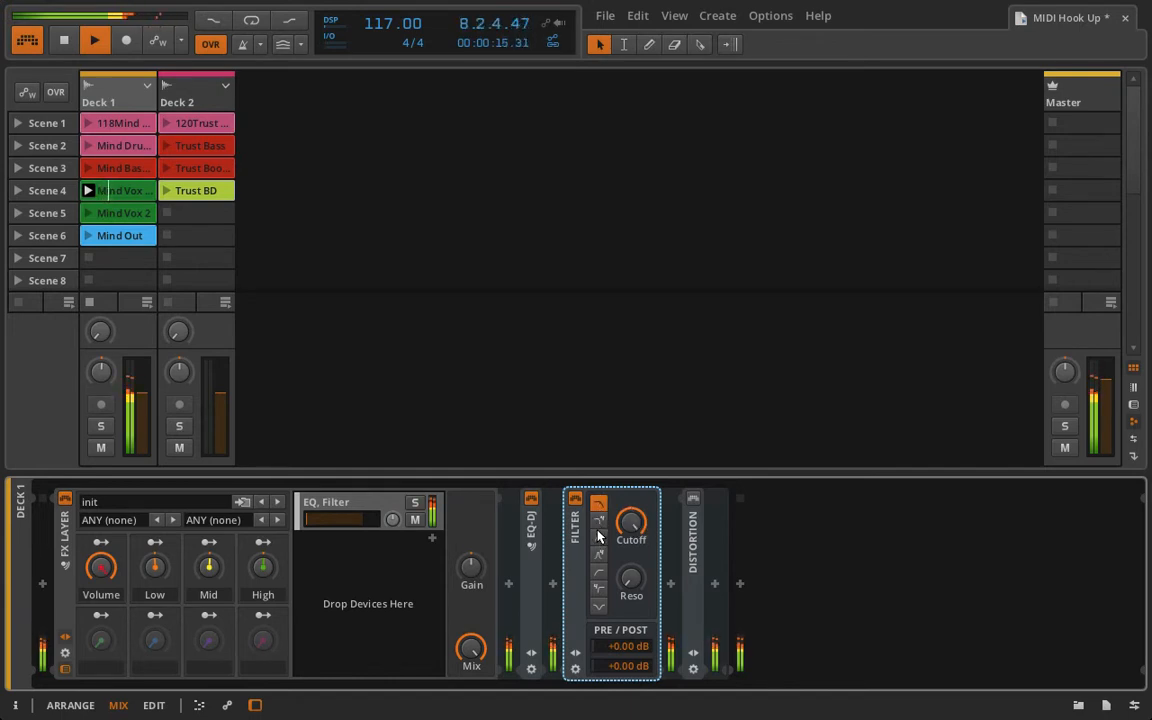
pyautogui.press('space')
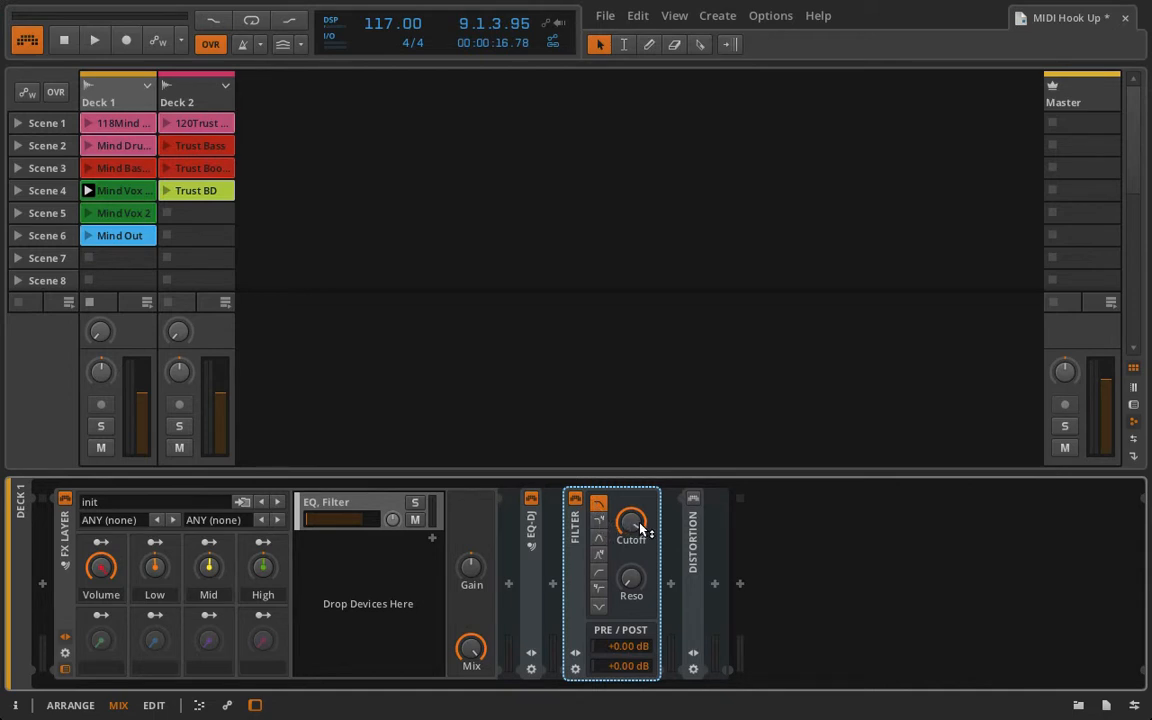
# - Sweep the Filter's cutoff at a raised resonance during playback to audition the resonant sound
pyautogui.moveTo(640, 529); pyautogui.dragTo(640, 578)
pyautogui.moveTo(640, 529)
pyautogui.mouseDown()
pyautogui.moveTo(640, 508)
pyautogui.moveTo(640, 529)
pyautogui.mouseUp()
pyautogui.moveTo(633, 524); pyautogui.dragTo(632, 559)
pyautogui.press('space')
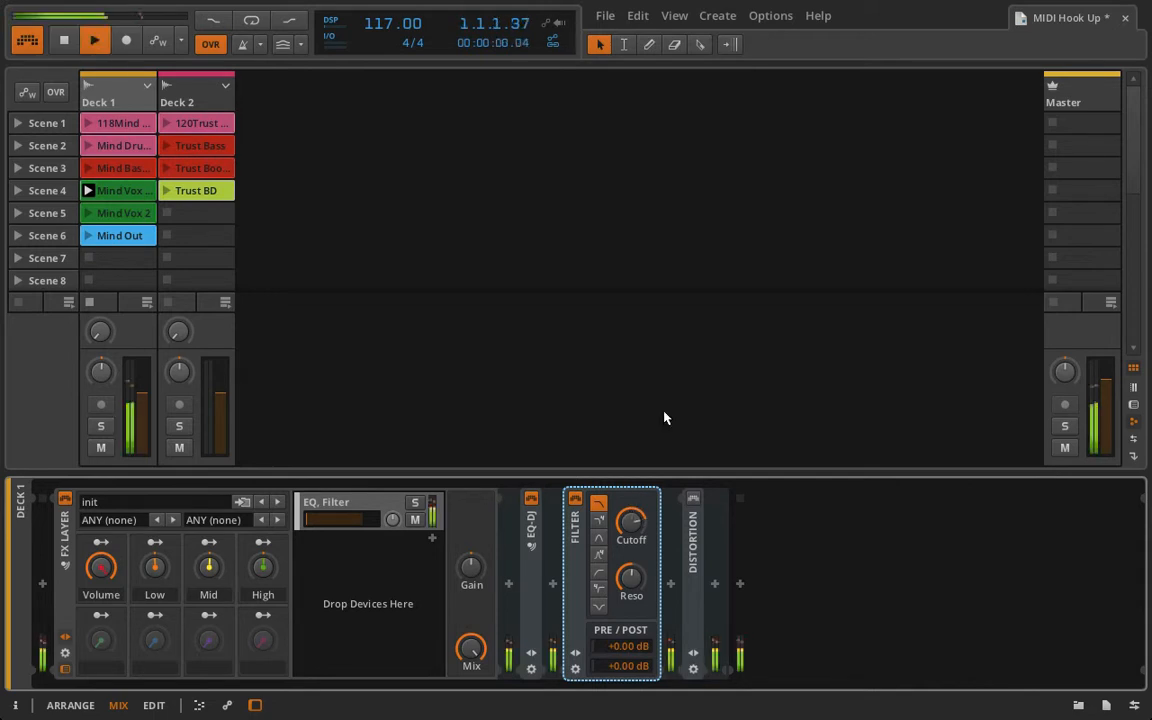
pyautogui.moveTo(631, 577); pyautogui.dragTo(629, 550)
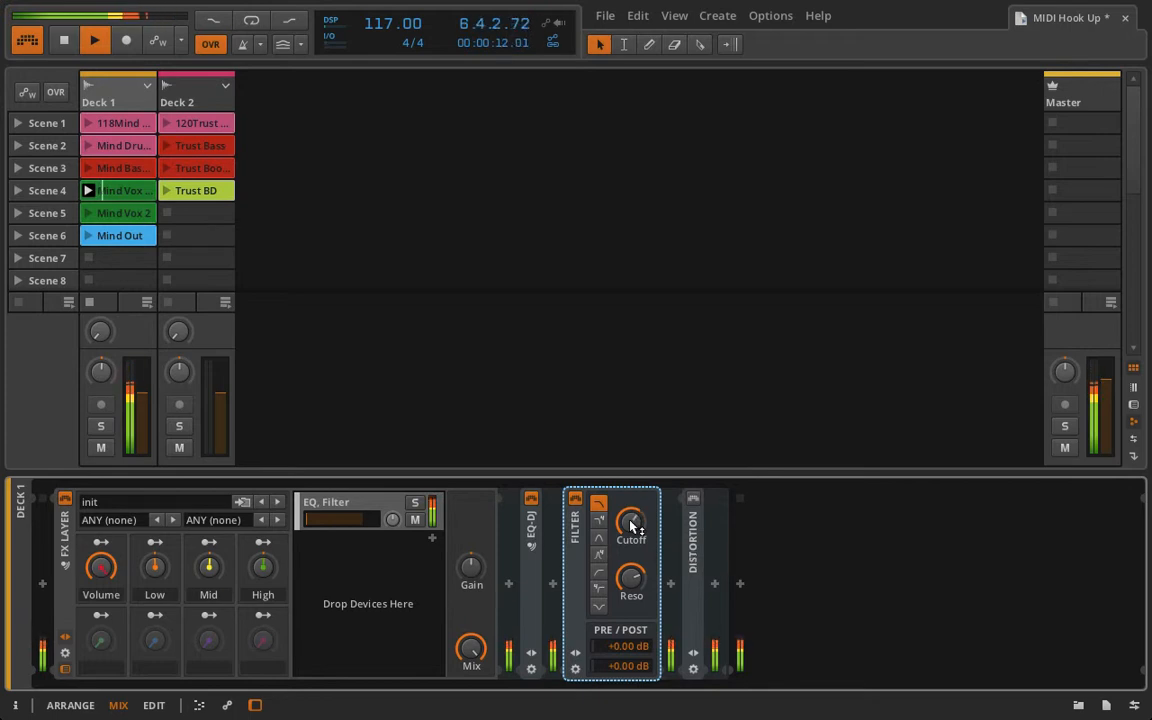
pyautogui.press('space')
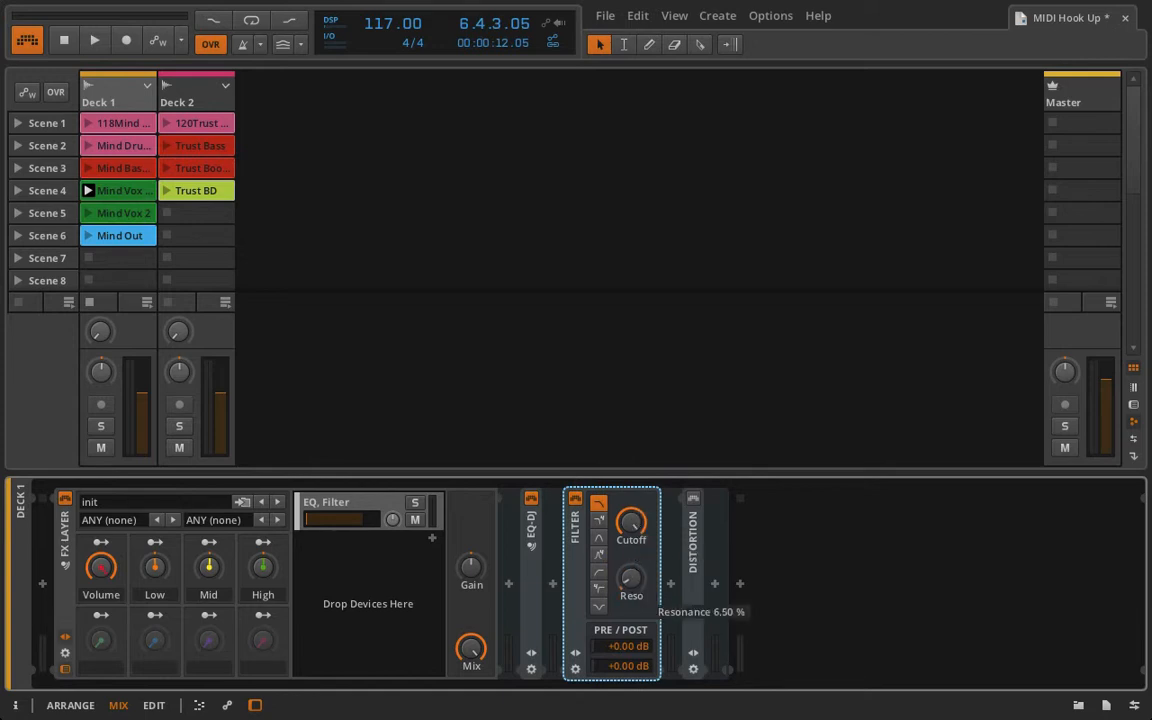
# - Set the Filter's resonance to minimum, lower its cutoff and audition it on Deck 1's Scene 3 bass clip
pyautogui.moveTo(631, 578)
pyautogui.mouseDown()
pyautogui.moveTo(631, 560)
pyautogui.moveTo(637, 588)
pyautogui.mouseUp()
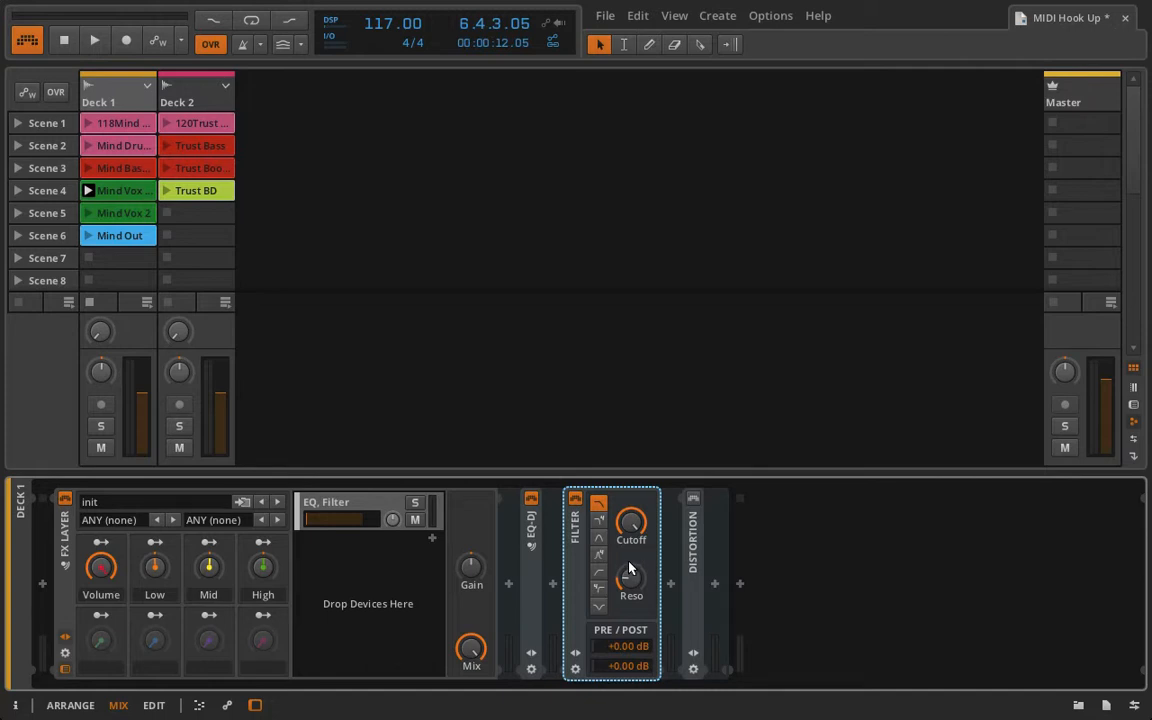
pyautogui.moveTo(633, 580); pyautogui.dragTo(633, 622)
pyautogui.moveTo(635, 533); pyautogui.dragTo(635, 582)
pyautogui.press('space')
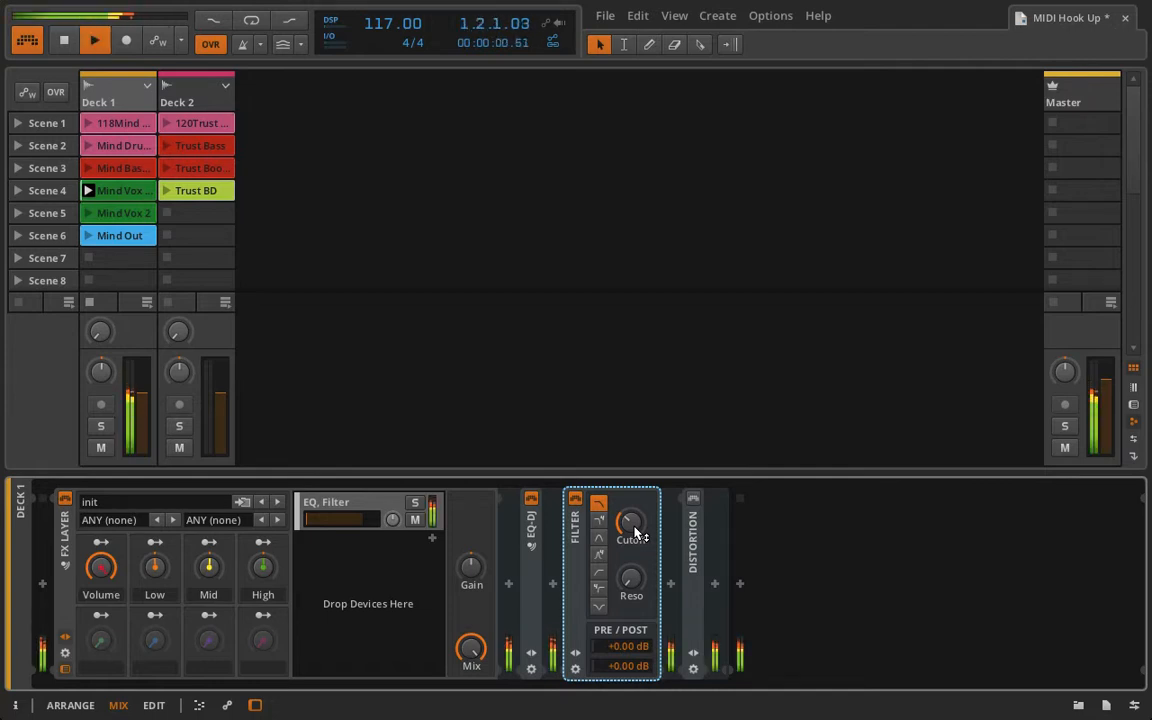
pyautogui.click(88, 168)
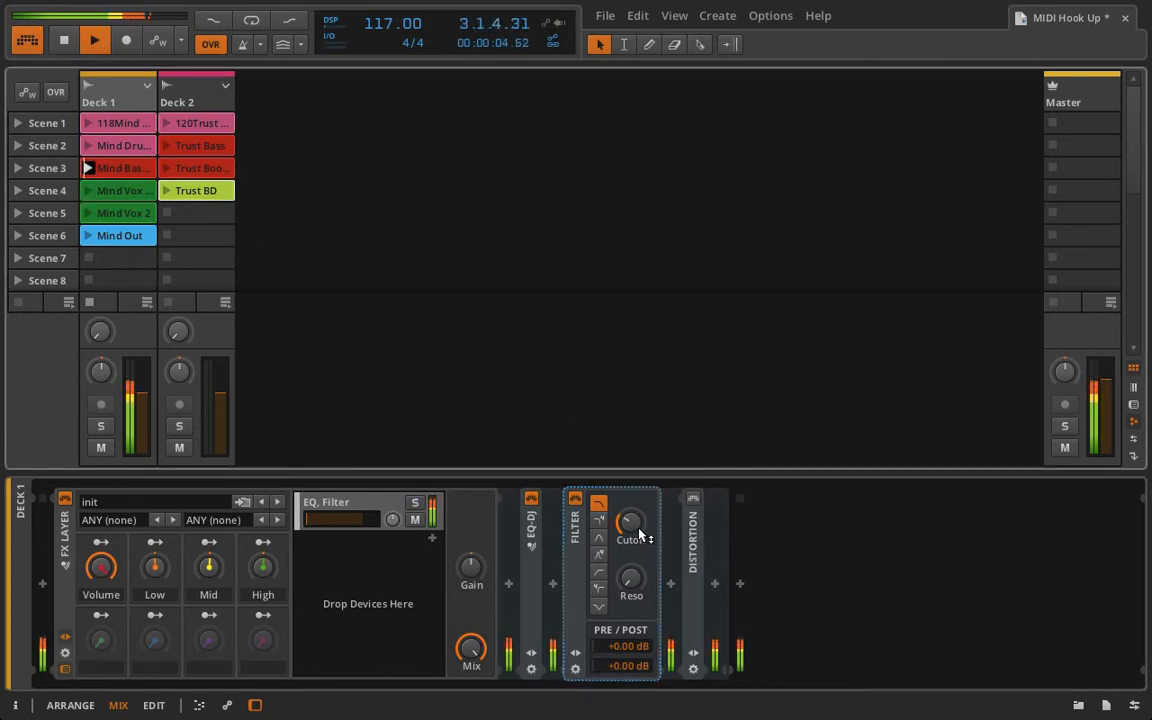
pyautogui.moveTo(637, 530)
pyautogui.mouseDown()
pyautogui.moveTo(637, 547)
pyautogui.moveTo(635, 533)
pyautogui.mouseUp()
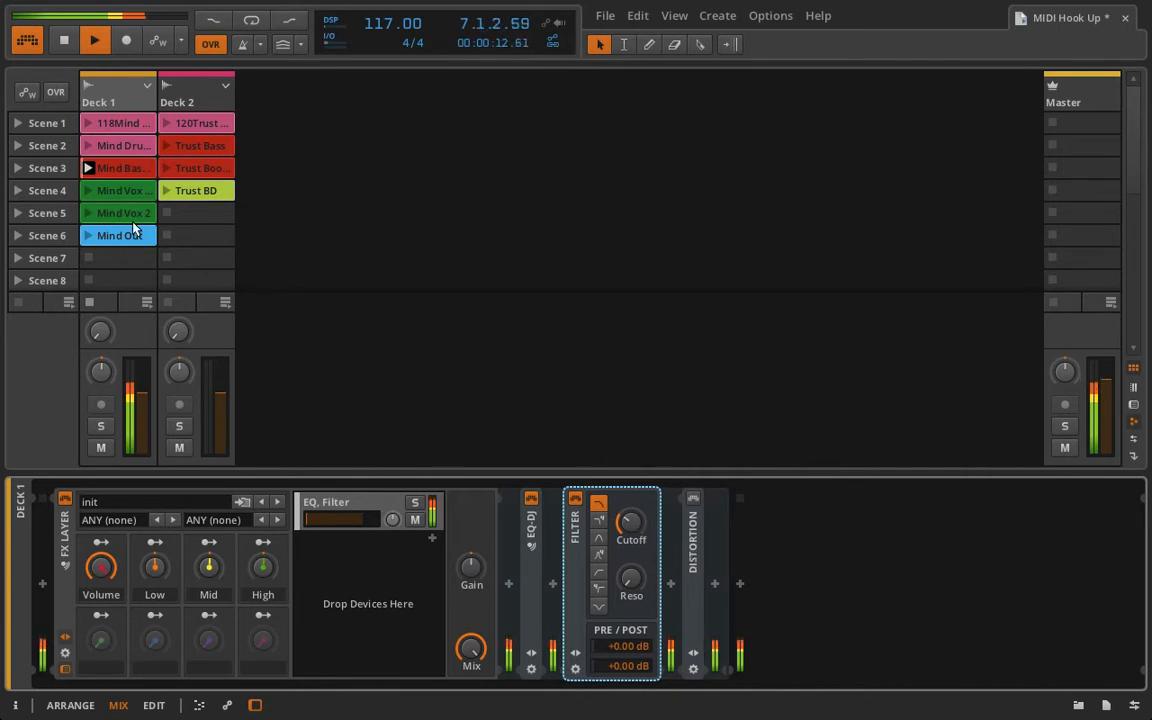
pyautogui.press('space')
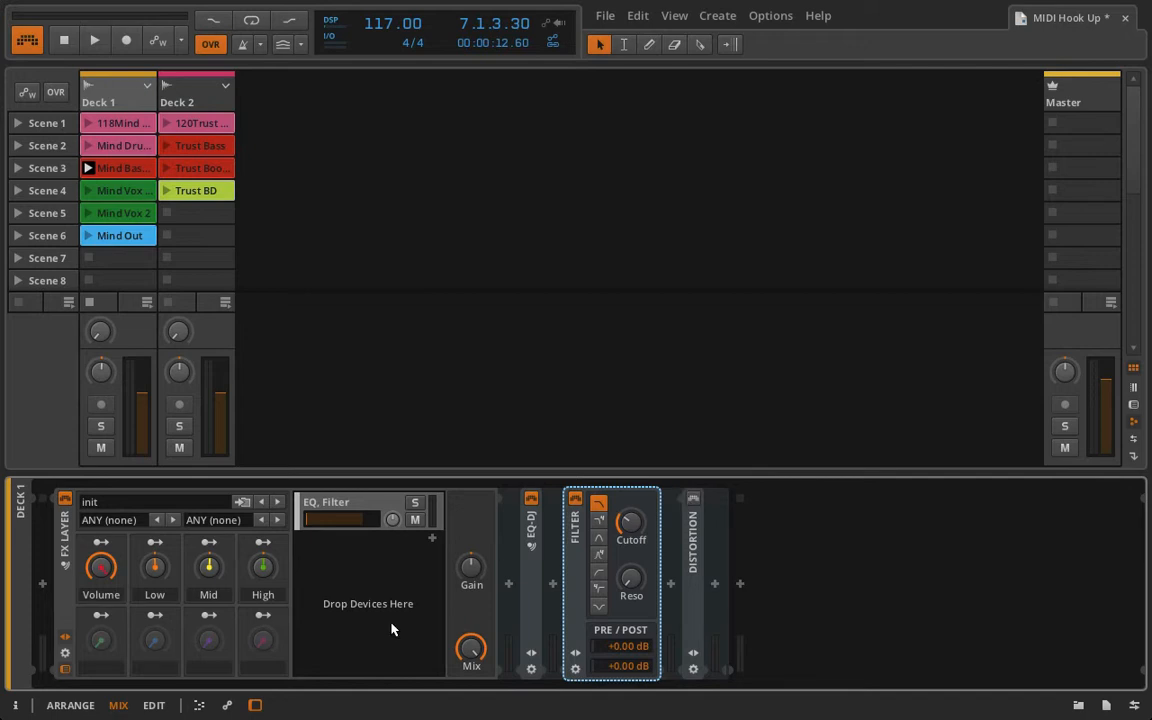
# - Map the FX Layer's fifth macro to the Filter's cutoff and turn the macro to try it
pyautogui.click(100, 617)
pyautogui.moveTo(625, 528); pyautogui.dragTo(625, 471)
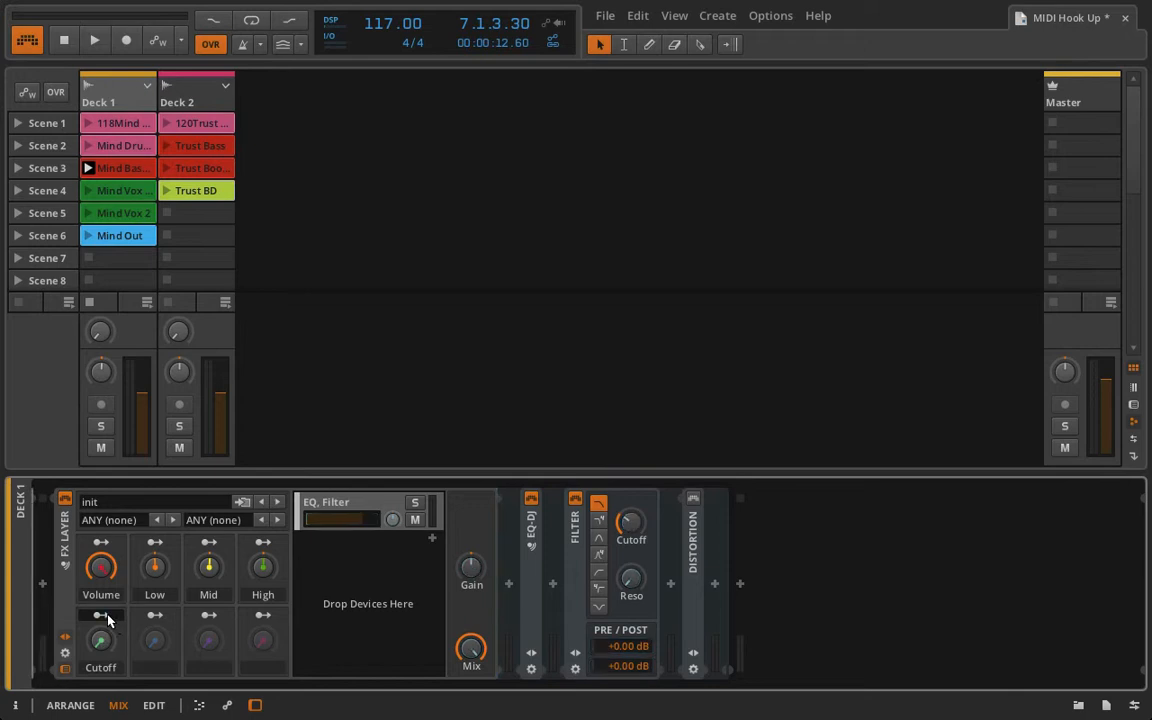
pyautogui.moveTo(100, 640); pyautogui.dragTo(100, 617)
pyautogui.moveTo(113, 640); pyautogui.dragTo(113, 646)
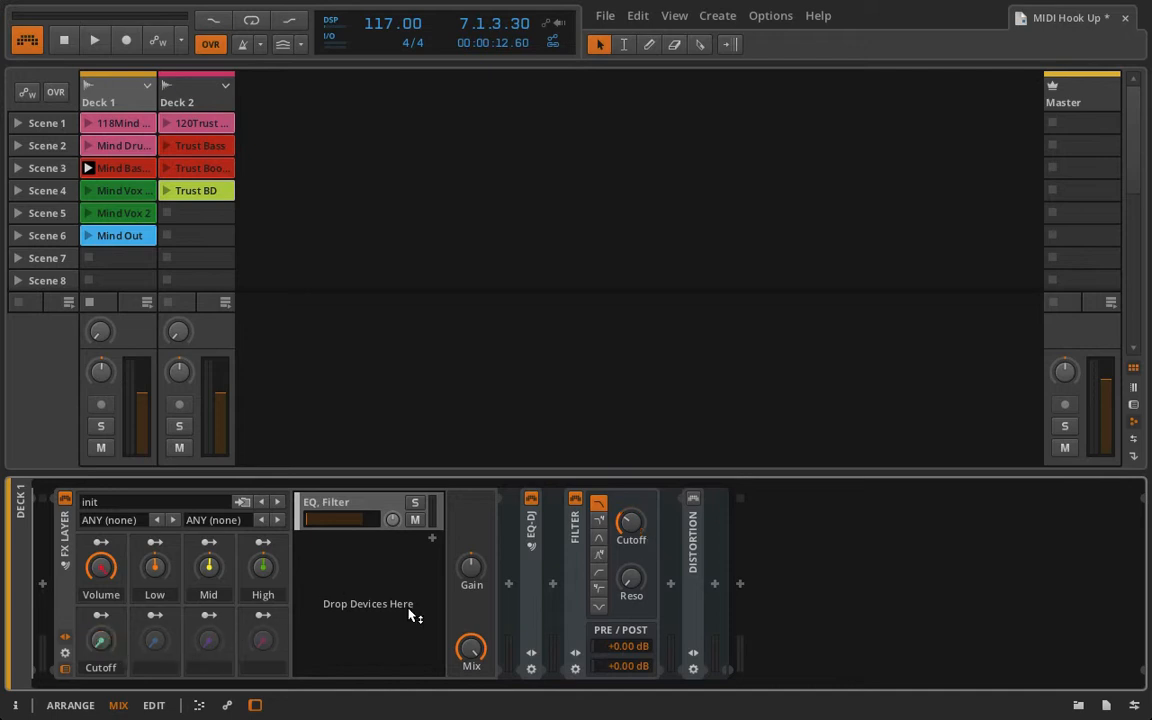
# - Redo the fifth macro's modulation amount on the Filter cutoff and turn the macro up to full
pyautogui.rightClick(630, 522)
pyautogui.click(665, 627)
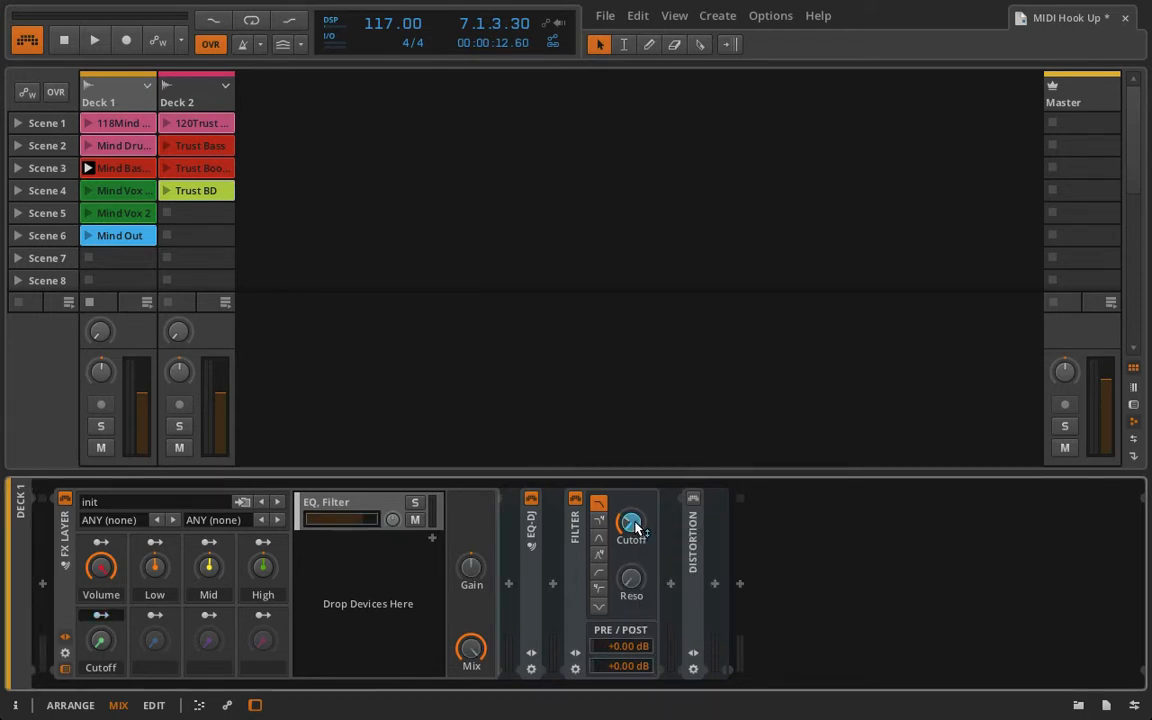
pyautogui.moveTo(634, 524); pyautogui.dragTo(634, 547)
pyautogui.moveTo(100, 640); pyautogui.dragTo(102, 640)
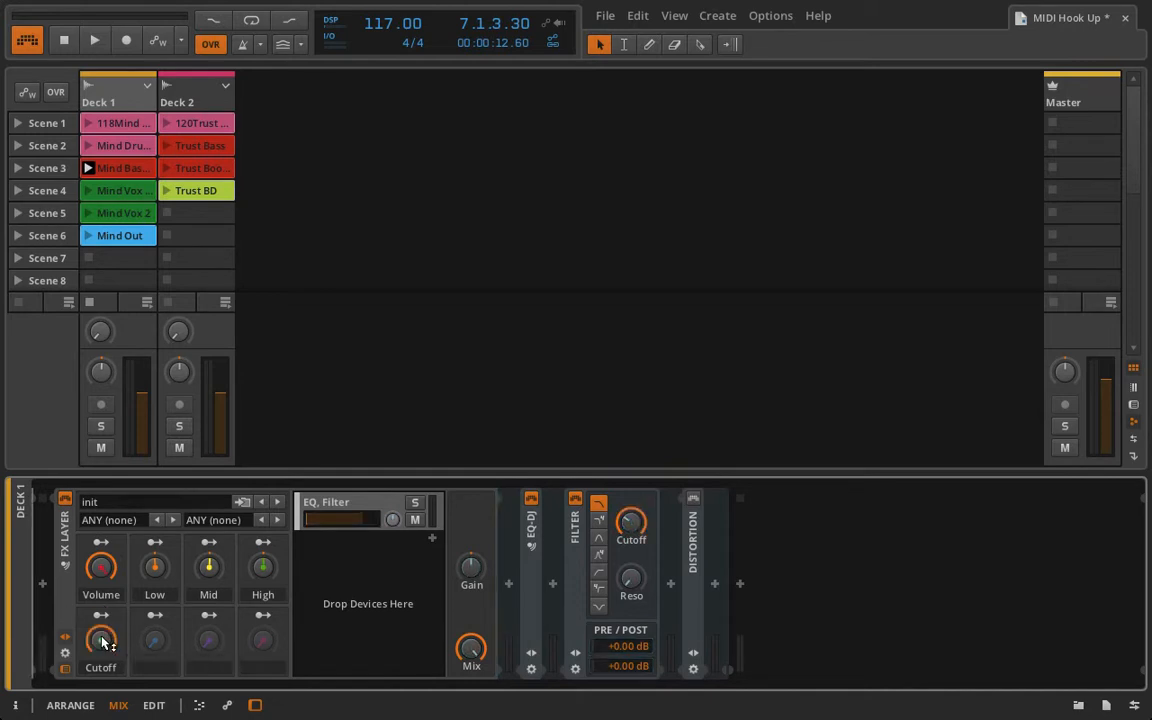
# - Play Deck 1 to audition the Cutoff macro, stop playback and raise the Filter's resonance slightly
pyautogui.press('space')
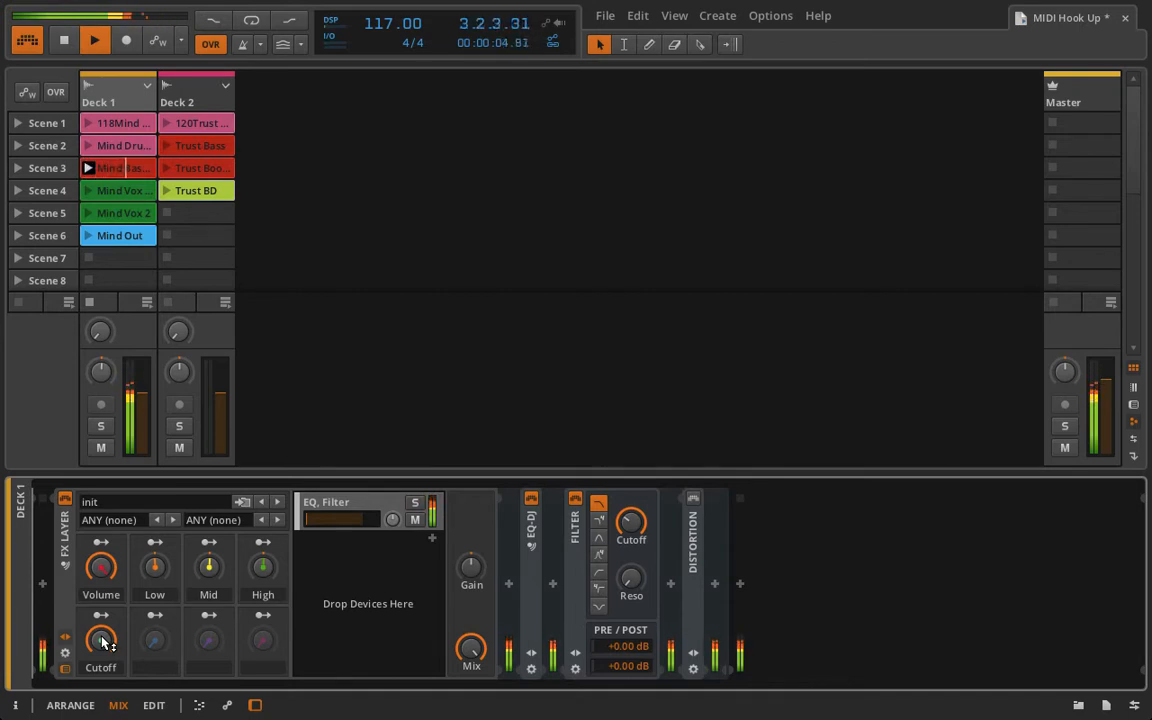
pyautogui.moveTo(102, 640)
pyautogui.mouseDown()
pyautogui.moveTo(102, 605)
pyautogui.moveTo(102, 658)
pyautogui.moveTo(104, 643)
pyautogui.mouseUp()
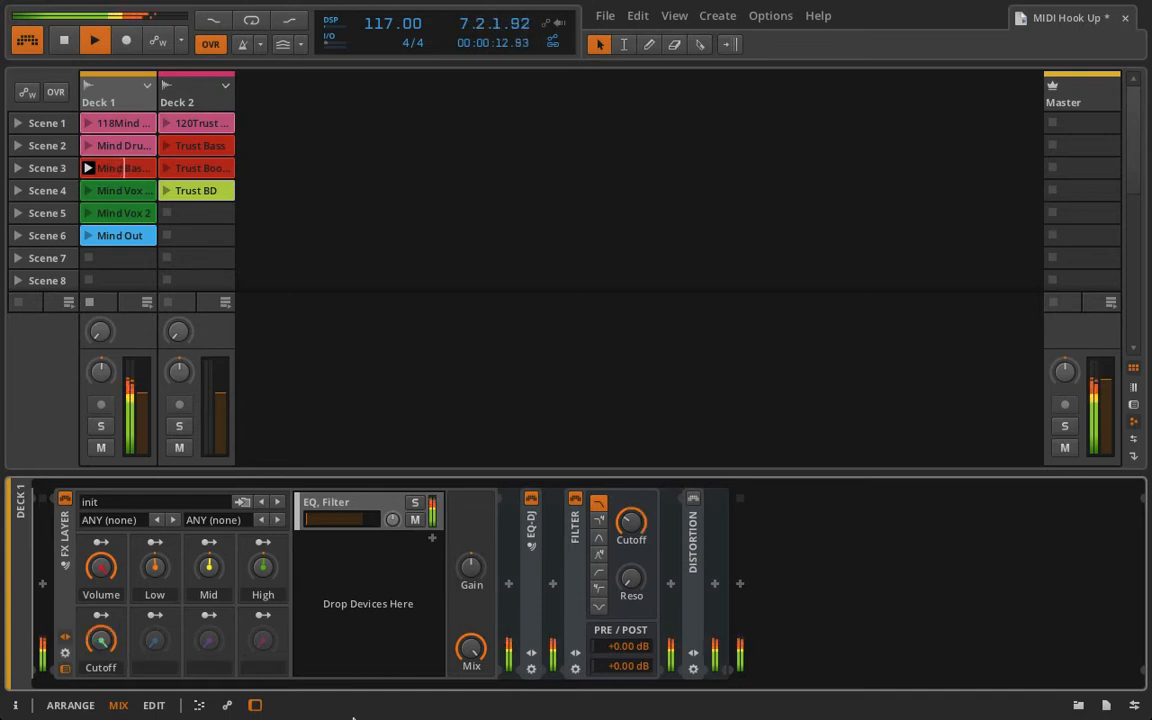
pyautogui.press('space')
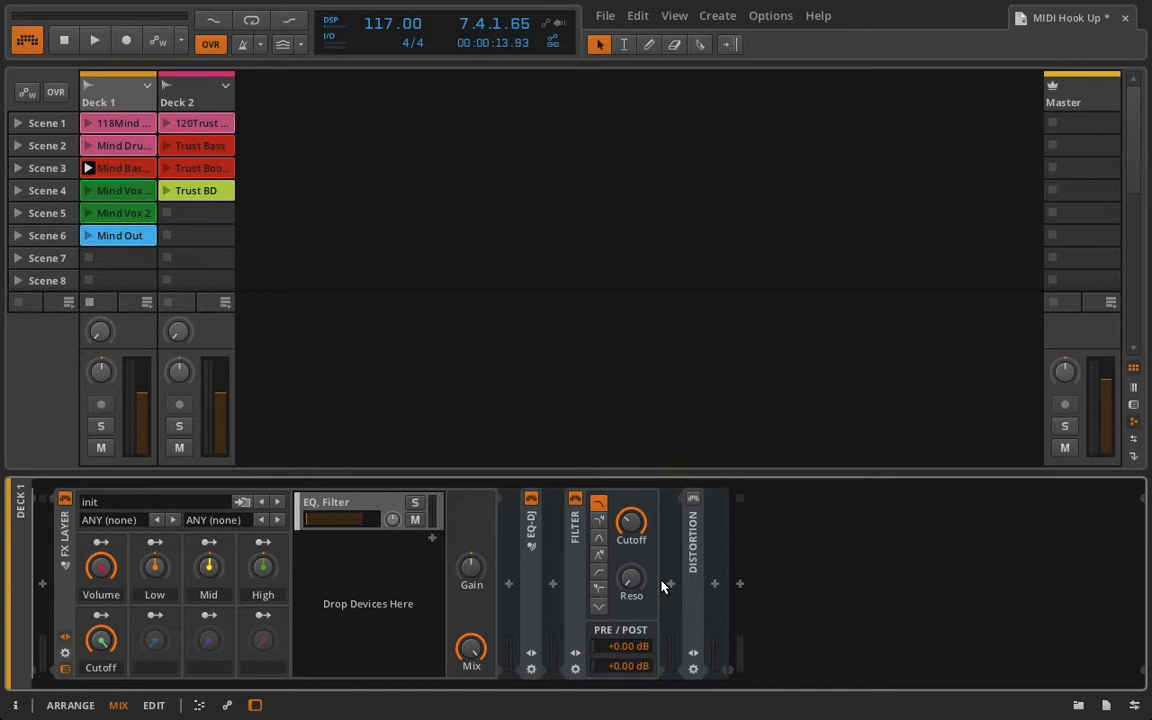
pyautogui.moveTo(630, 581)
pyautogui.mouseDown()
pyautogui.moveTo(630, 568)
pyautogui.moveTo(633, 585)
pyautogui.mouseUp()
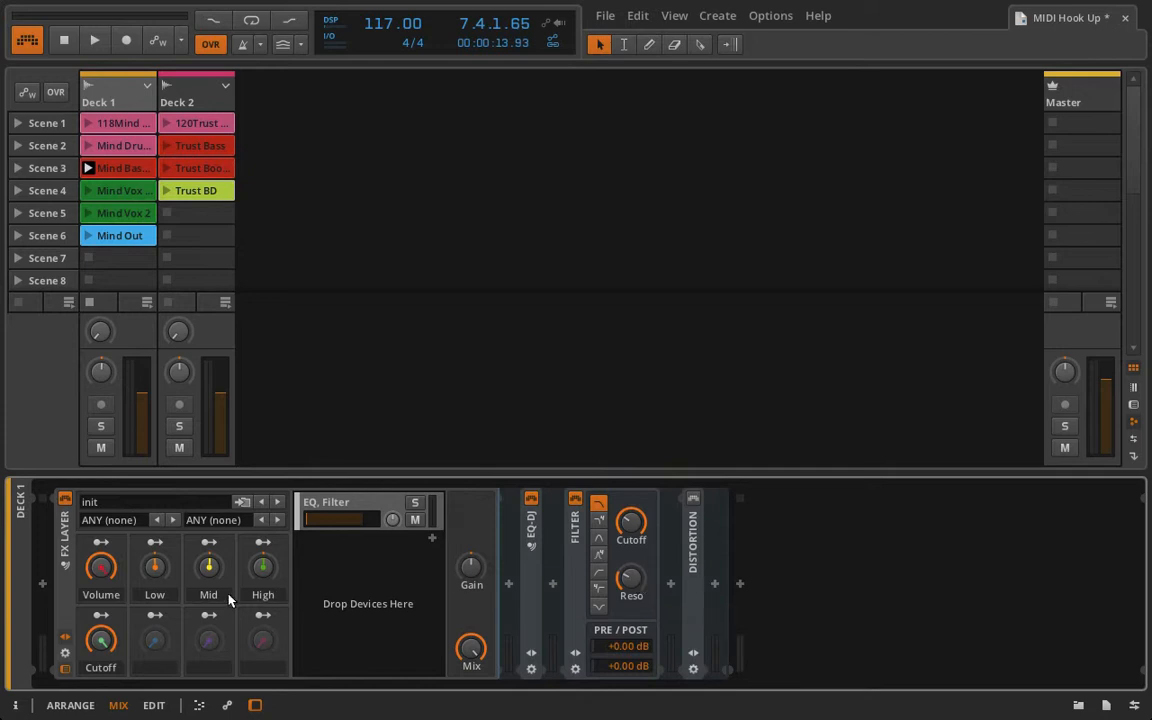
# - Map the Cutoff macro to the Filter's resonance with a modulation amount of -0.32 and turn the macro to try it
pyautogui.click(101, 615)
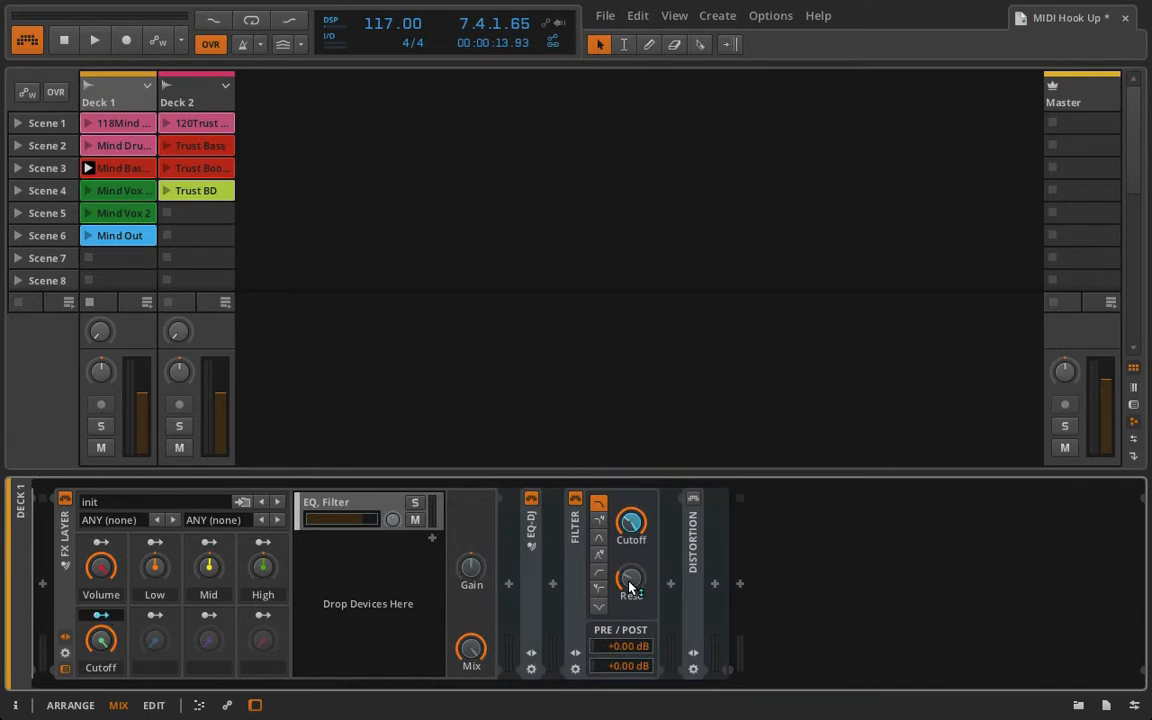
pyautogui.moveTo(630, 588); pyautogui.dragTo(630, 607)
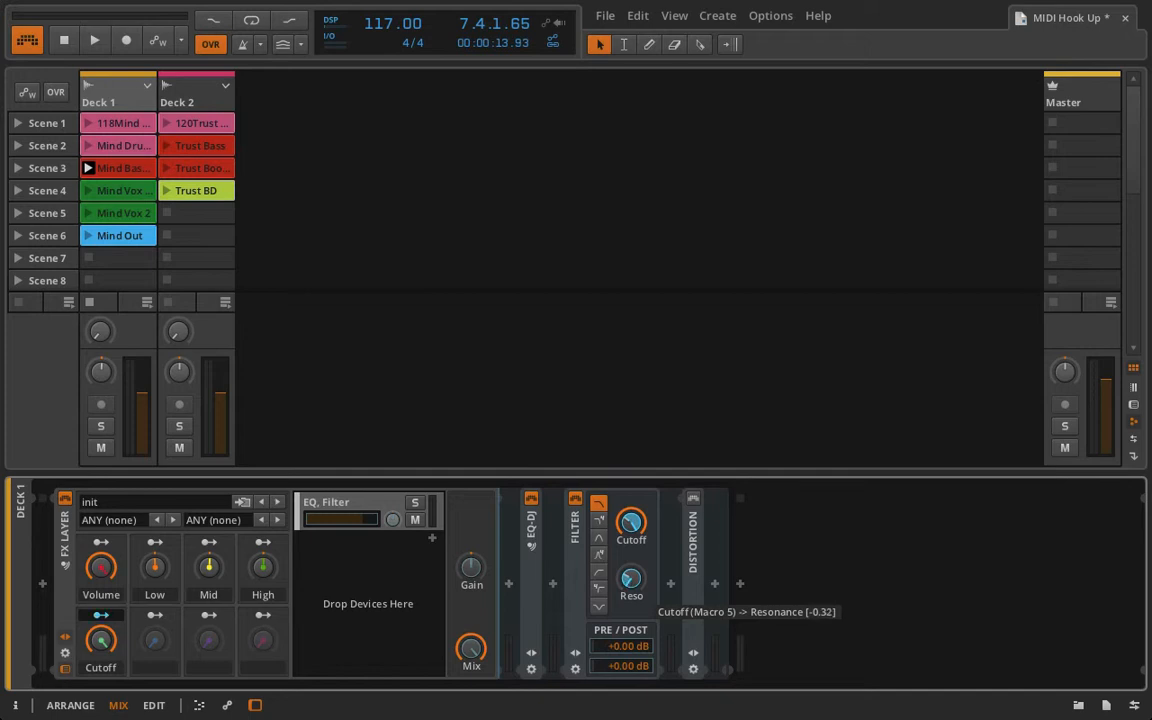
pyautogui.click(97, 617)
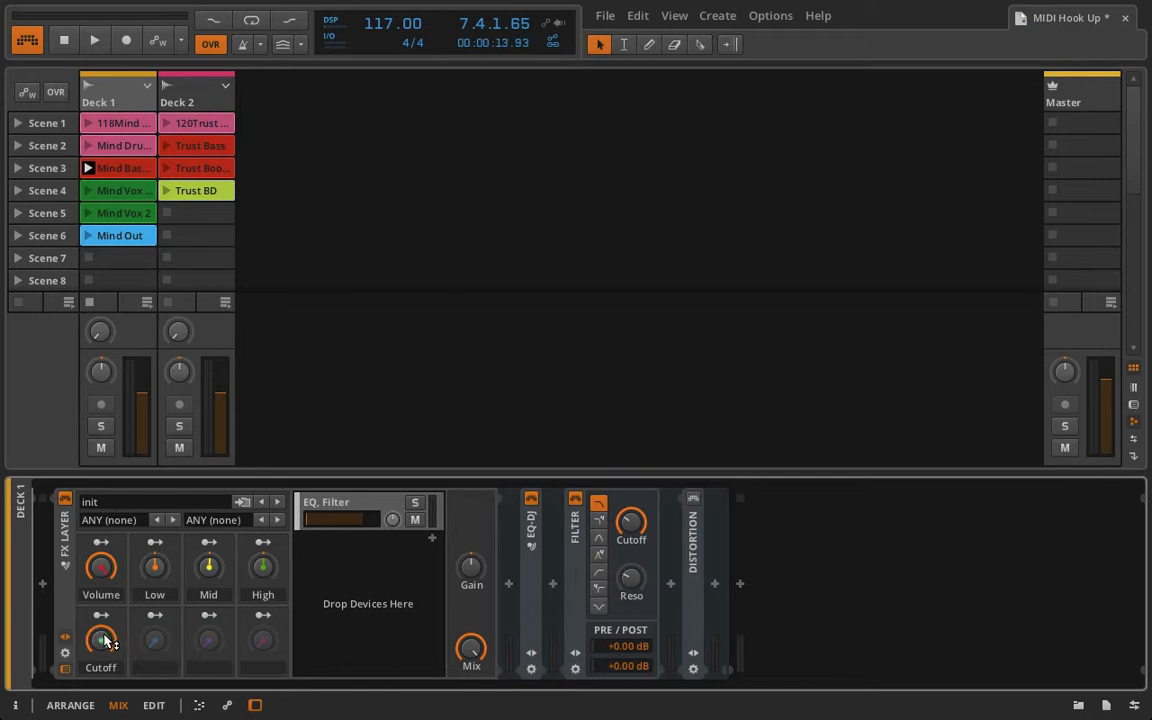
pyautogui.moveTo(104, 640)
pyautogui.mouseDown()
pyautogui.moveTo(104, 625)
pyautogui.moveTo(104, 685)
pyautogui.moveTo(104, 625)
pyautogui.moveTo(106, 641)
pyautogui.mouseUp()
pyautogui.moveTo(106, 641)
pyautogui.mouseDown()
pyautogui.moveTo(106, 705)
pyautogui.moveTo(106, 636)
pyautogui.mouseUp()
# - Launch Deck 1's Scene 5 vocal clip, sweep the Cutoff macro to audition it, and stop playback
pyautogui.click(88, 213)
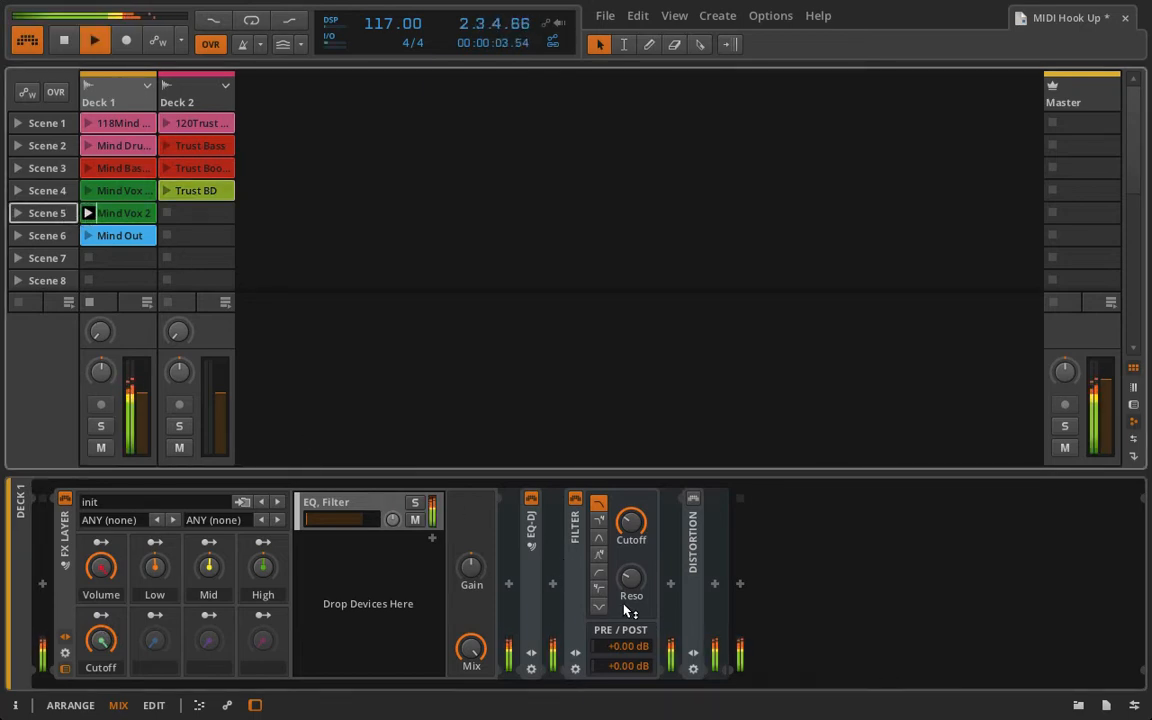
pyautogui.moveTo(96, 632)
pyautogui.mouseDown()
pyautogui.moveTo(96, 702)
pyautogui.moveTo(96, 640)
pyautogui.mouseUp()
pyautogui.press('space')
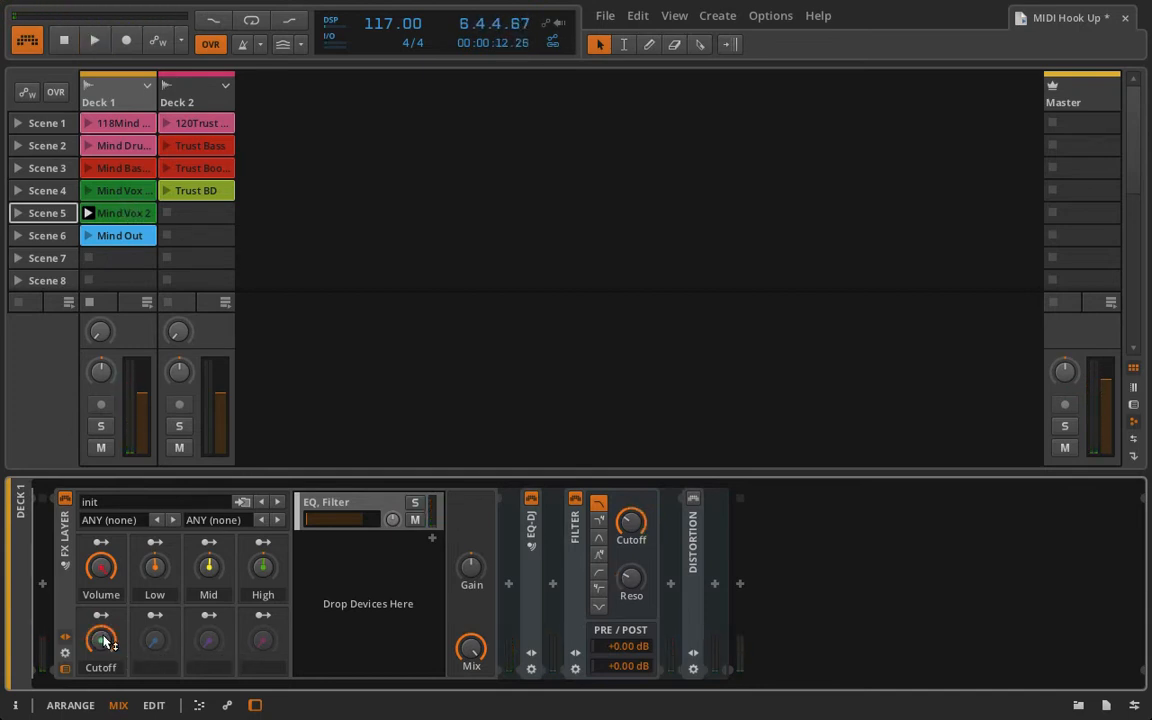
# - Clear the Cutoff macro's modulation from the Filter's resonance and raise the base resonance to around its middle
pyautogui.rightClick(630, 580)
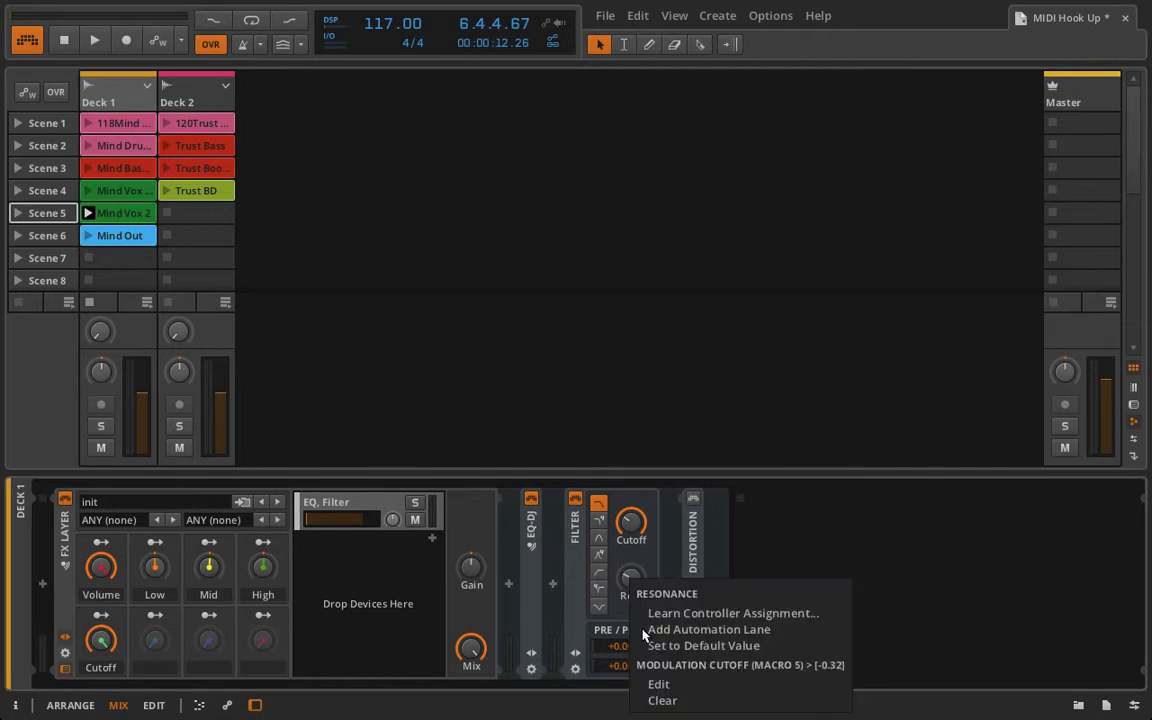
pyautogui.click(660, 700)
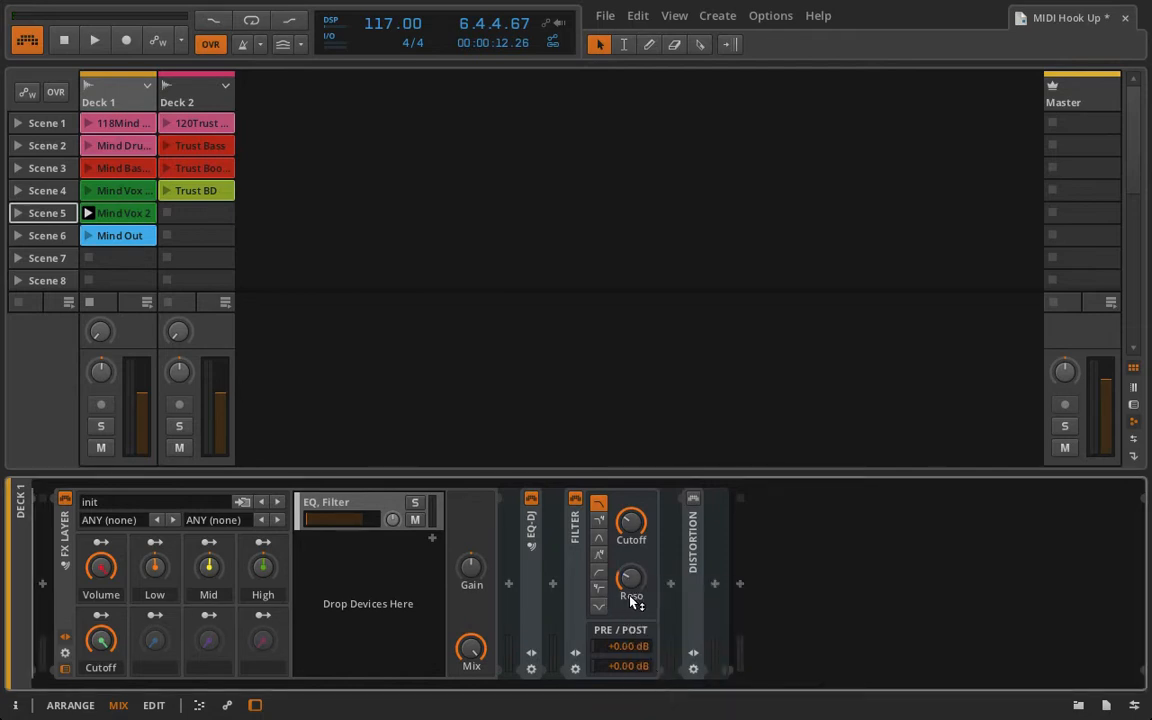
pyautogui.moveTo(635, 579); pyautogui.dragTo(607, 589)
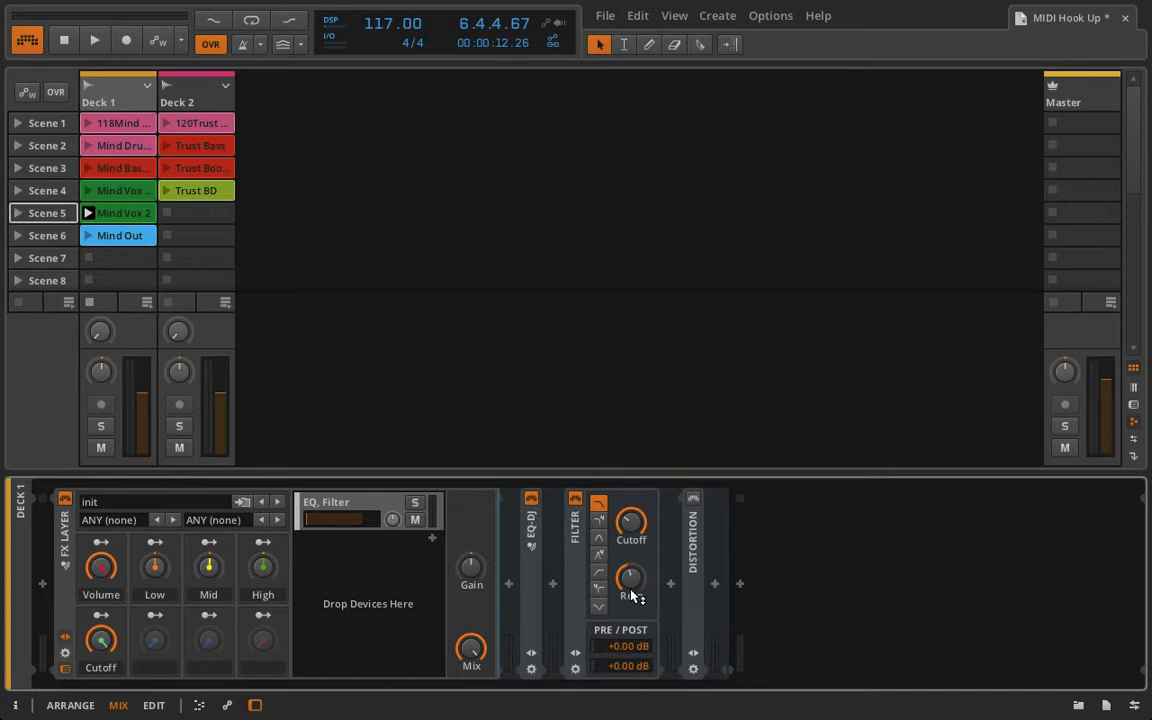
pyautogui.rightClick(624, 585)
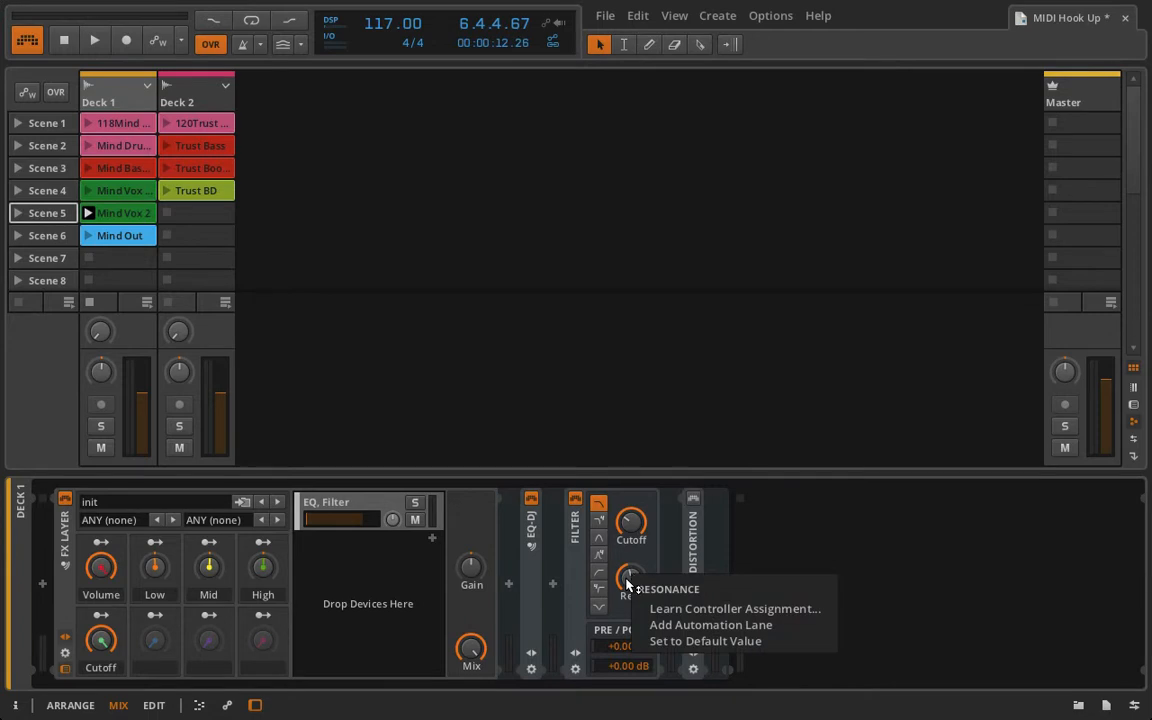
pyautogui.click(619, 581)
# - Map the Cutoff macro to the Filter's resonance again with a negative modulation amount
pyautogui.click(109, 618)
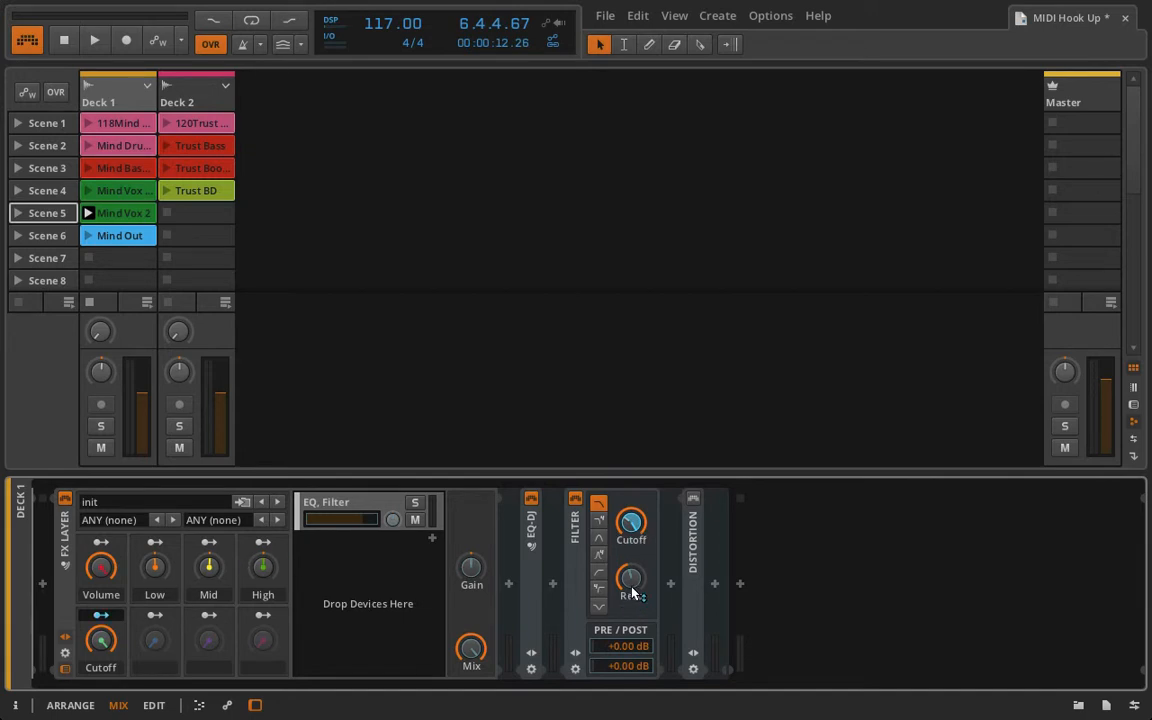
pyautogui.moveTo(631, 578); pyautogui.dragTo(631, 602)
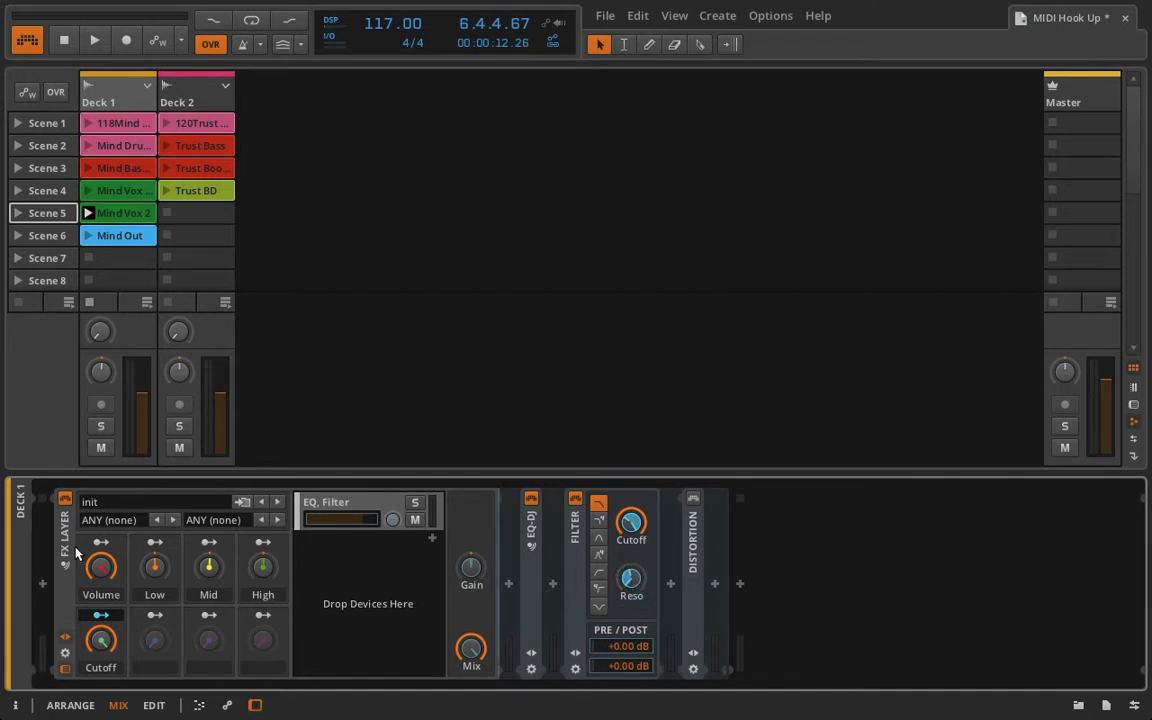
pyautogui.click(100, 615)
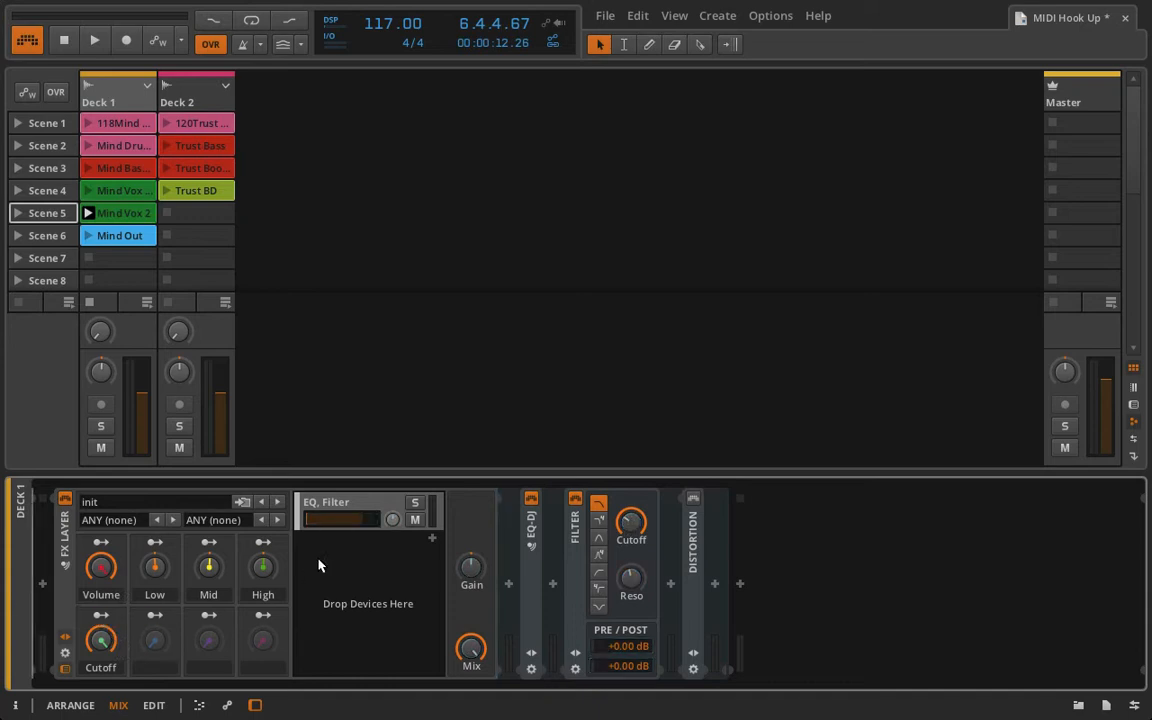
# - Play Deck 1, check the end of the Mind Vox 2 clip, and return to the deck's devices to audition the Cutoff macro
pyautogui.press('space')
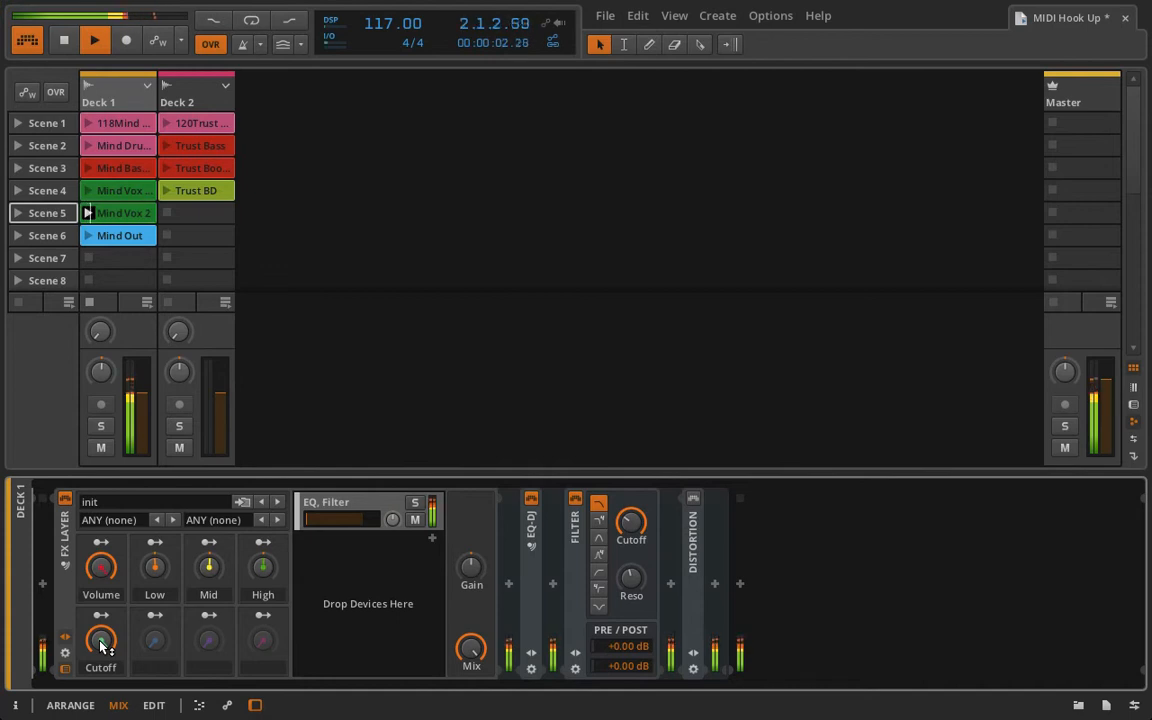
pyautogui.doubleClick(124, 213)
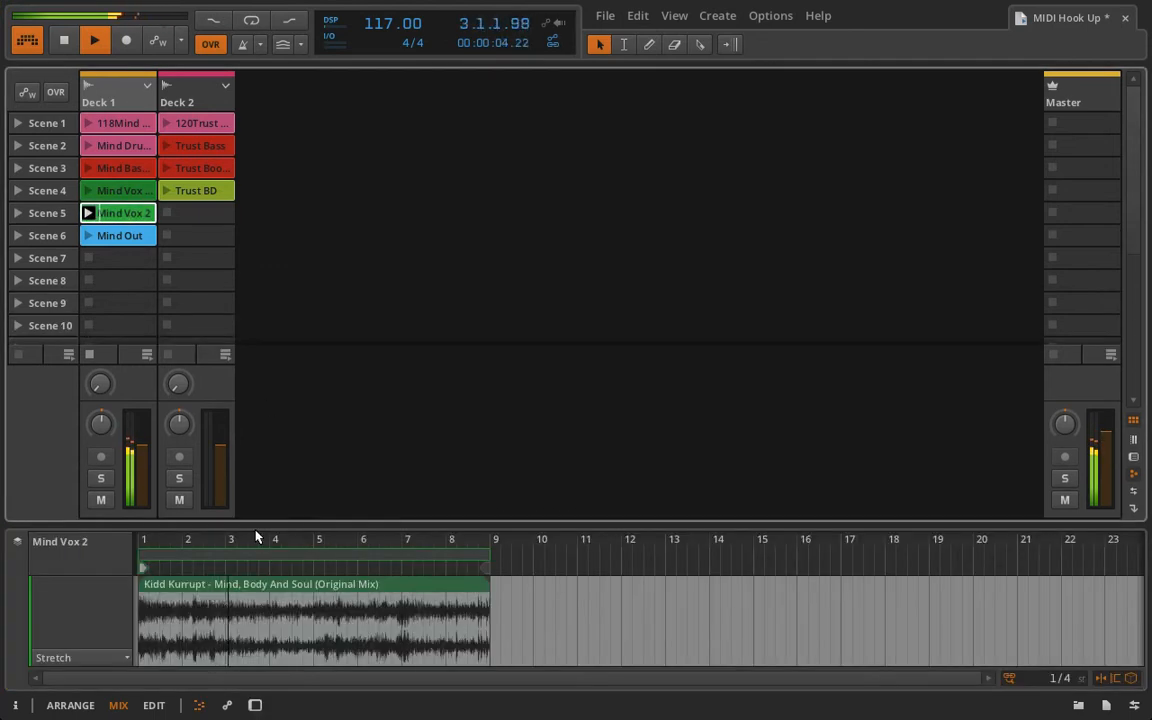
pyautogui.moveTo(476, 545); pyautogui.dragTo(476, 565)
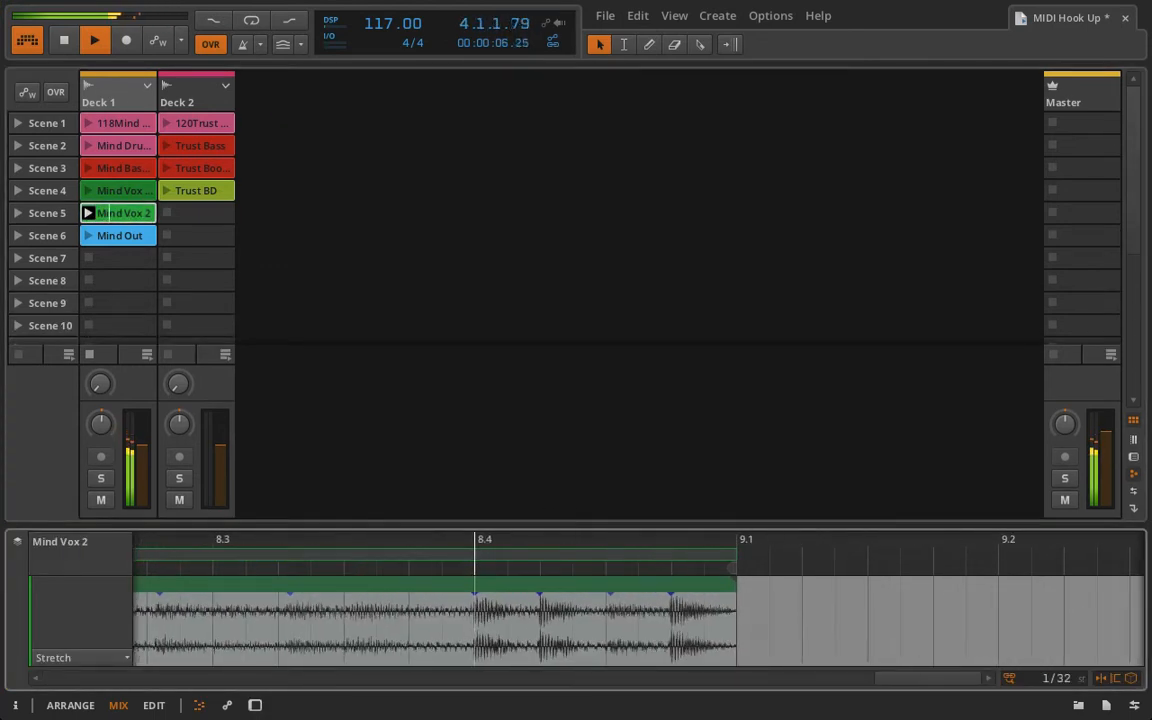
pyautogui.click(113, 105)
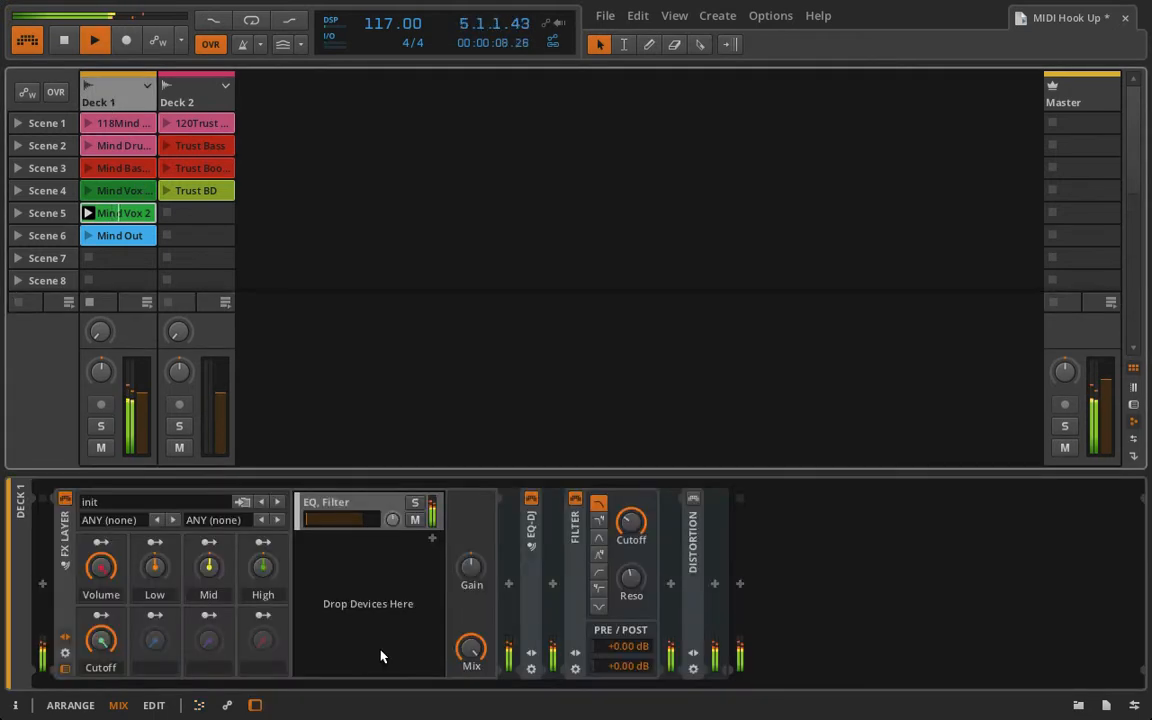
pyautogui.moveTo(102, 637)
pyautogui.mouseDown()
pyautogui.moveTo(102, 686)
pyautogui.moveTo(102, 660)
pyautogui.mouseUp()
pyautogui.press('space')
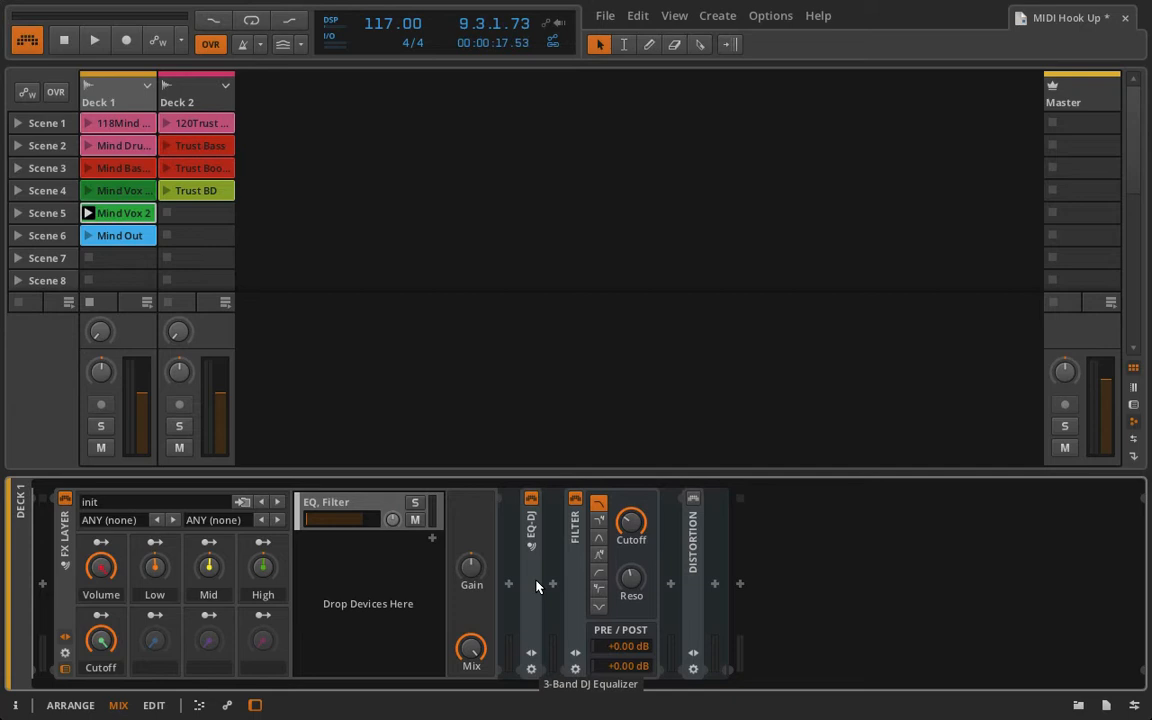
# - Expand and enable the Distortion device, audition its Mix at full during playback, and turn the Mix down low
pyautogui.doubleClick(693, 545)
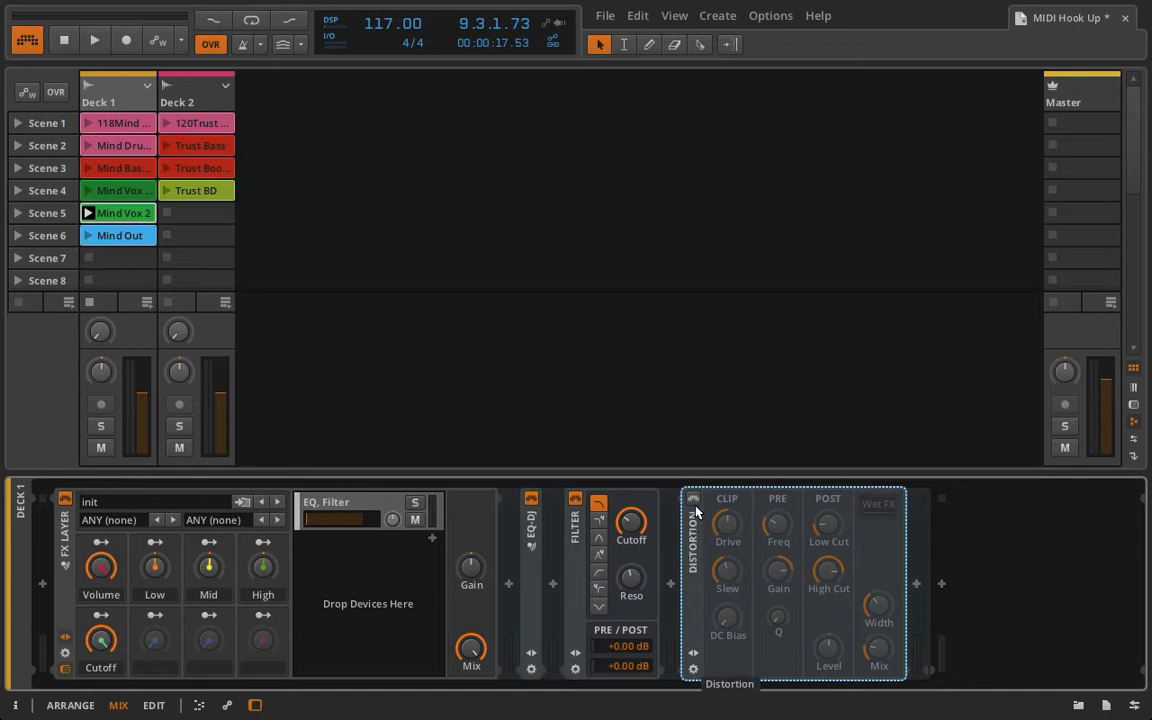
pyautogui.click(691, 657)
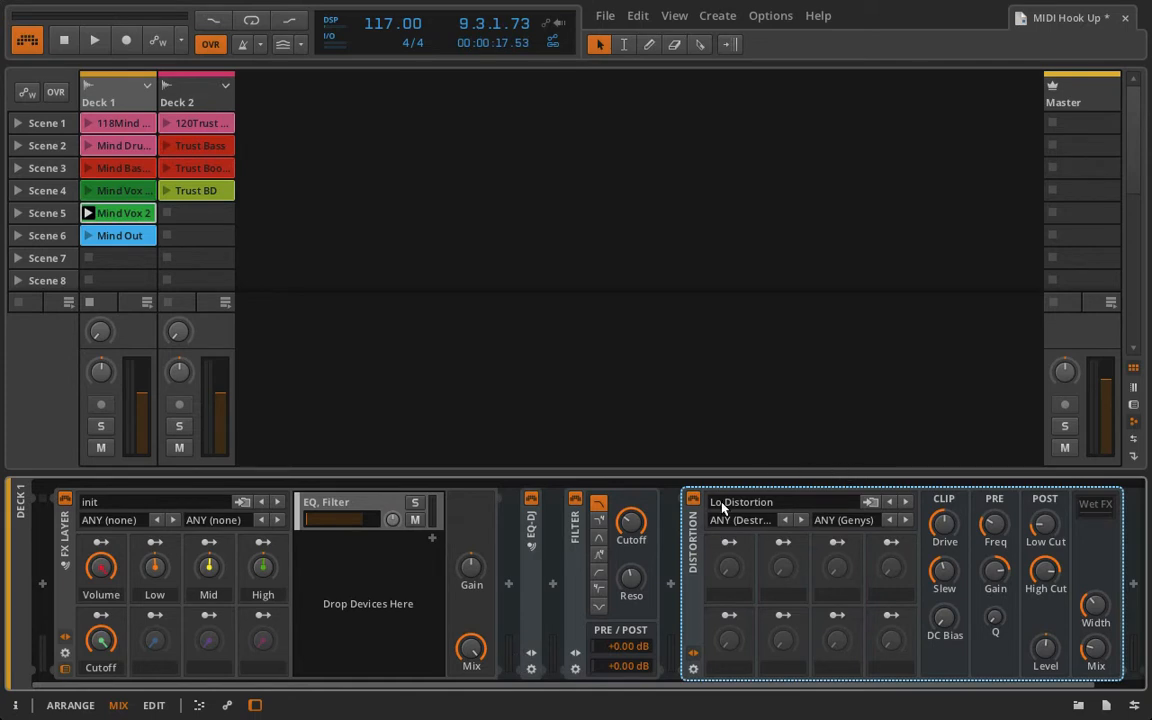
pyautogui.press('space')
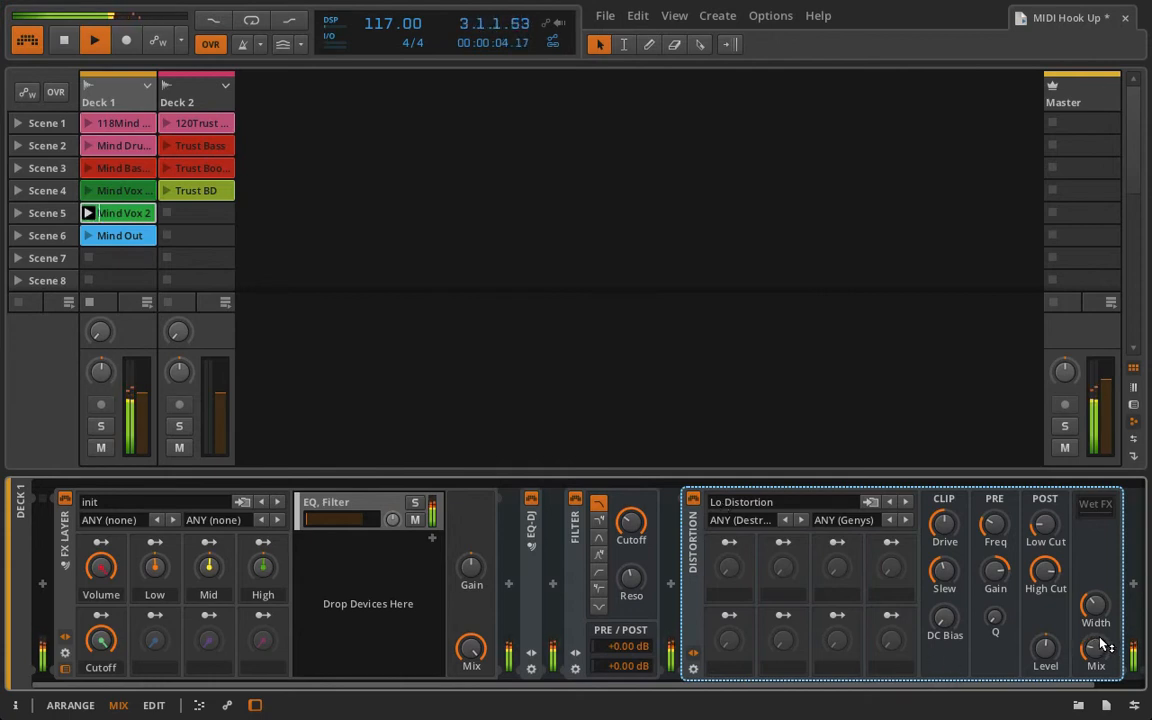
pyautogui.moveTo(1097, 637); pyautogui.dragTo(1097, 580)
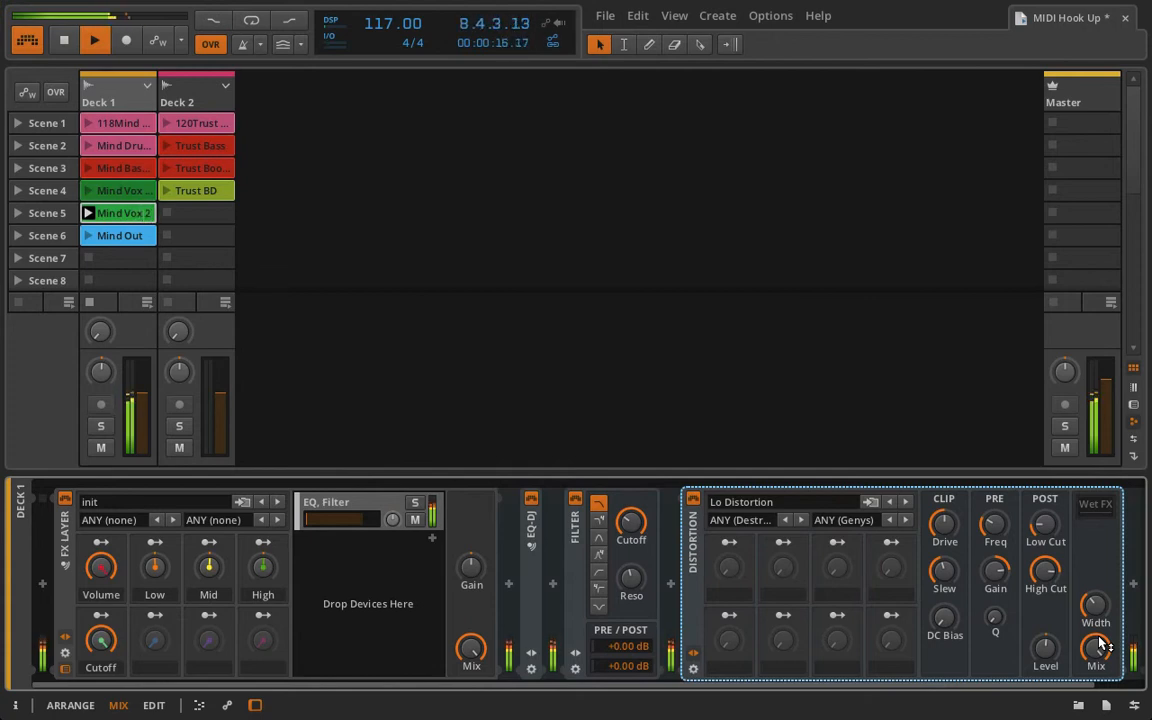
pyautogui.press('space')
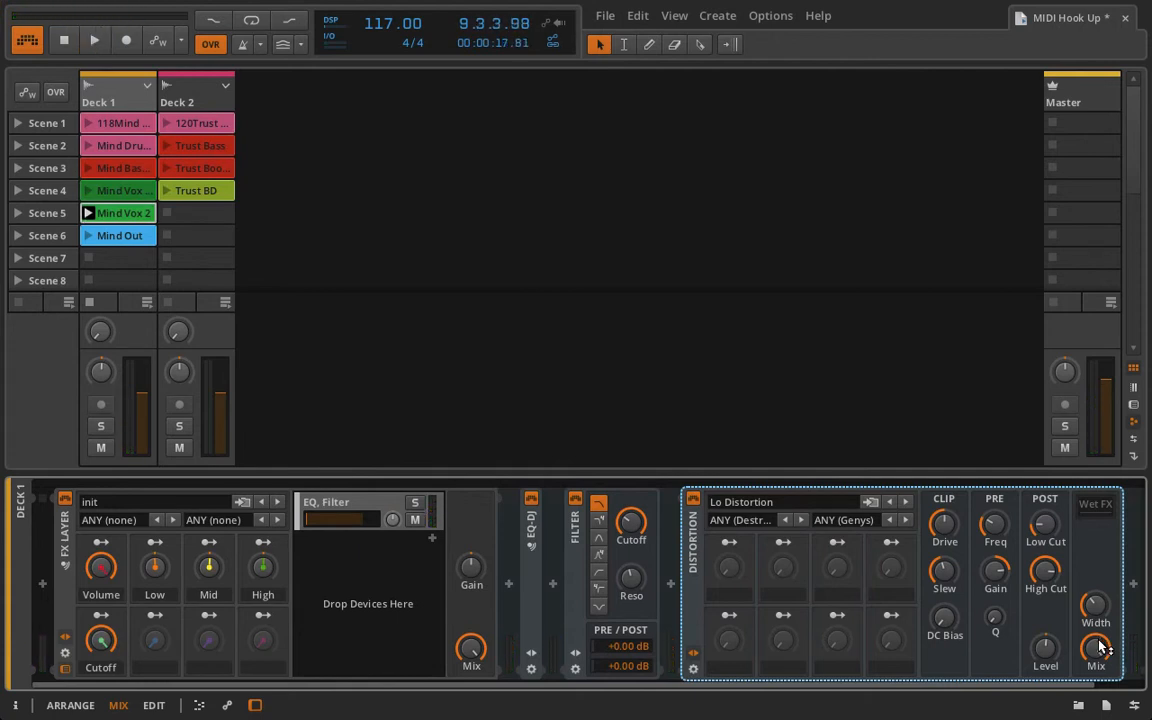
pyautogui.moveTo(1099, 641); pyautogui.dragTo(1099, 704)
# - Map the Cutoff macro to the Distortion's Mix with a negative modulation amount and audition the macro on Deck 1
pyautogui.click(103, 616)
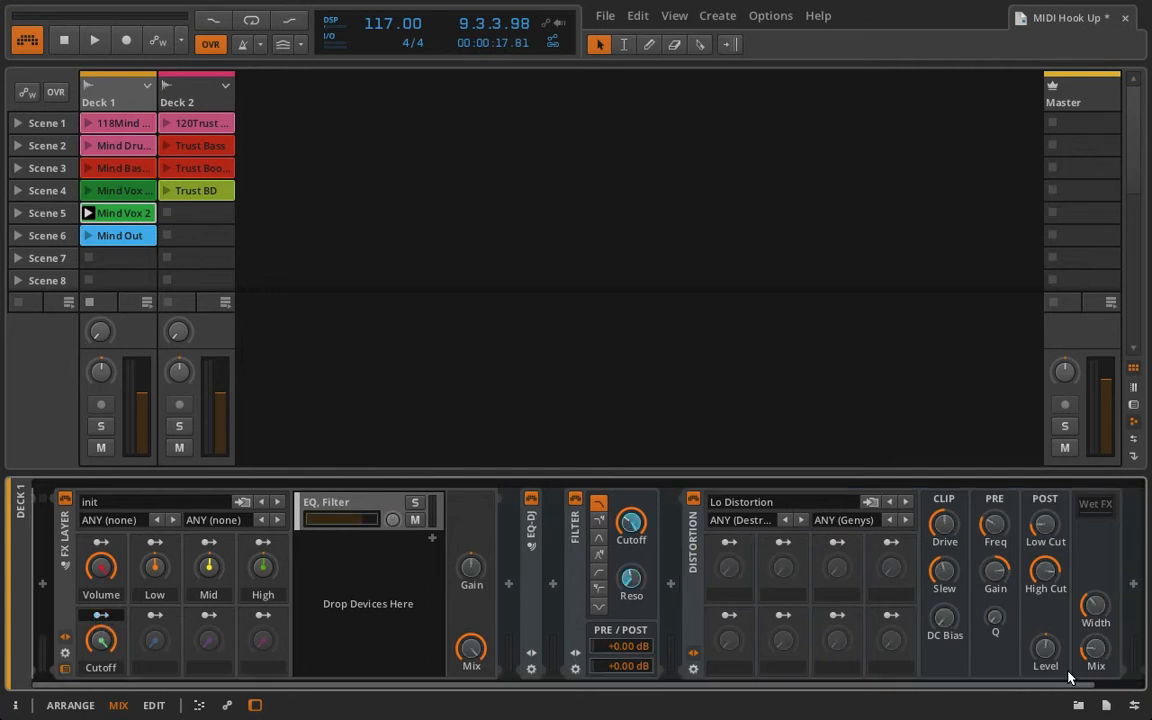
pyautogui.moveTo(1095, 650); pyautogui.dragTo(1095, 684)
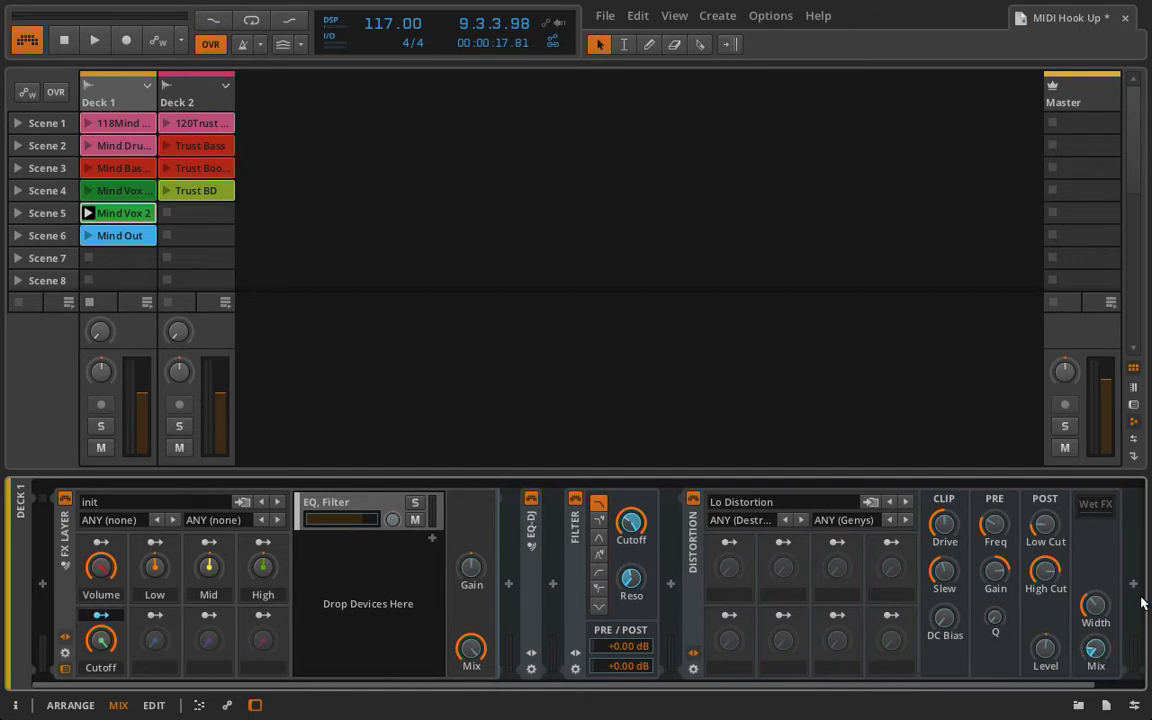
pyautogui.click(102, 618)
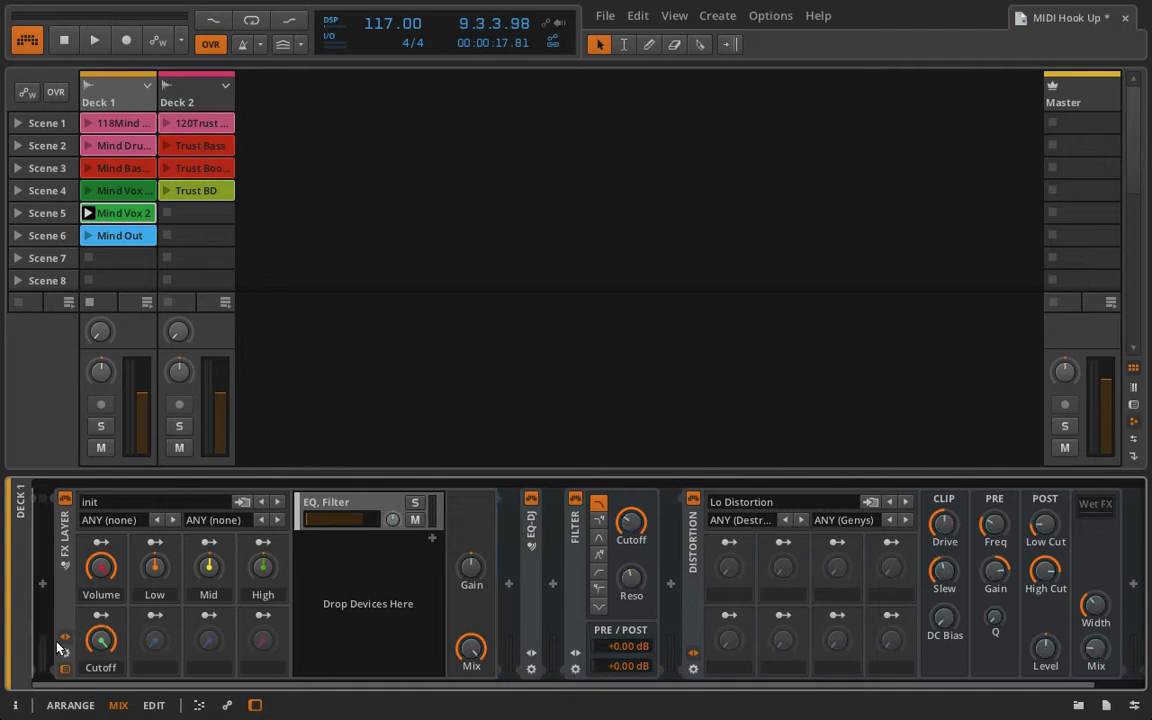
pyautogui.moveTo(96, 643); pyautogui.dragTo(96, 719)
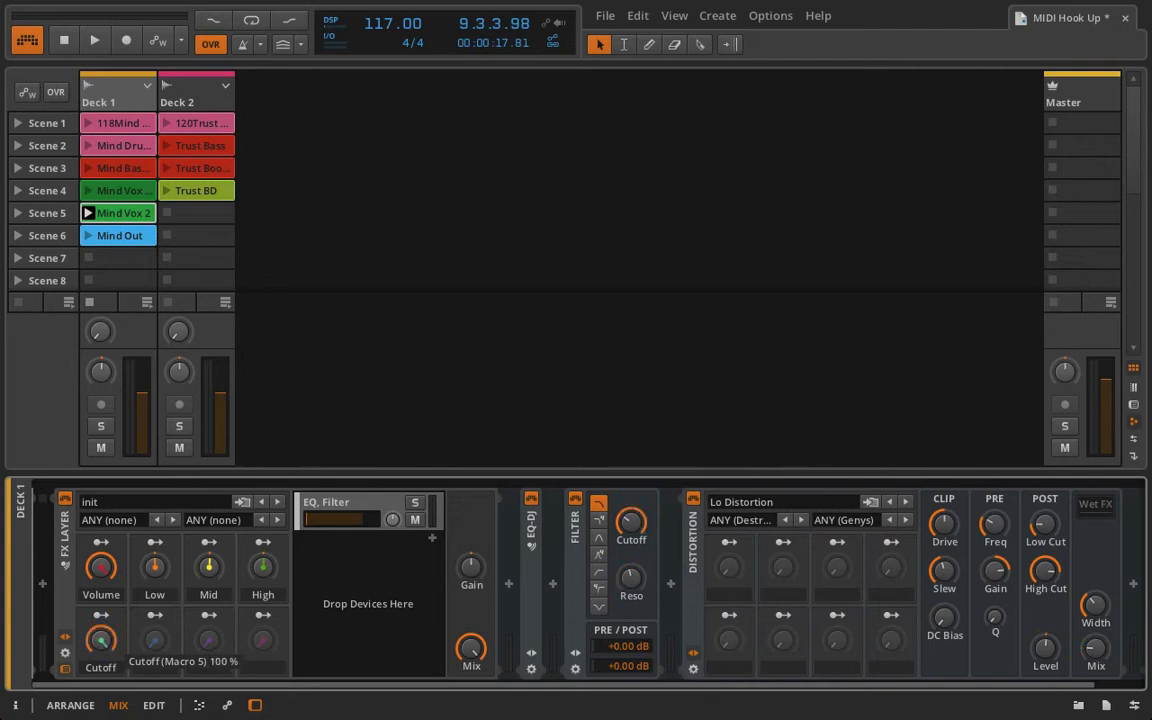
pyautogui.moveTo(101, 641); pyautogui.dragTo(101, 541)
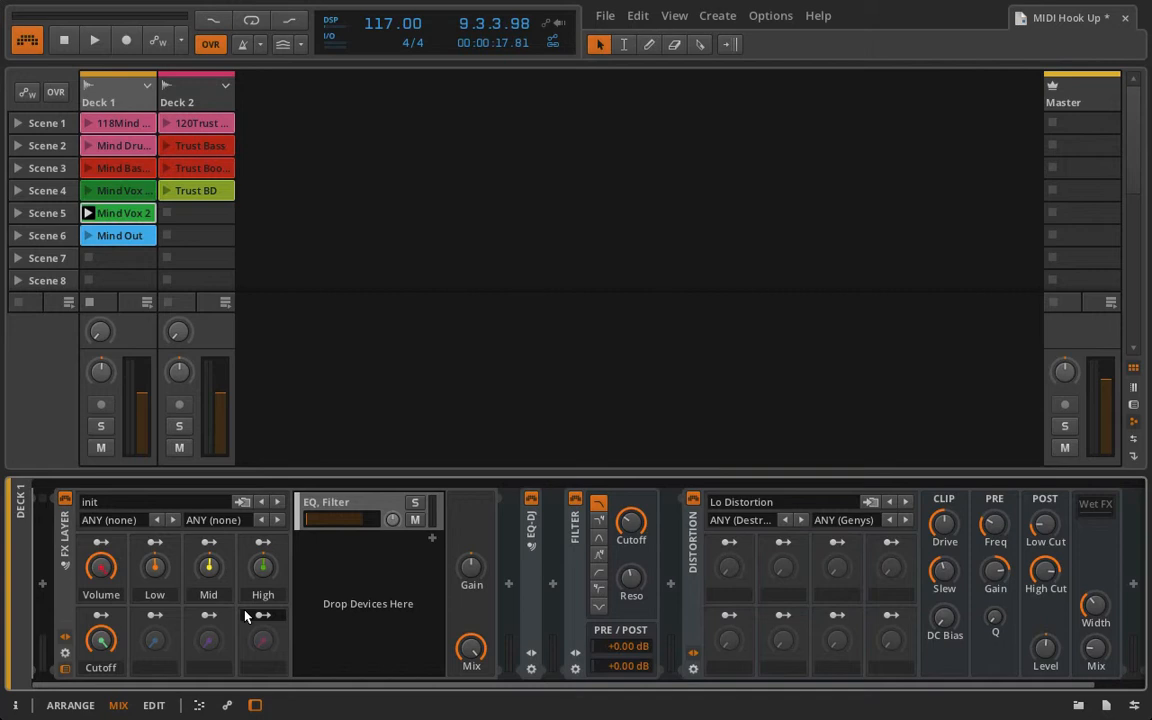
pyautogui.press('space')
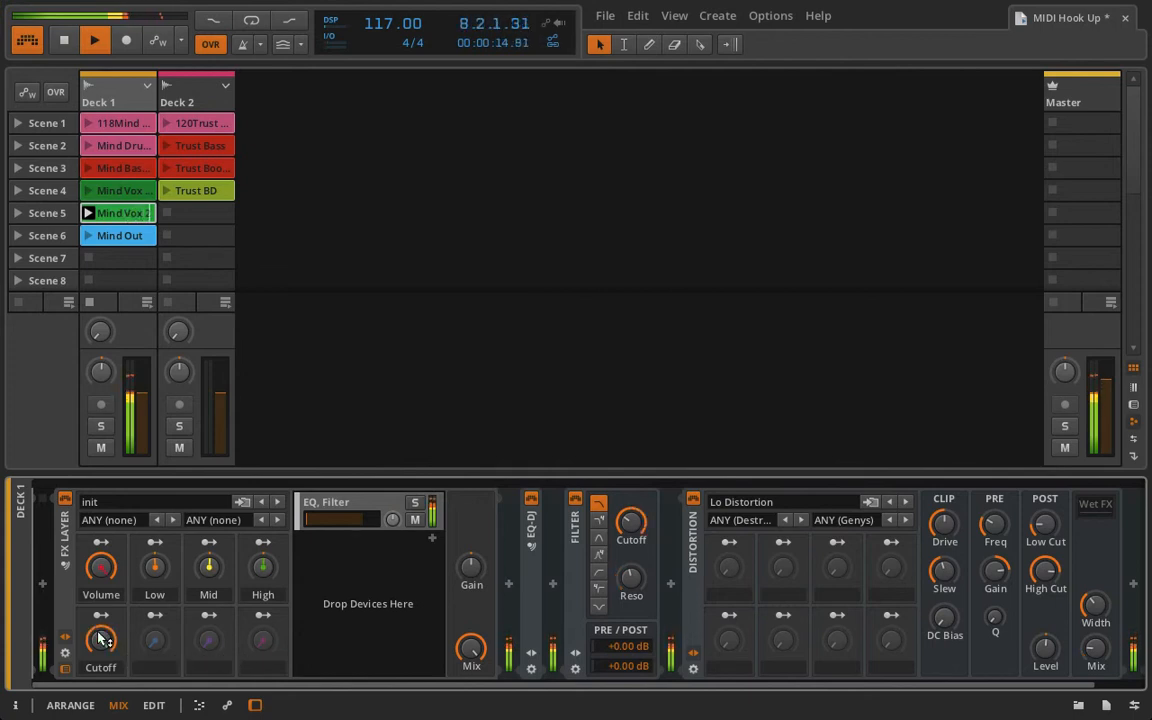
pyautogui.press('space')
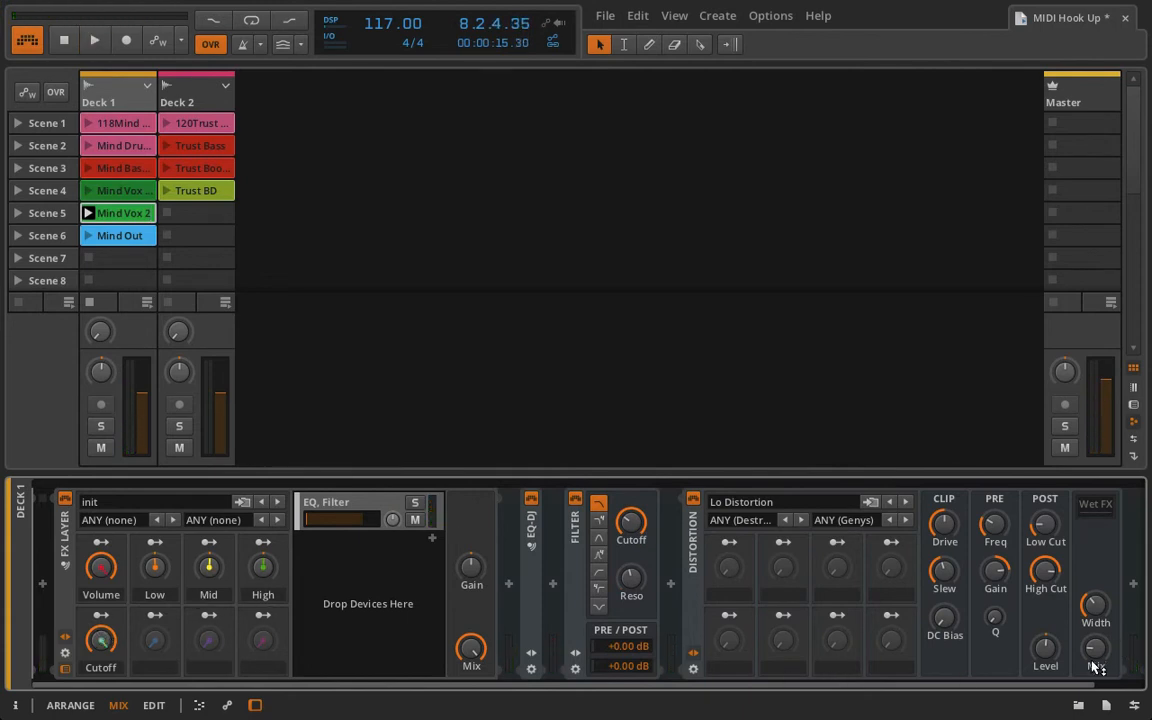
# - Clear the Cutoff macro's modulation from the Distortion's Mix and raise the Mix to about 26.5 %
pyautogui.rightClick(1097, 668)
pyautogui.click(971, 709)
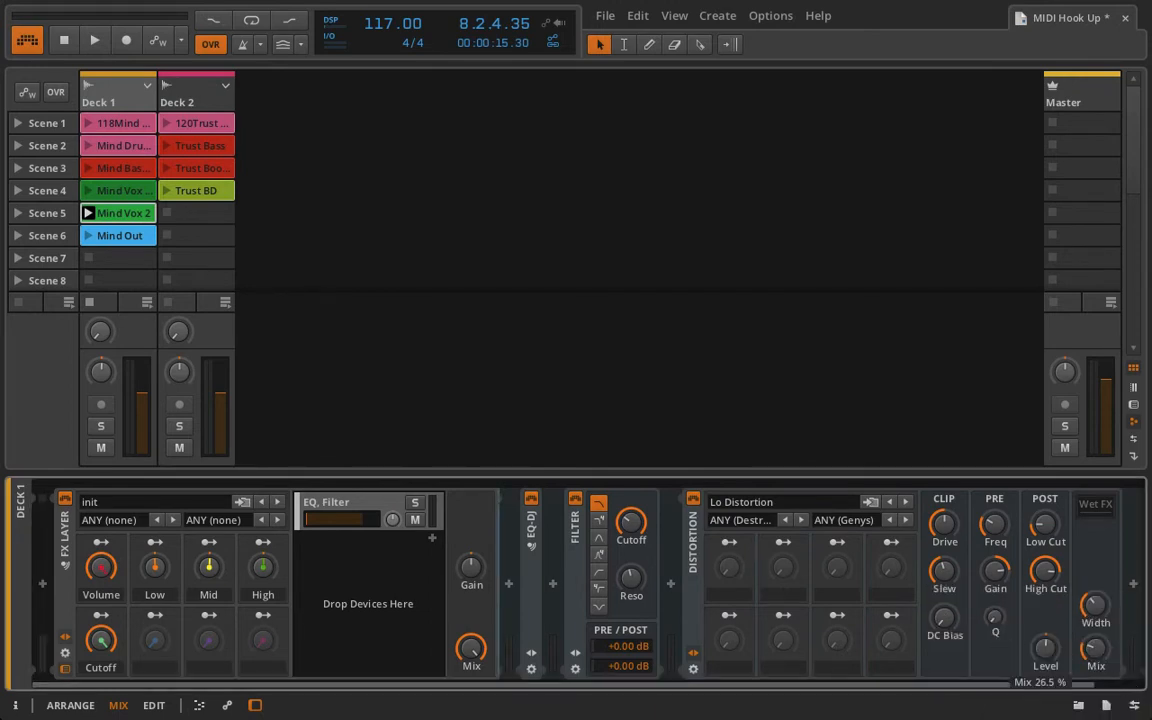
pyautogui.rightClick(1096, 650)
pyautogui.click(1068, 637)
# - Remap the Cutoff macro to the Distortion's raised Mix with a negative modulation amount and audition the sweep during playback
pyautogui.click(101, 615)
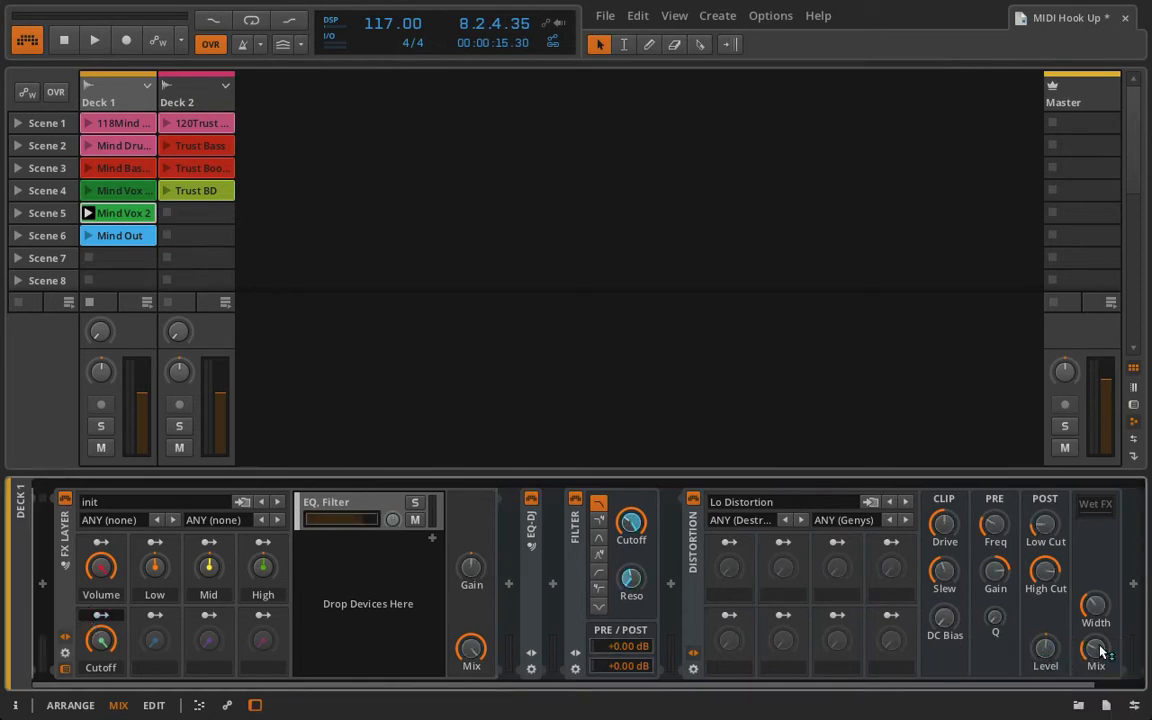
pyautogui.moveTo(1096, 650); pyautogui.dragTo(1096, 674)
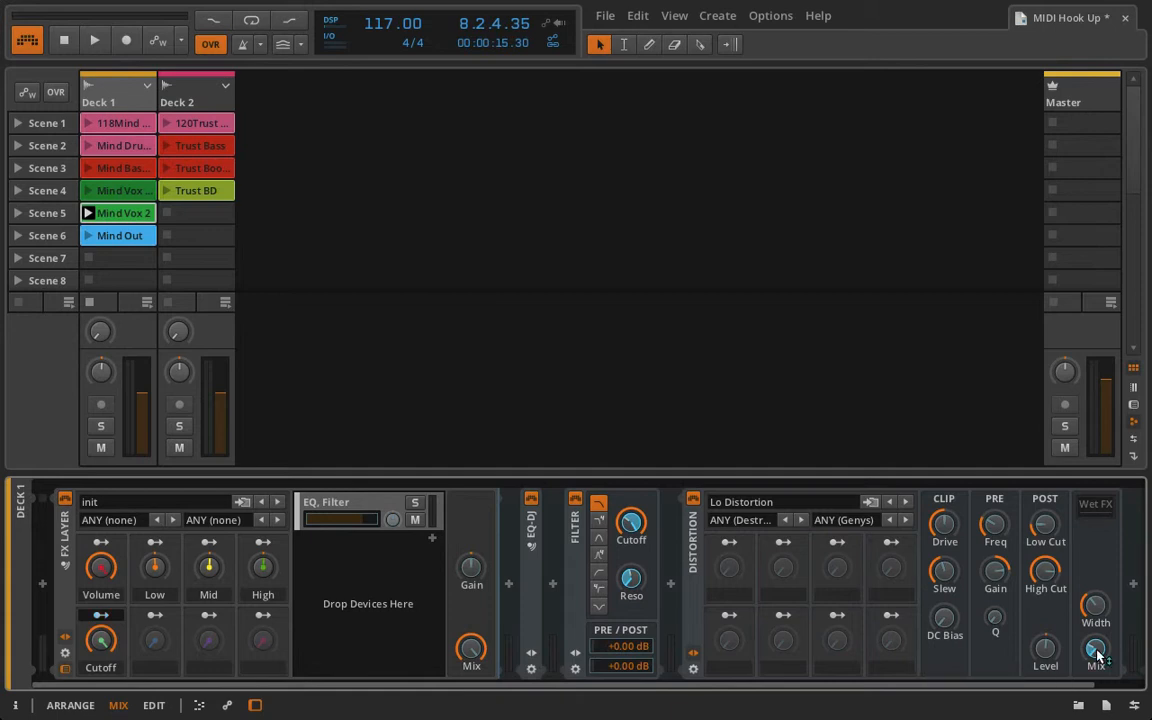
pyautogui.click(99, 618)
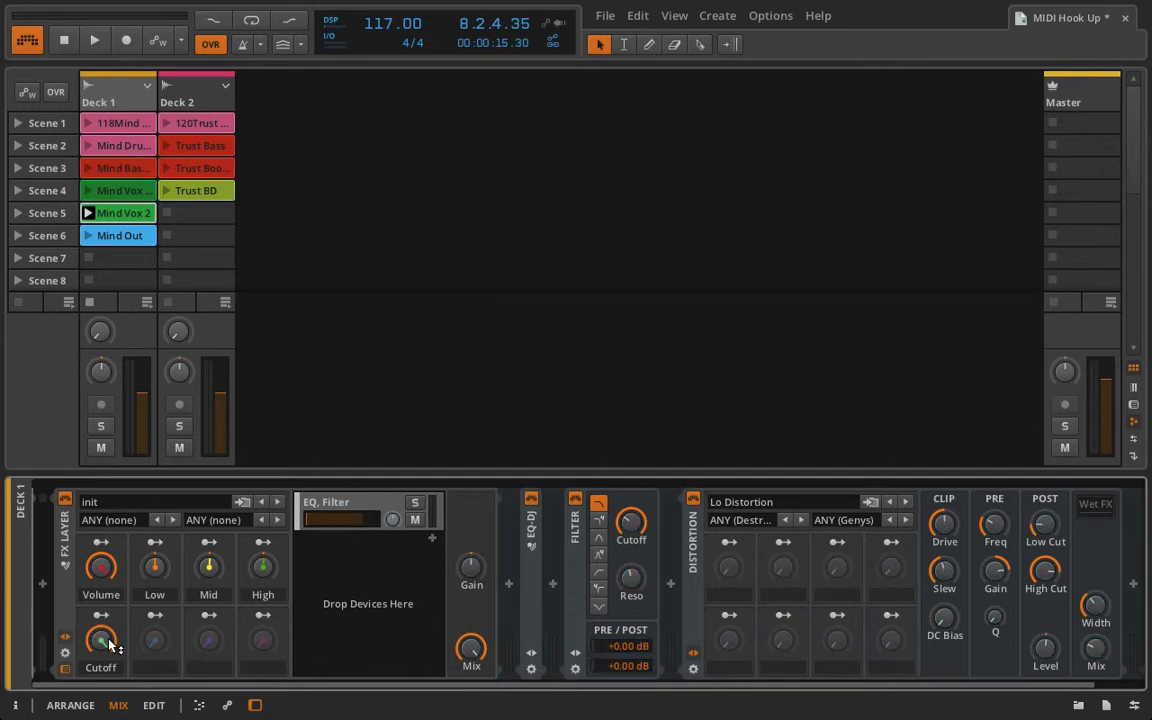
pyautogui.press('space')
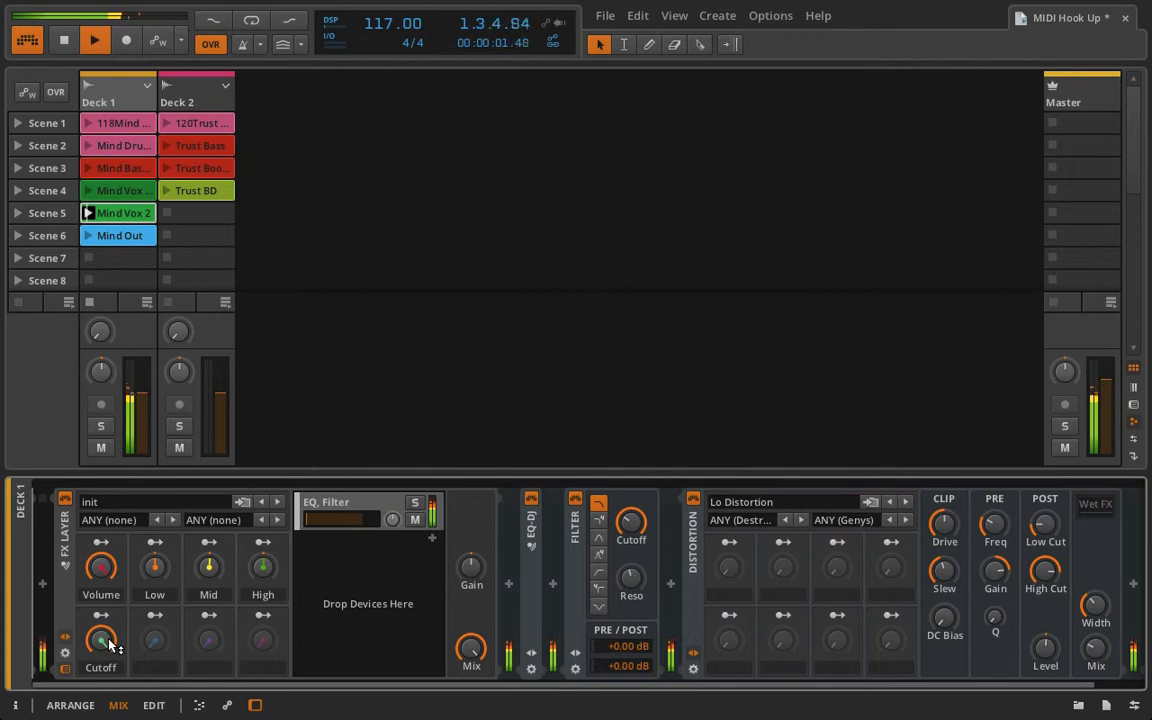
pyautogui.moveTo(109, 642)
pyautogui.mouseDown()
pyautogui.moveTo(109, 600)
pyautogui.moveTo(109, 660)
pyautogui.moveTo(109, 615)
pyautogui.moveTo(112, 645)
pyautogui.mouseUp()
pyautogui.press('space')
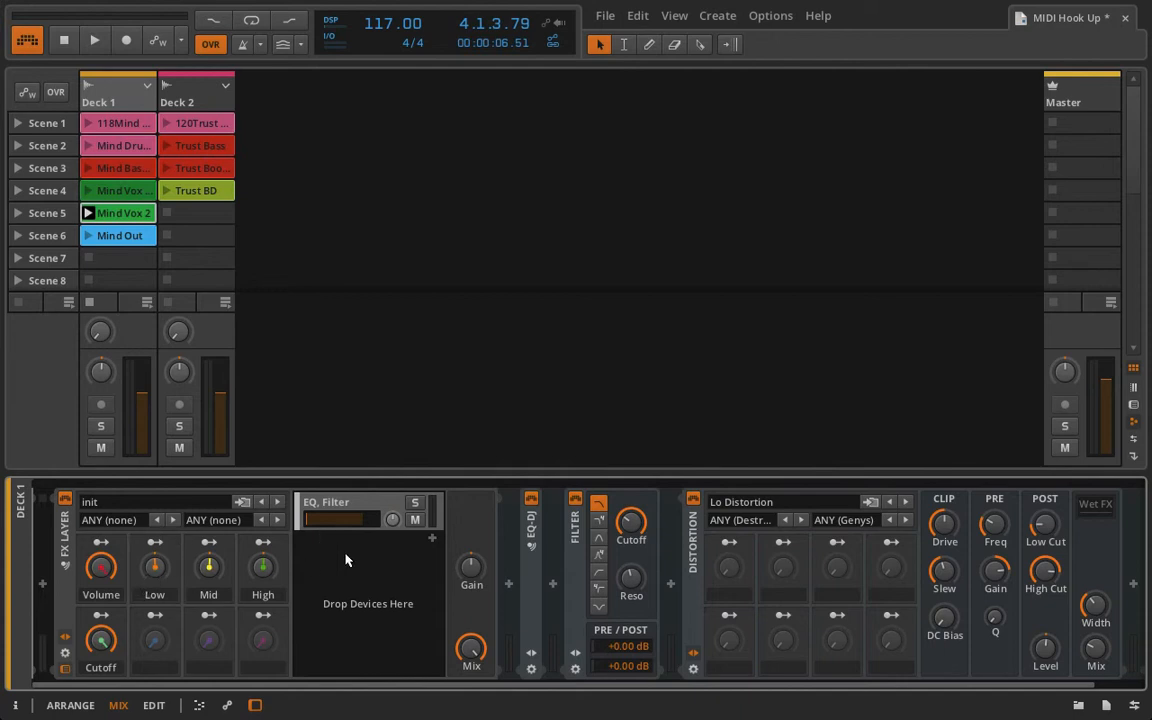
# - Collapse the Distortion and Filter devices inside Deck 1's FX Layer
pyautogui.moveTo(692, 542); pyautogui.dragTo(578, 561)
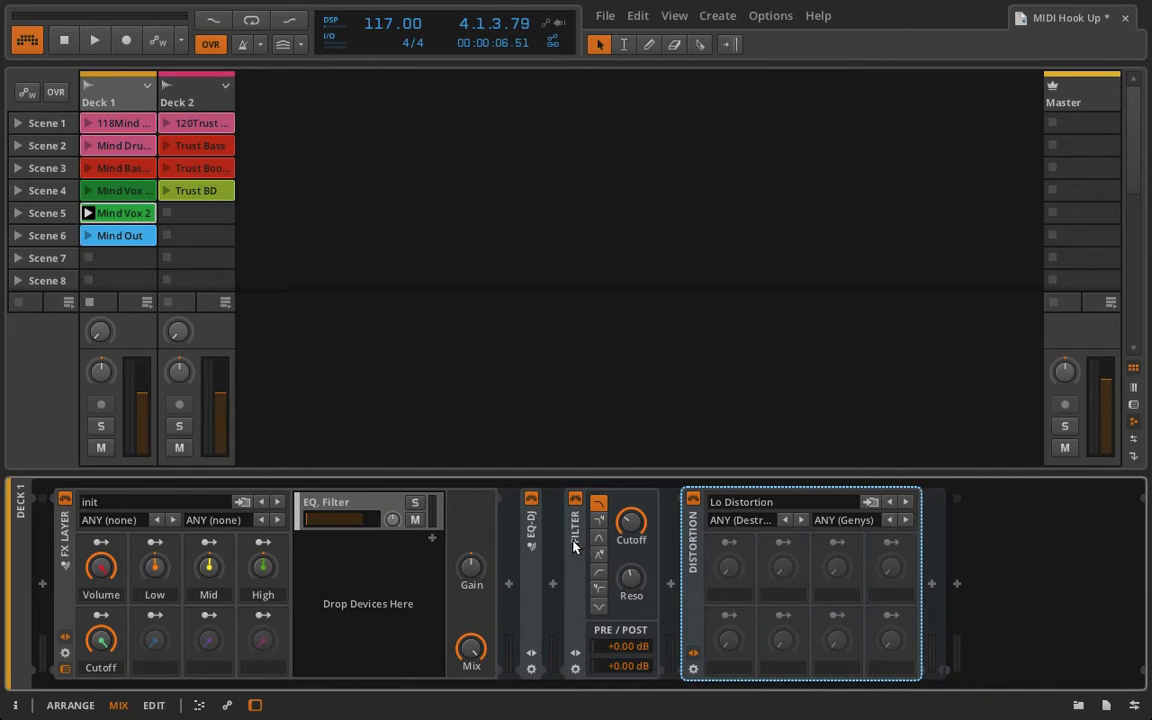
pyautogui.click(576, 546)
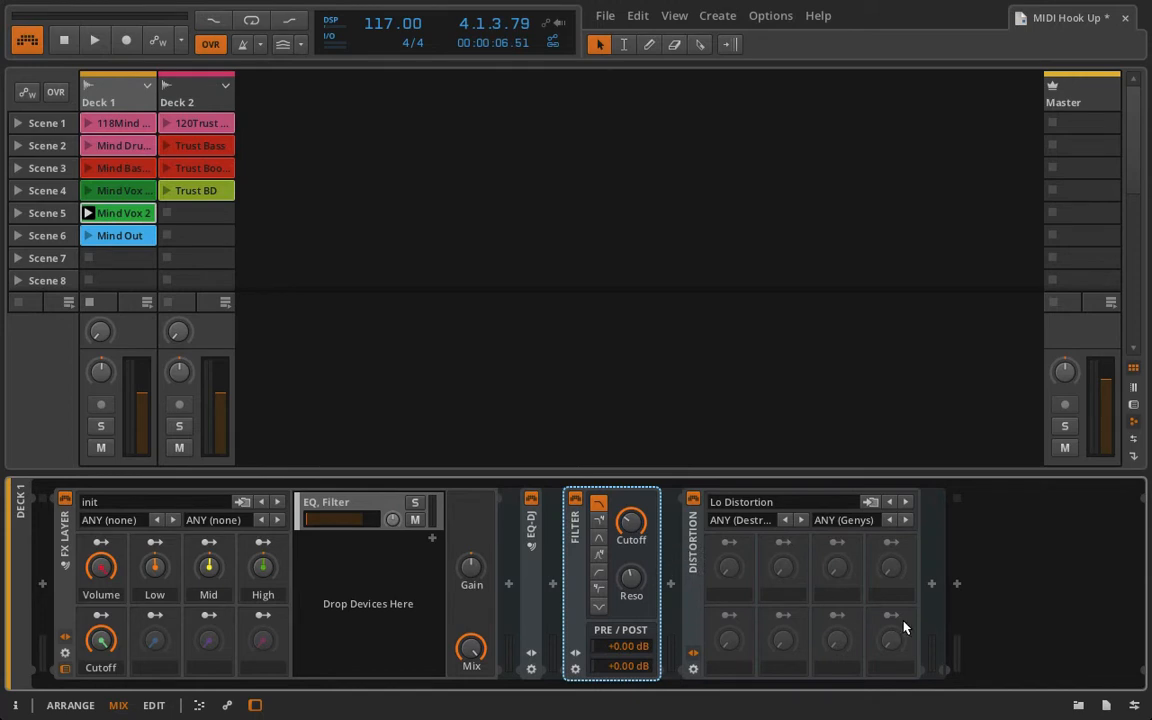
pyautogui.click(689, 617)
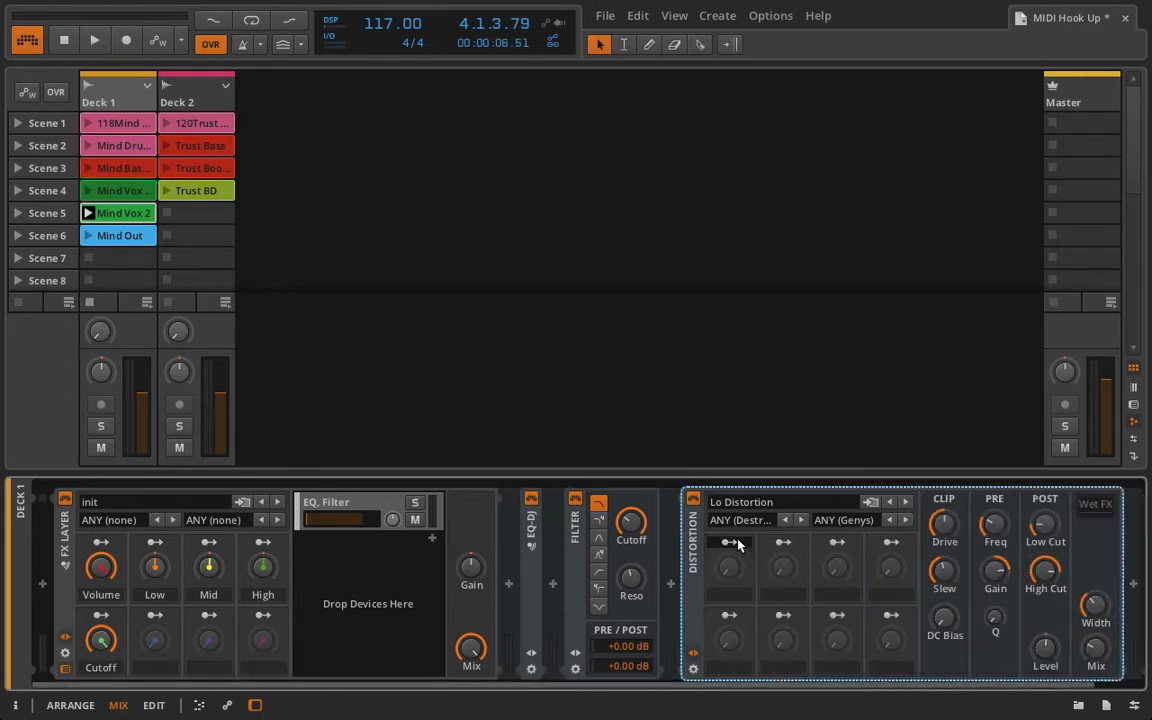
pyautogui.click(694, 654)
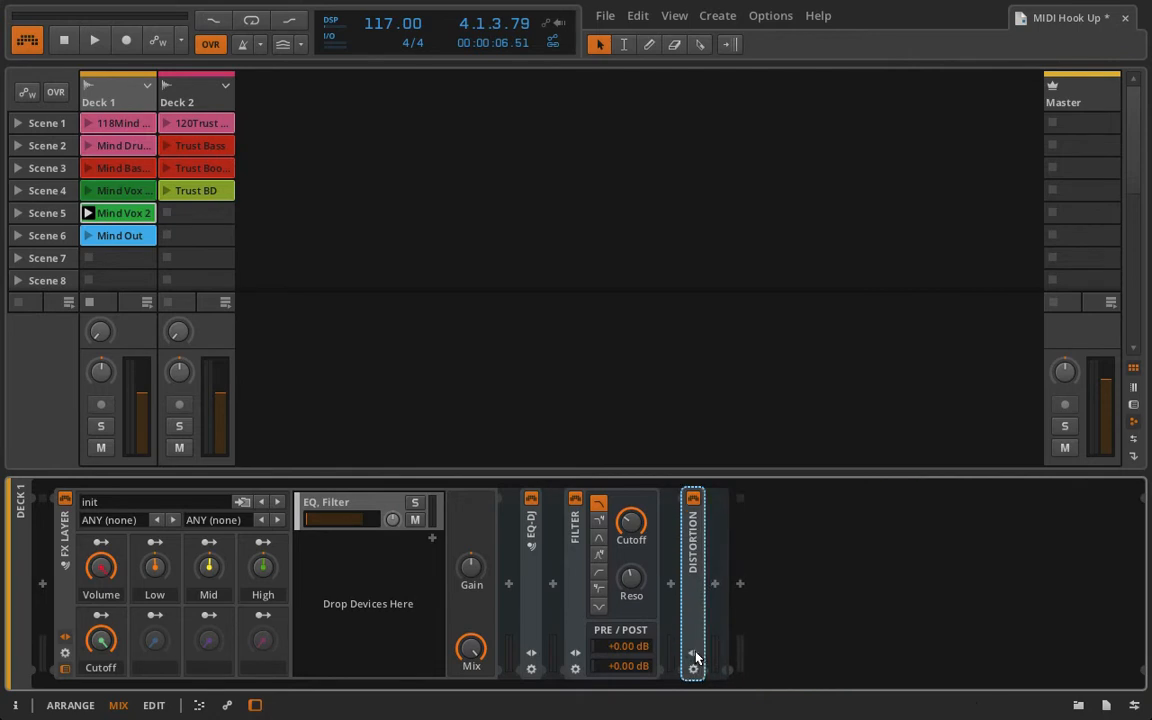
pyautogui.click(574, 540)
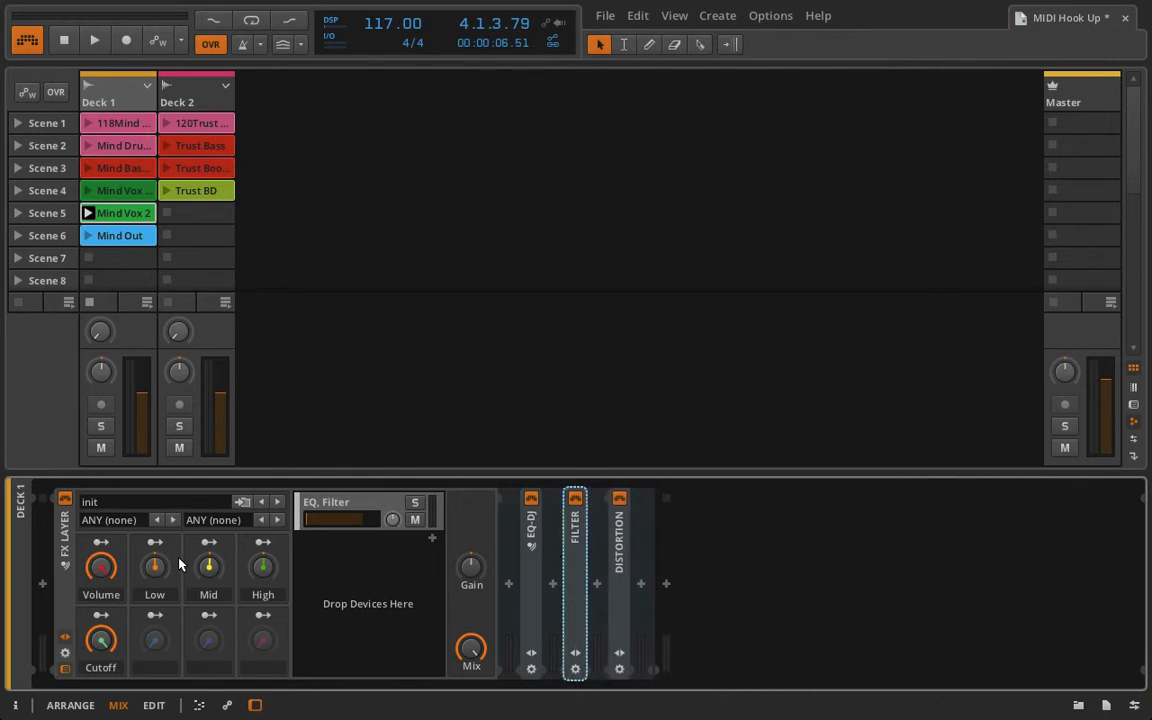
# - Save the FX Layer preset as the author's first name plus "DJ EQ and Filter", tagged fx and analog, and collapse its device chain
pyautogui.click(241, 502)
pyautogui.write('Br')
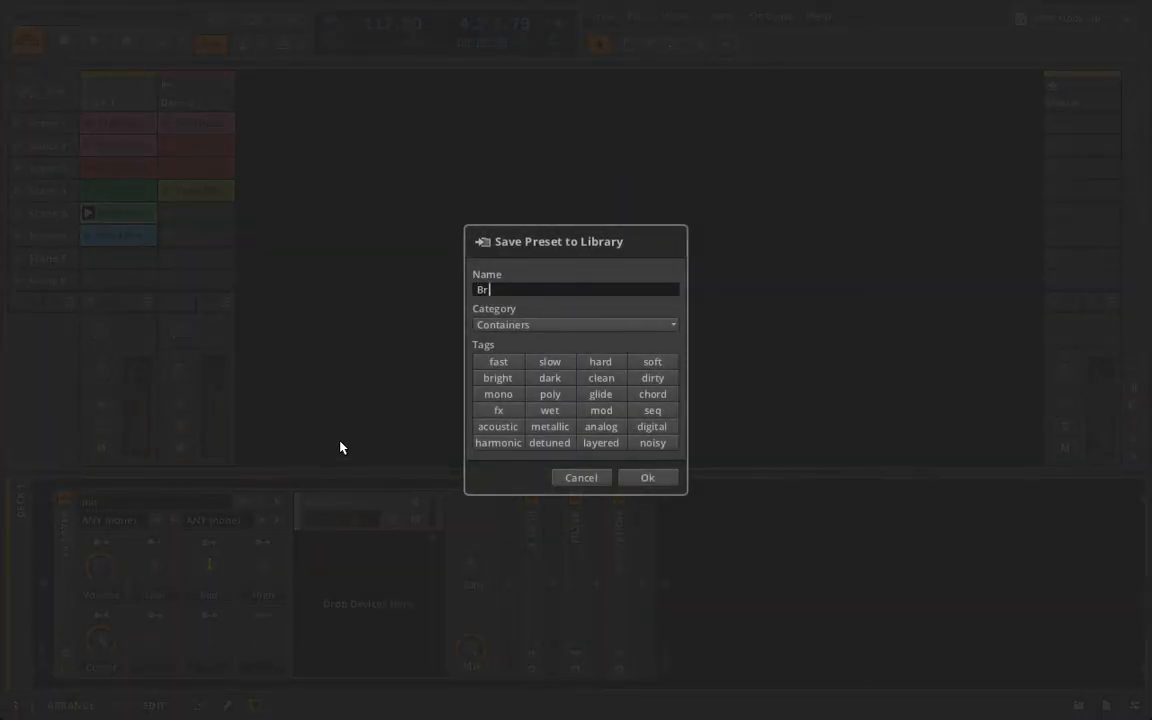
pyautogui.write('ian DJ EQ and Filter')
pyautogui.click(503, 411)
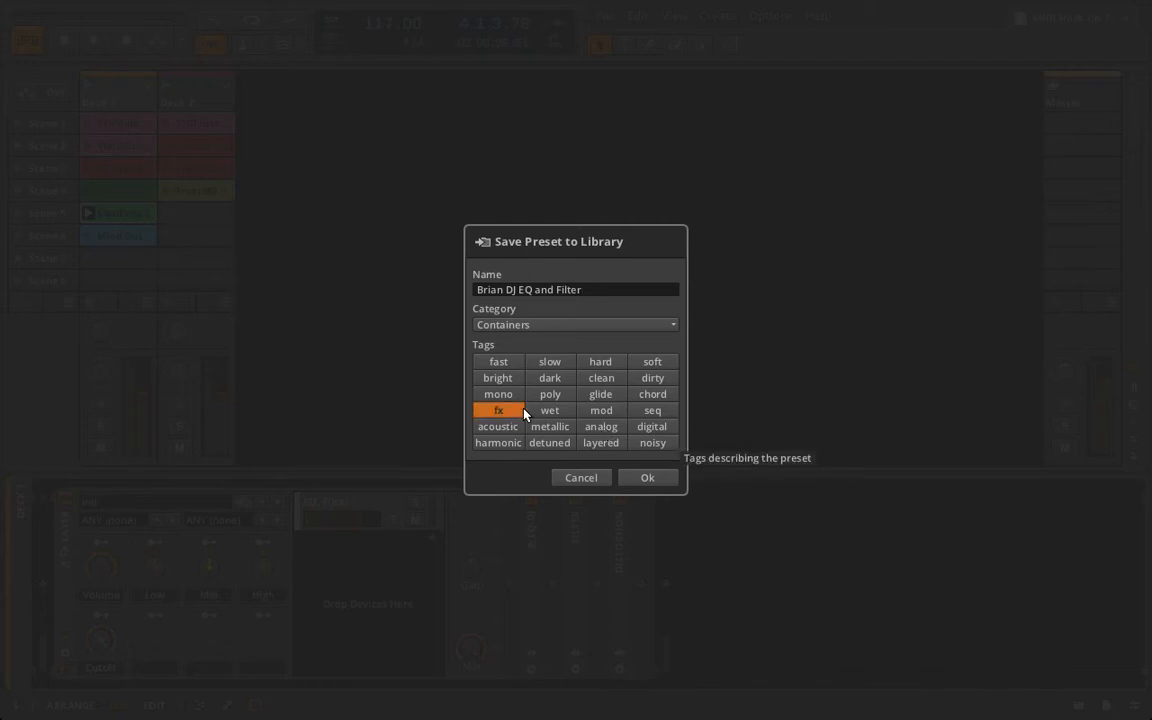
pyautogui.click(591, 429)
pyautogui.click(631, 484)
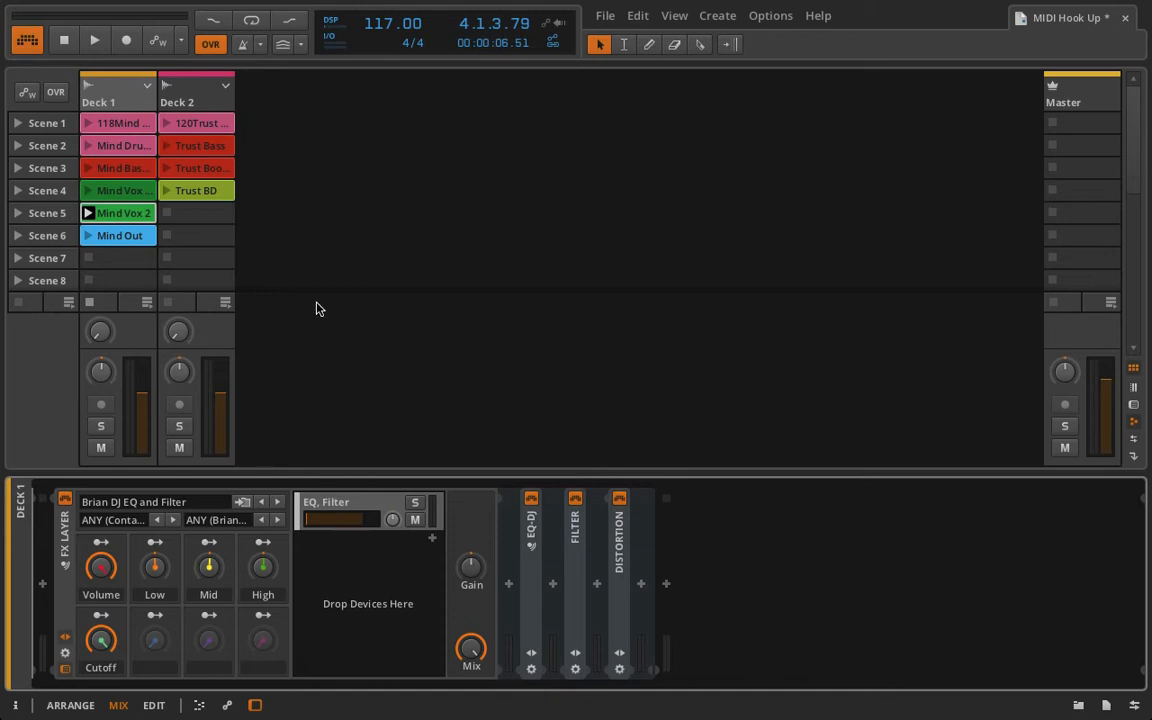
pyautogui.click(61, 572)
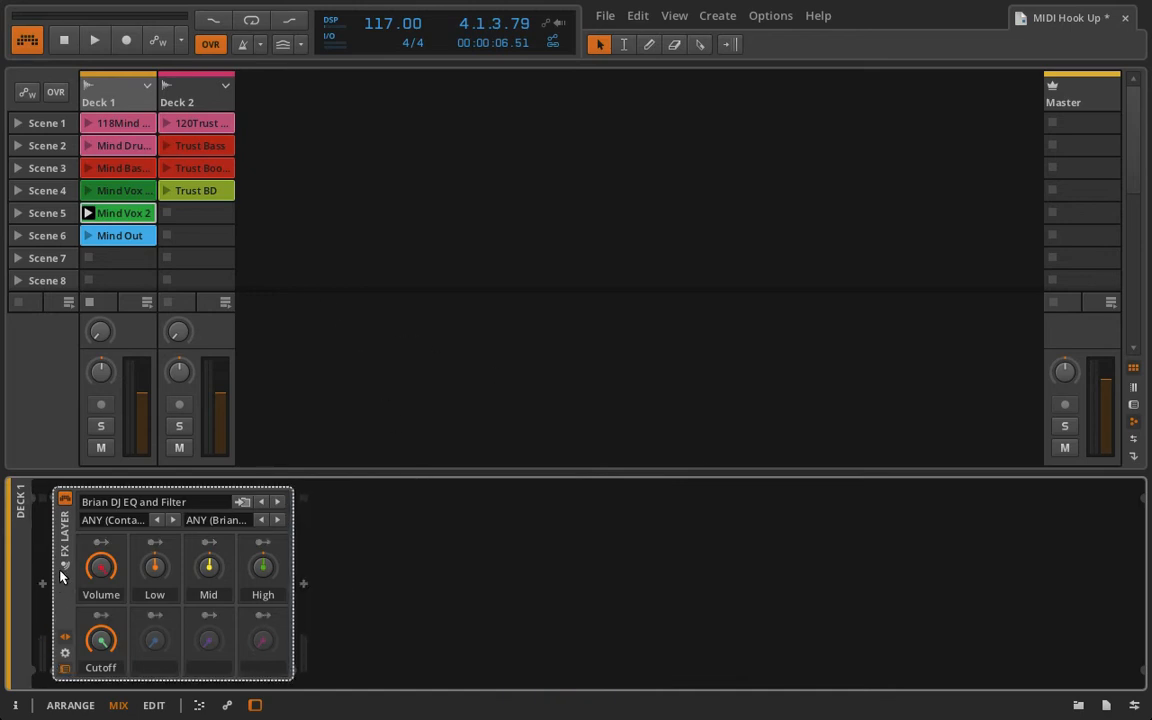
# - Browse the library's Containers category for the presets stored under FX Layer
pyautogui.click(1078, 706)
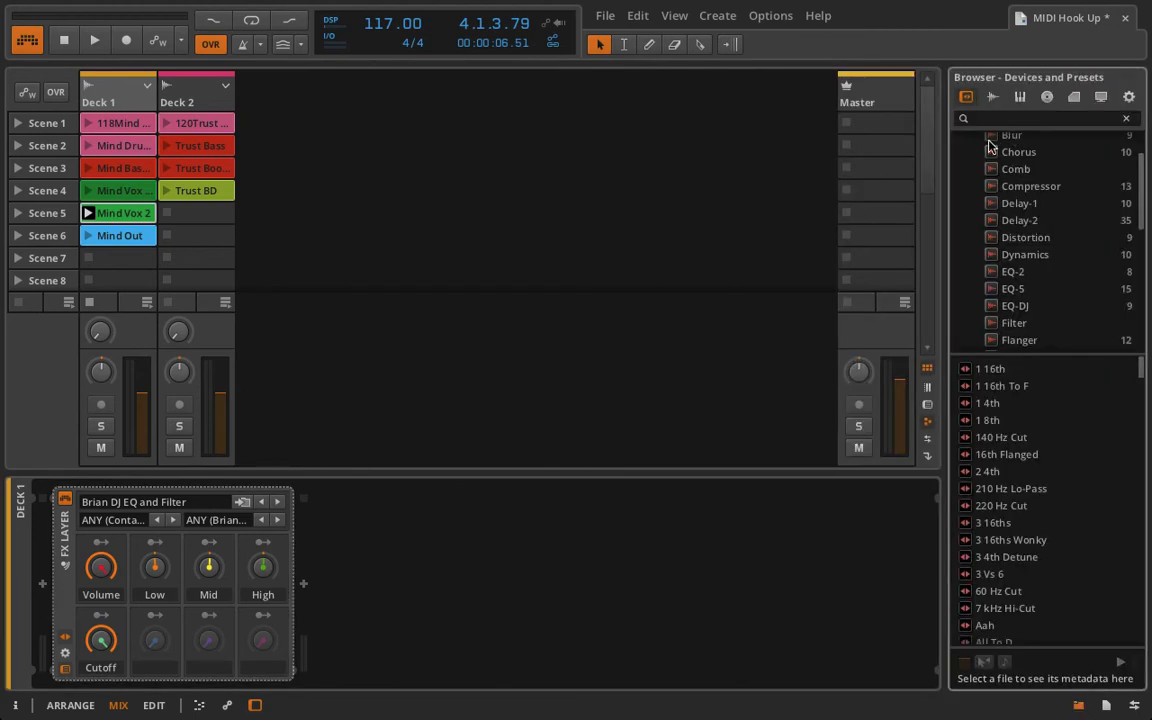
pyautogui.scroll(3, 1000, 180)
pyautogui.scroll(-5, 993, 203)
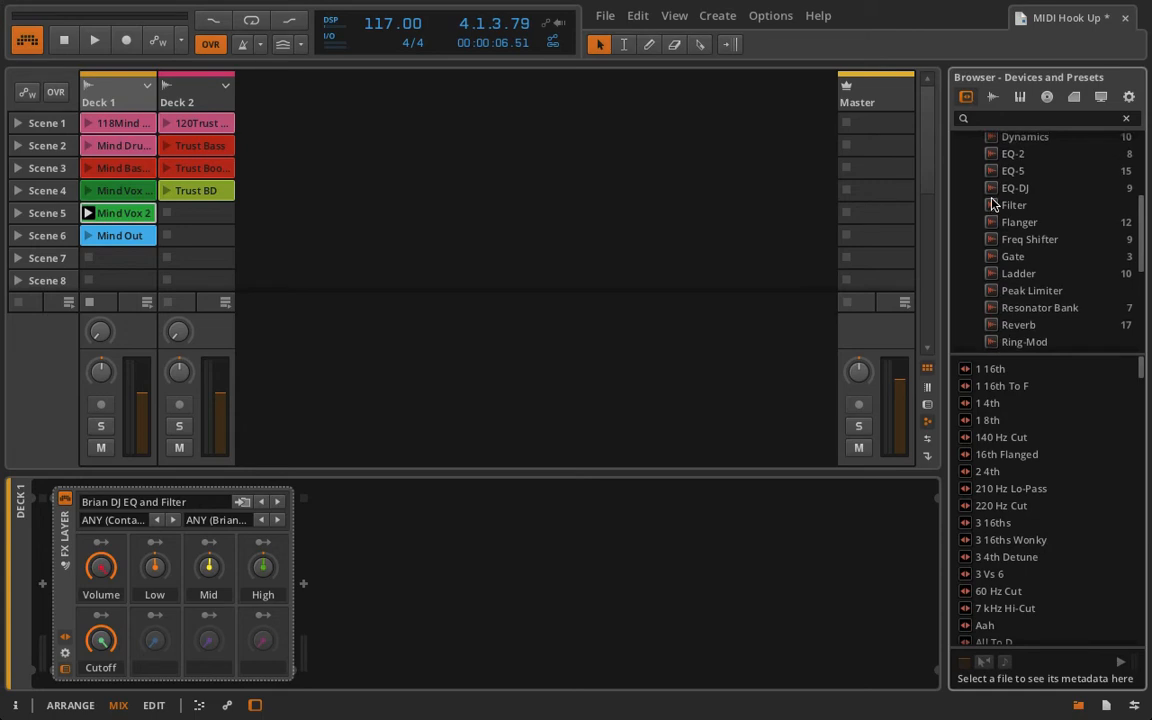
pyautogui.scroll(-5, 993, 203)
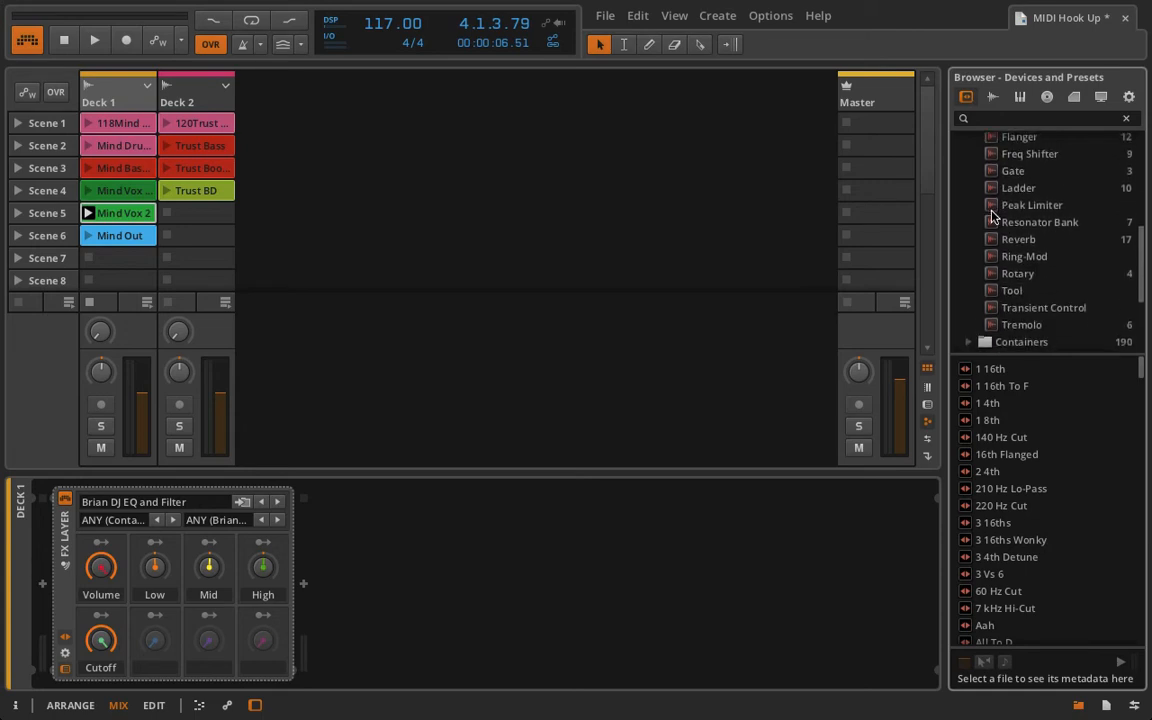
pyautogui.scroll(-4, 990, 215)
pyautogui.click(969, 272)
pyautogui.scroll(-5, 960, 272)
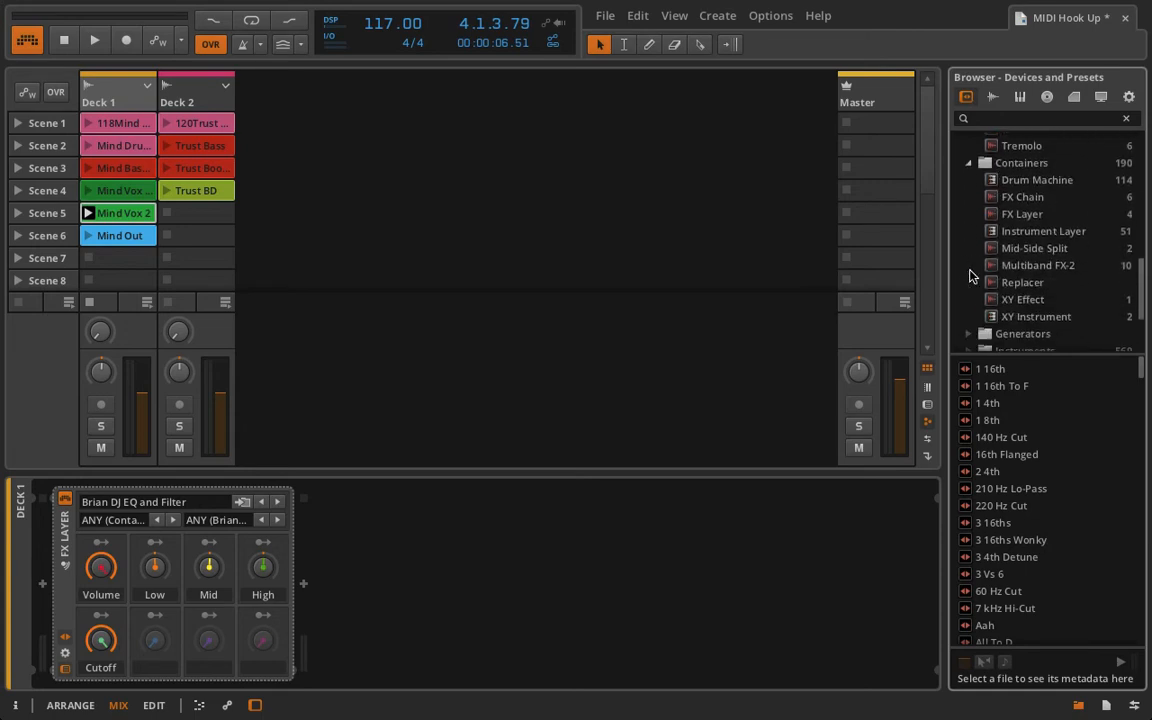
pyautogui.click(1050, 216)
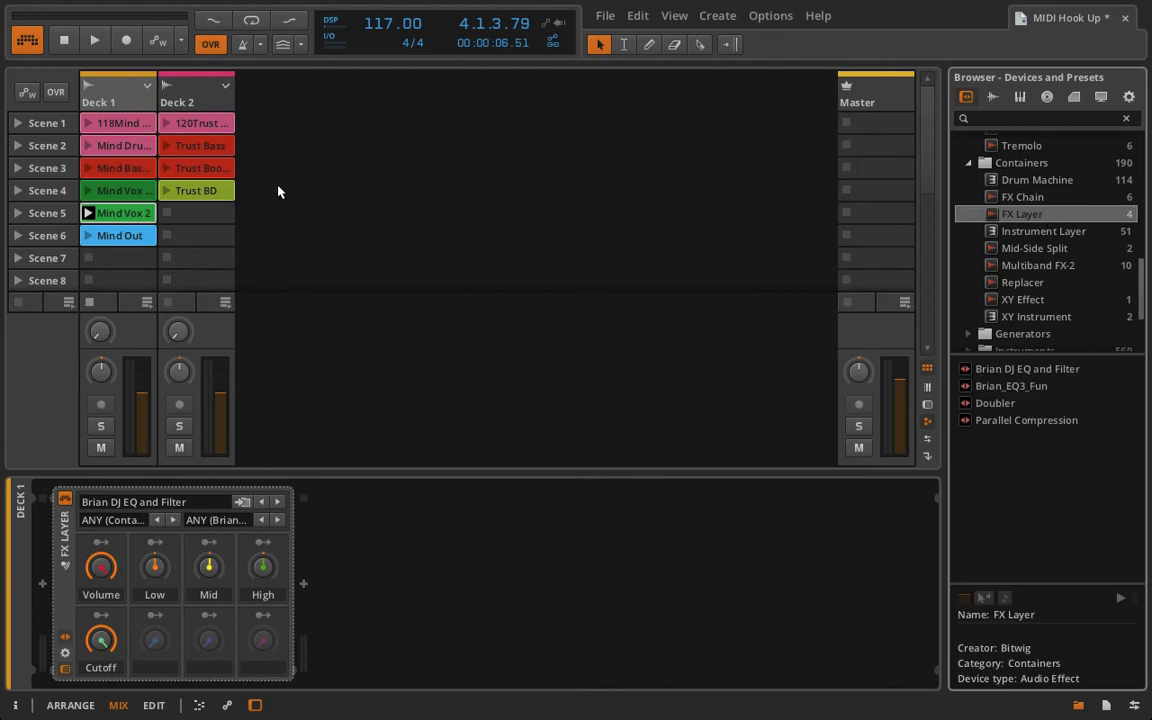
# - Delete the FX Layer from Deck 2 and return to Deck 1's device chain with the browser closed
pyautogui.click(165, 92)
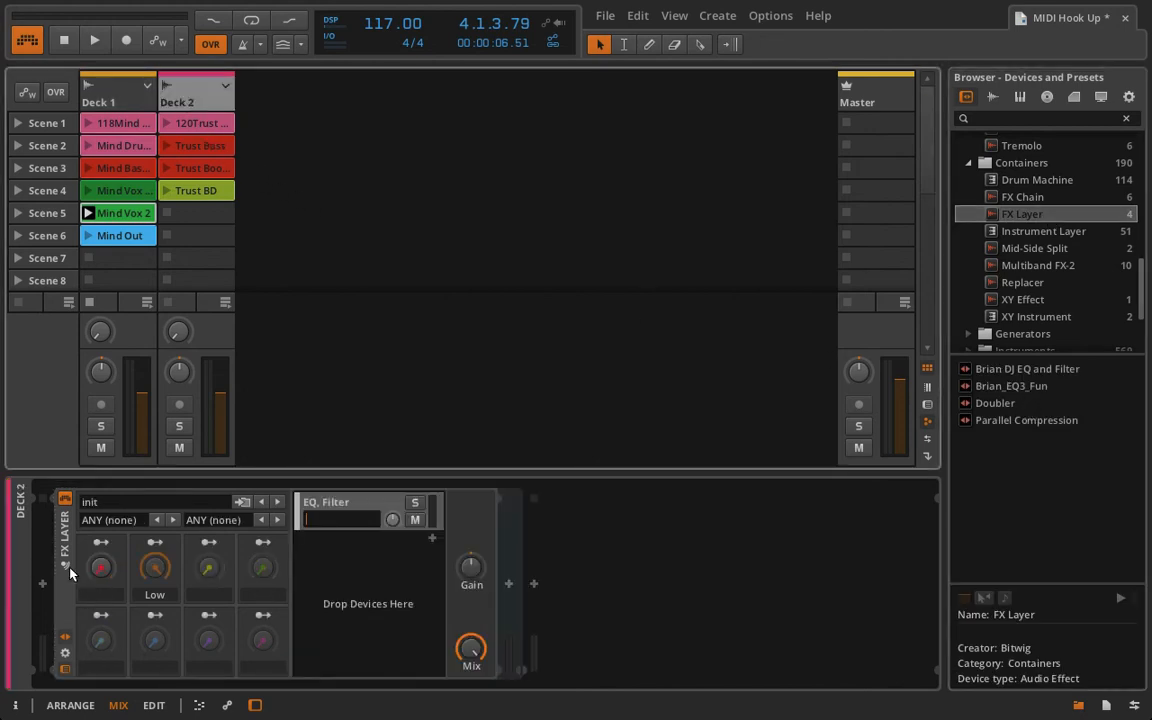
pyautogui.click(62, 510)
pyautogui.press('Delete')
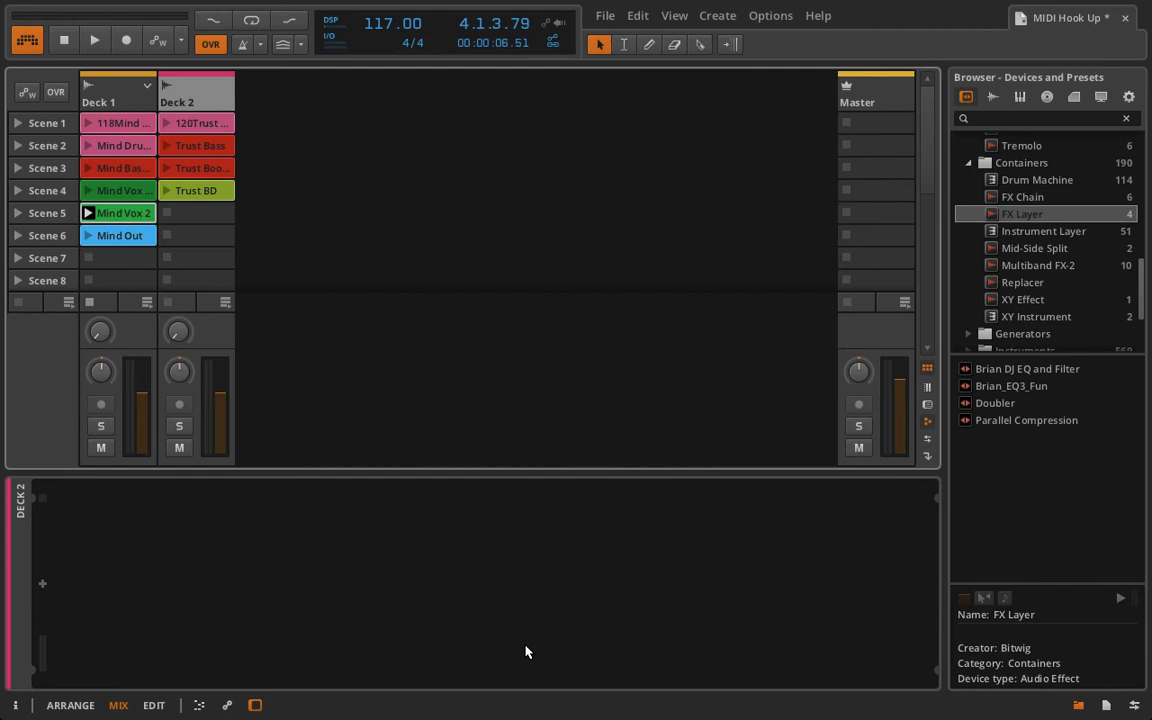
pyautogui.click(95, 97)
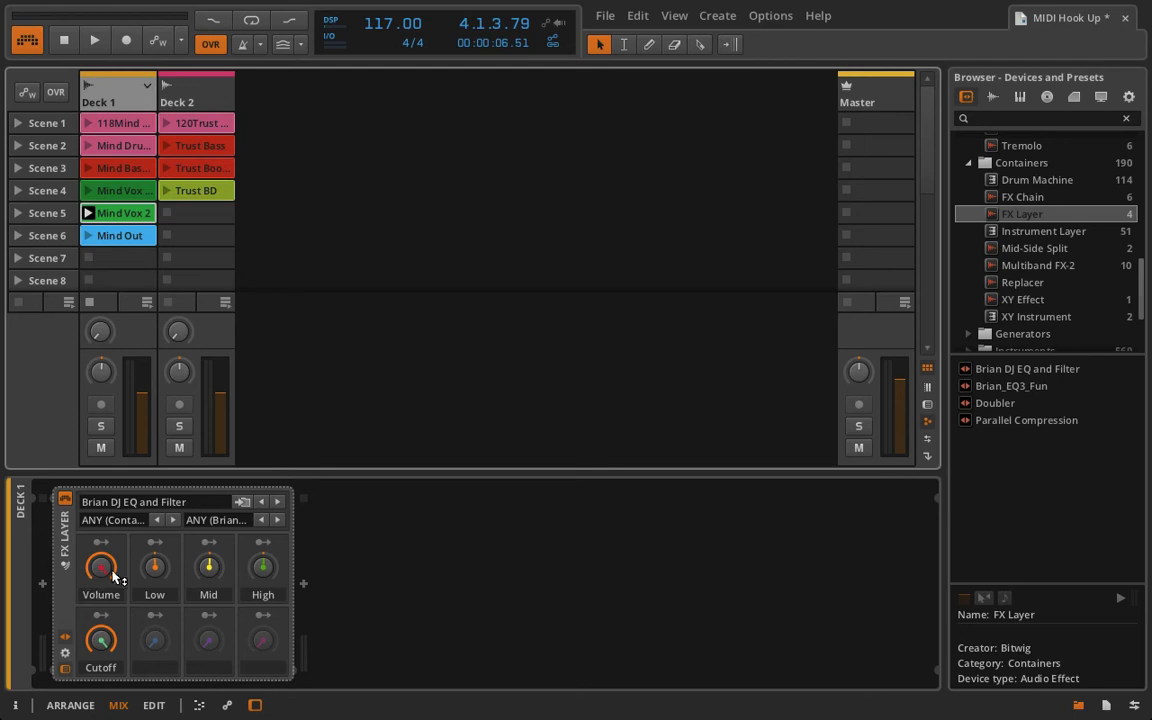
pyautogui.click(1080, 707)
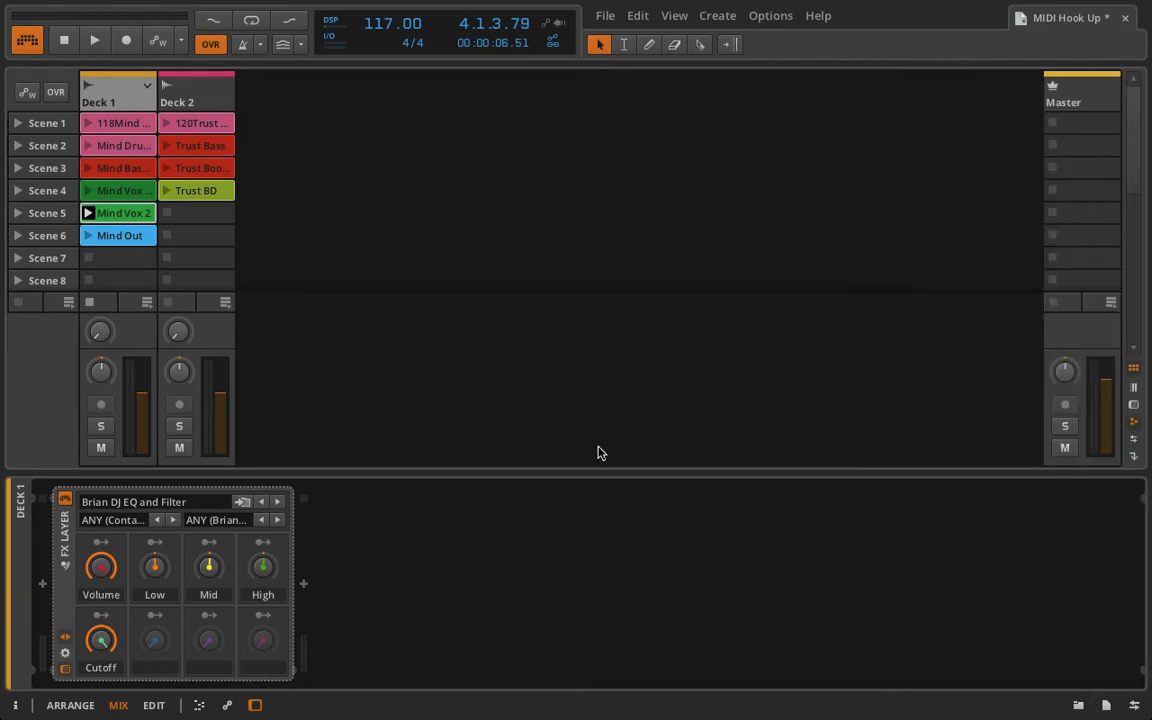